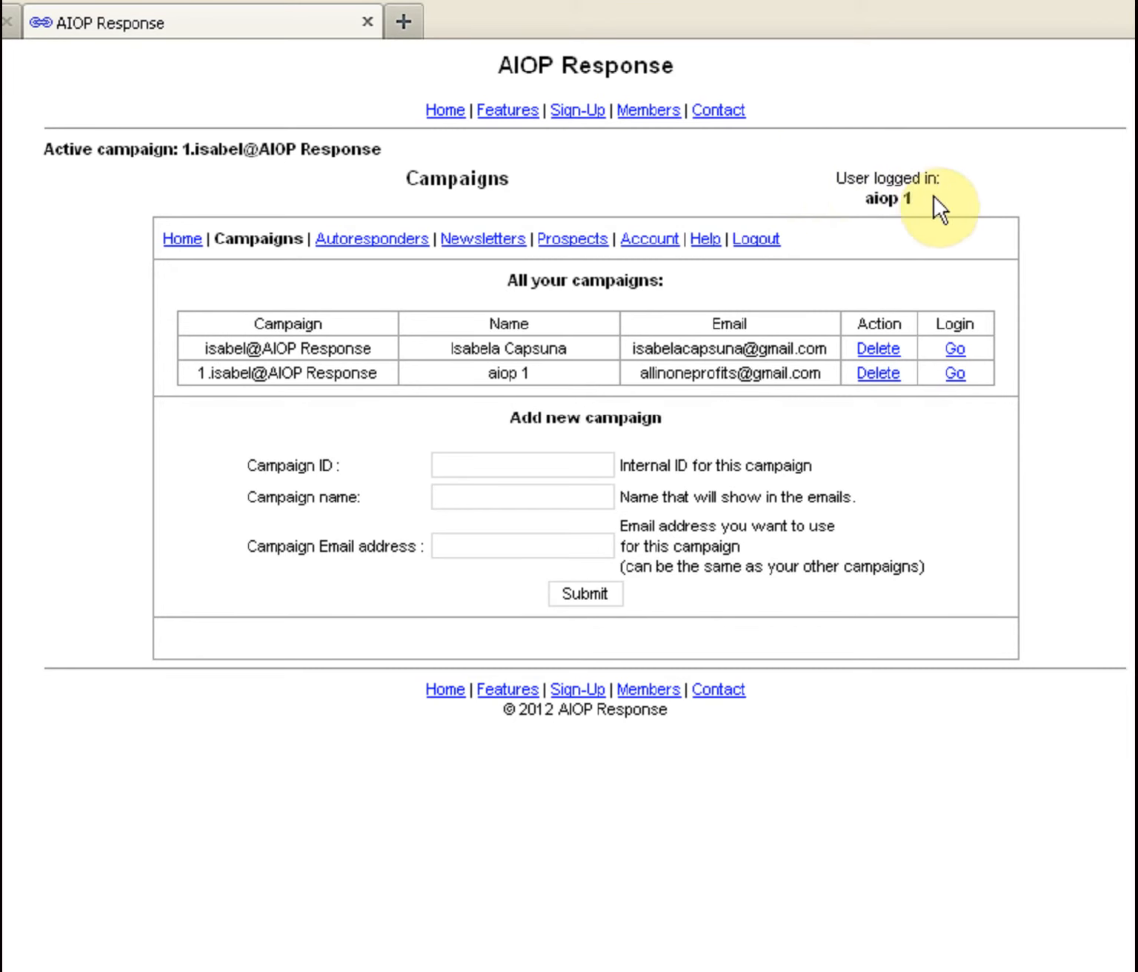
- Start a new HTML enhanced autoresponder message with the subject "Aiop Test"
left_click(354, 240)
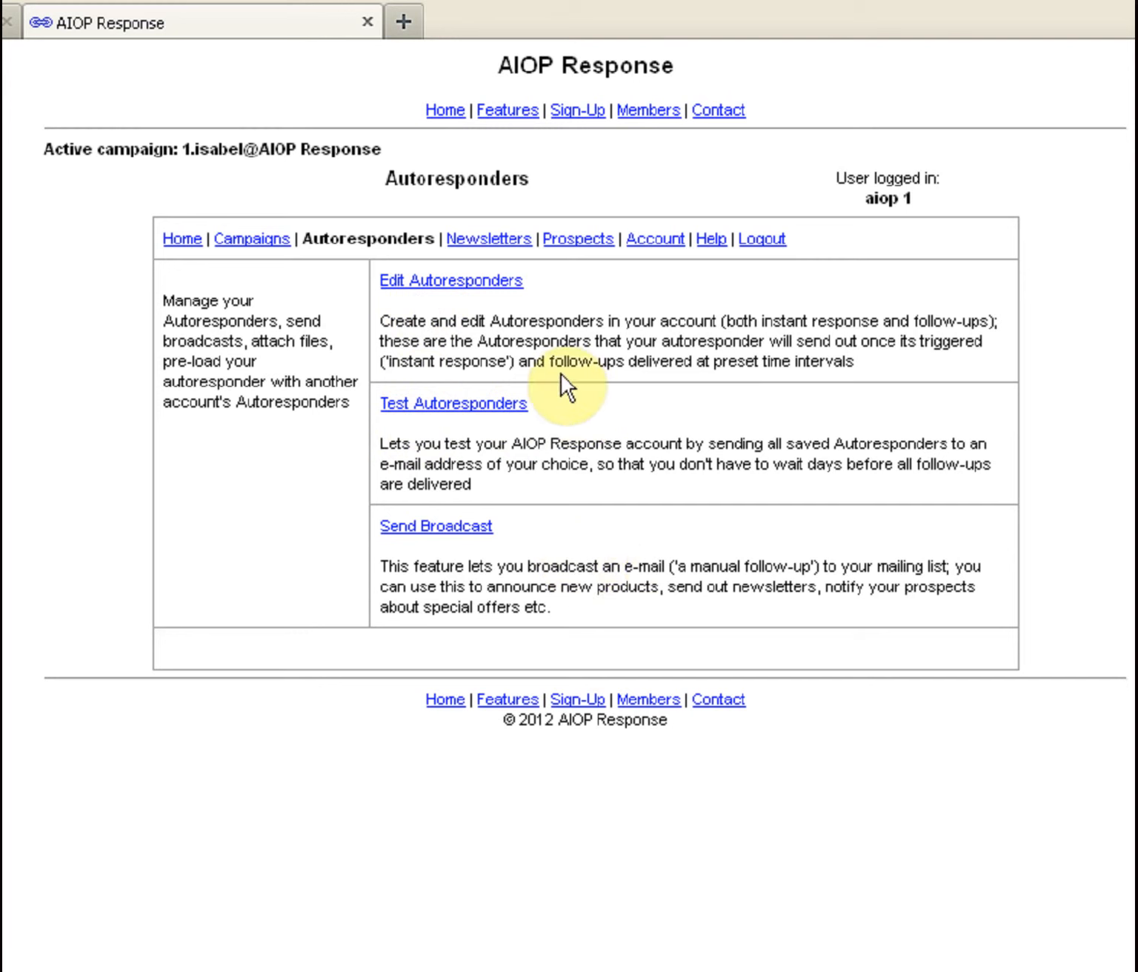
left_click(425, 282)
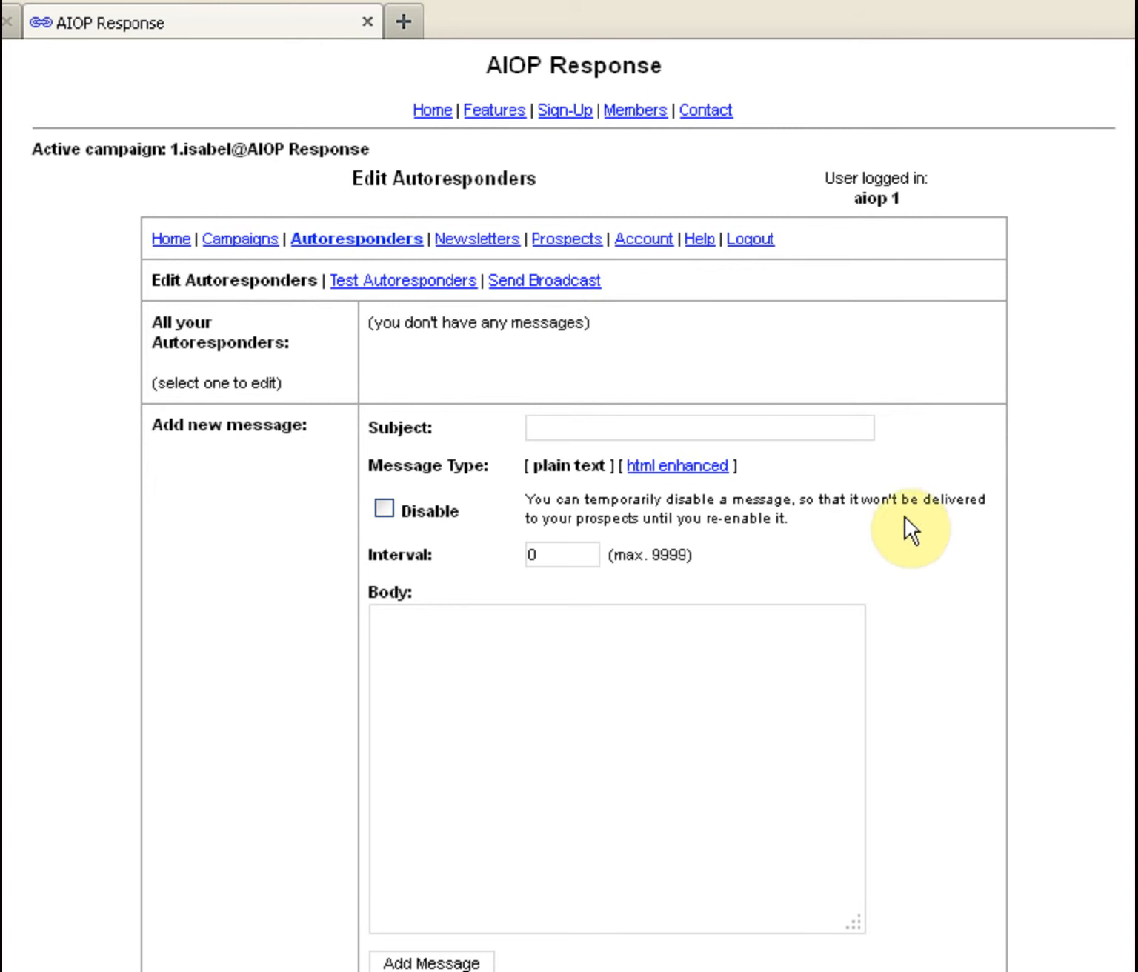
left_click(671, 467)
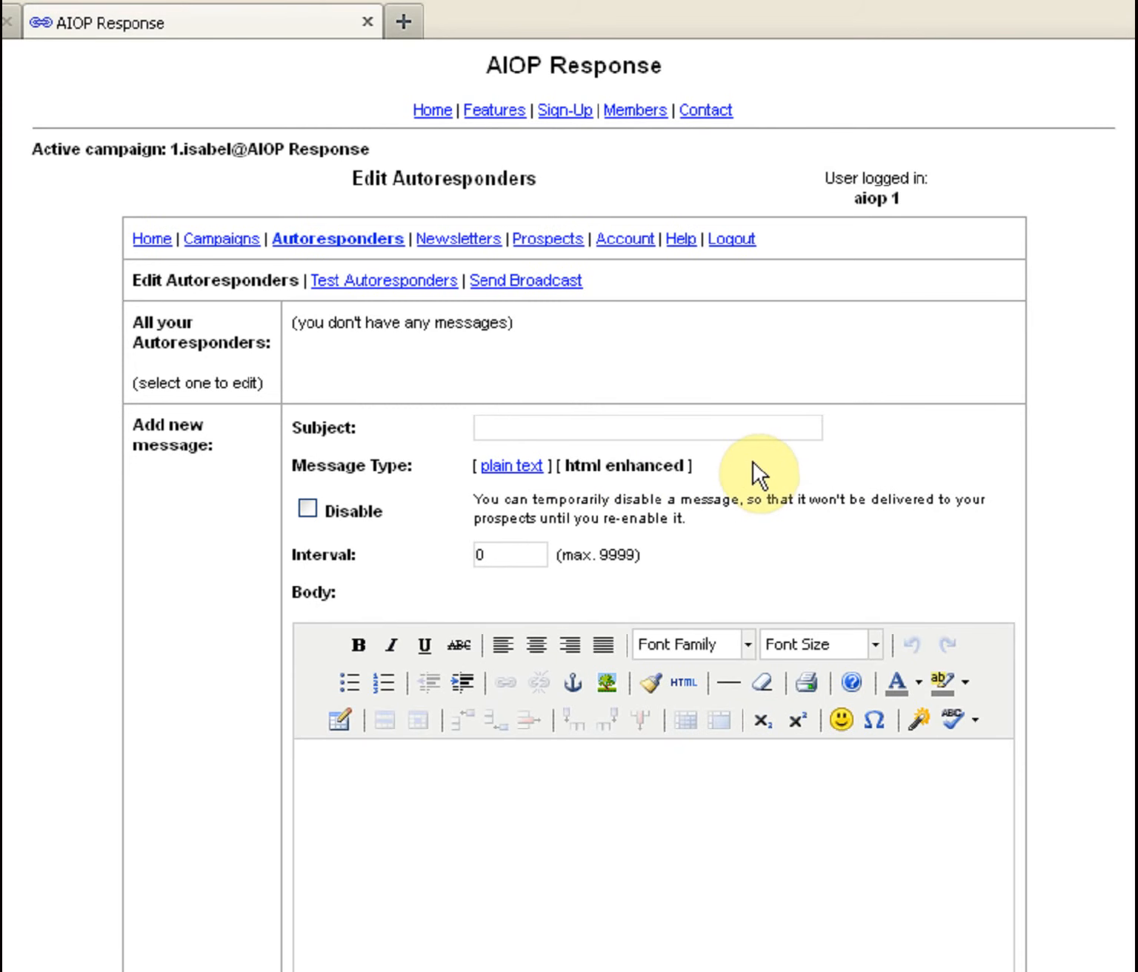
left_click(533, 425)
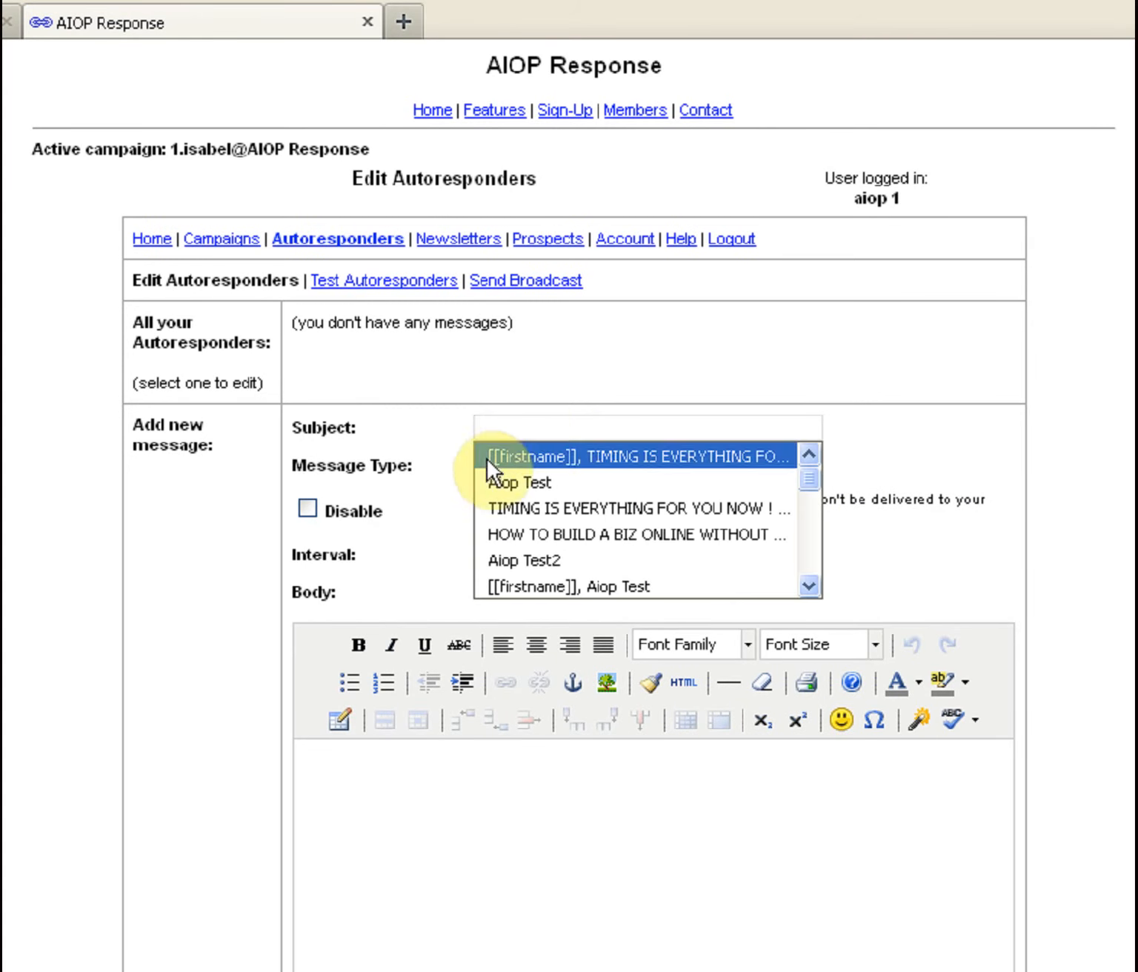
left_click(491, 480)
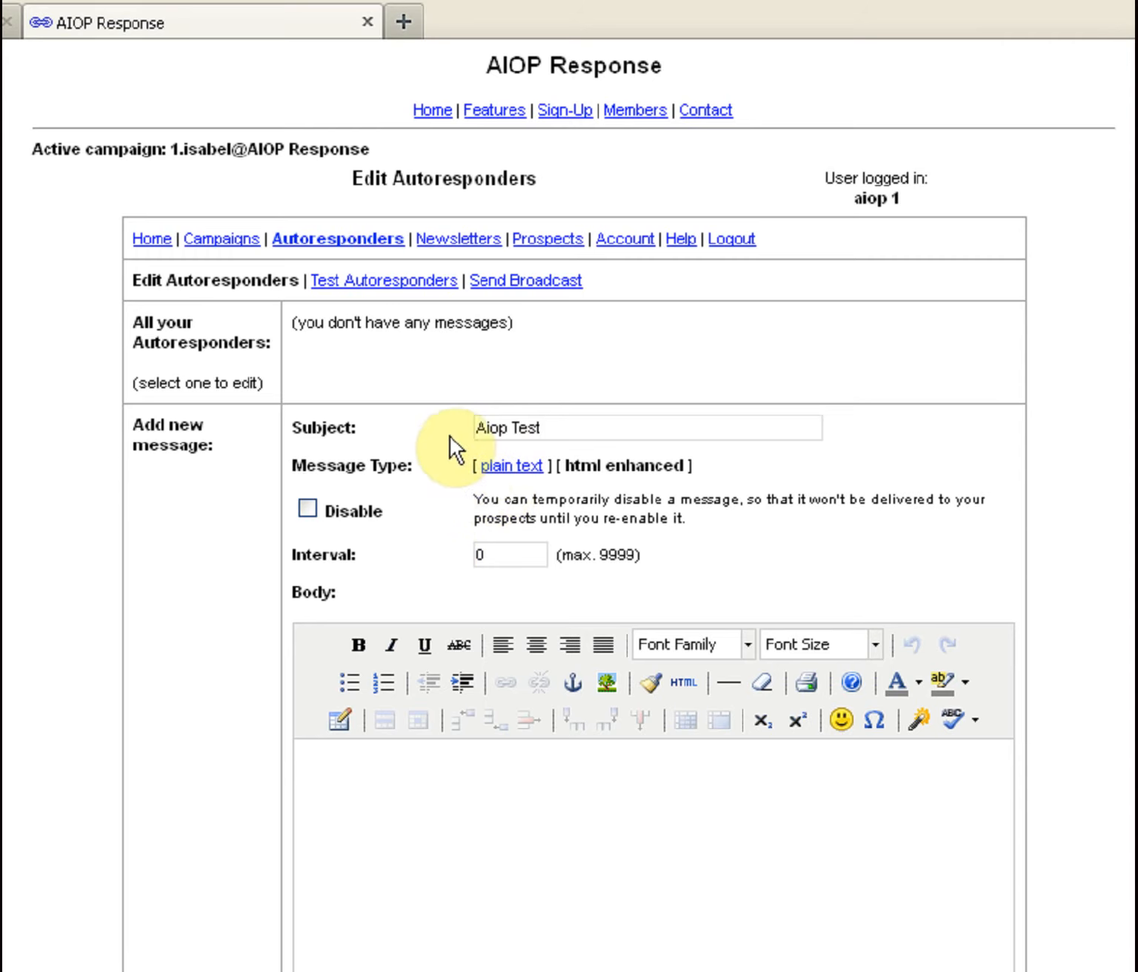
left_click(525, 800)
scroll(518, 793, "down", 7)
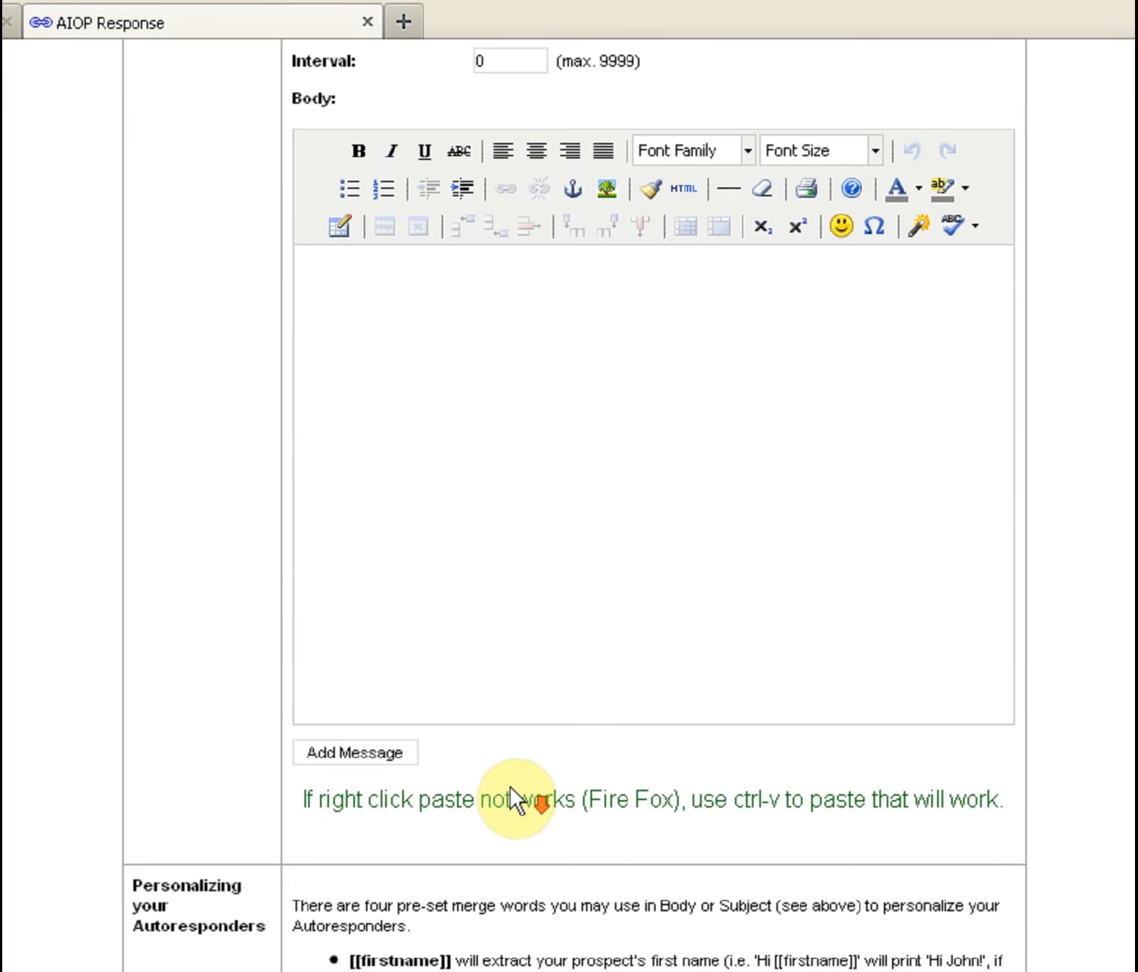
scroll(512, 785, "up", 2)
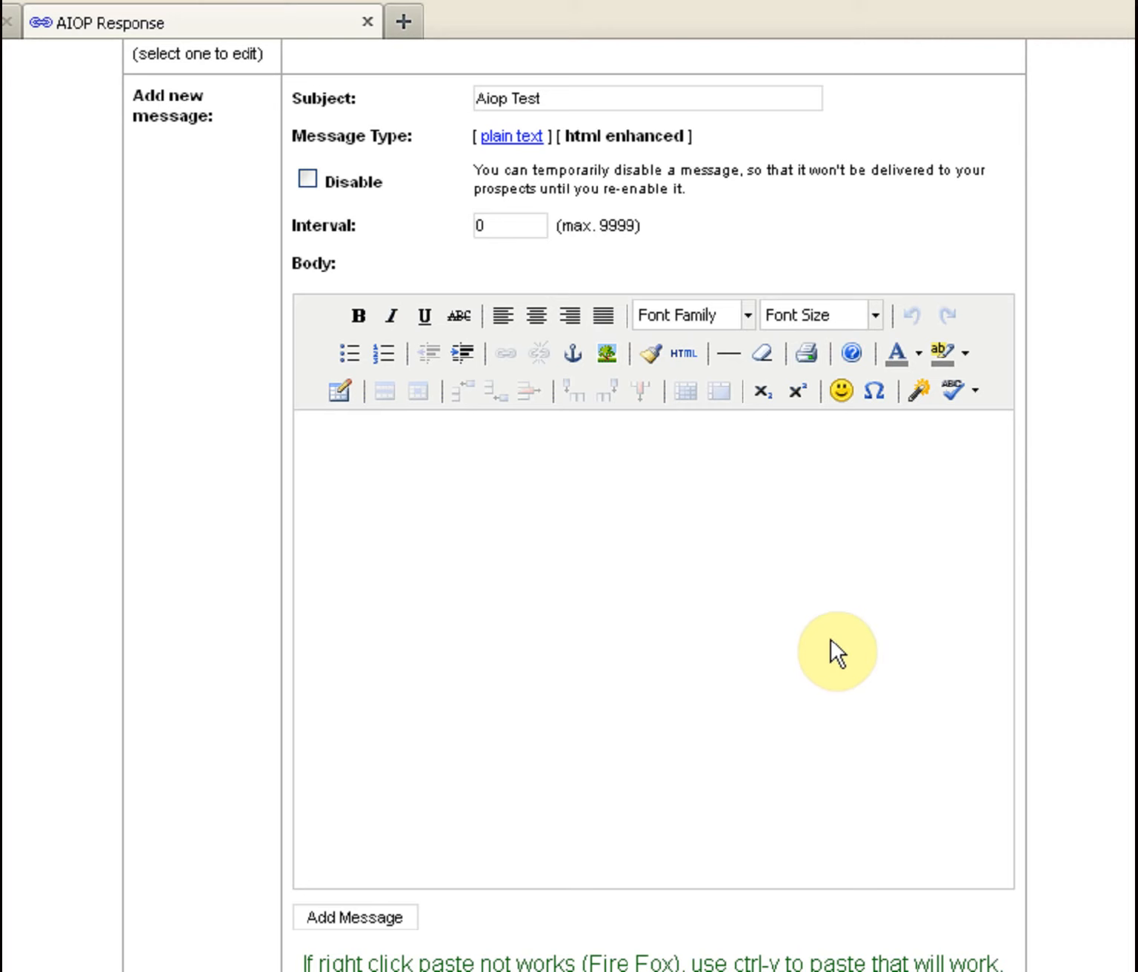
scroll(828, 638, "down", 10)
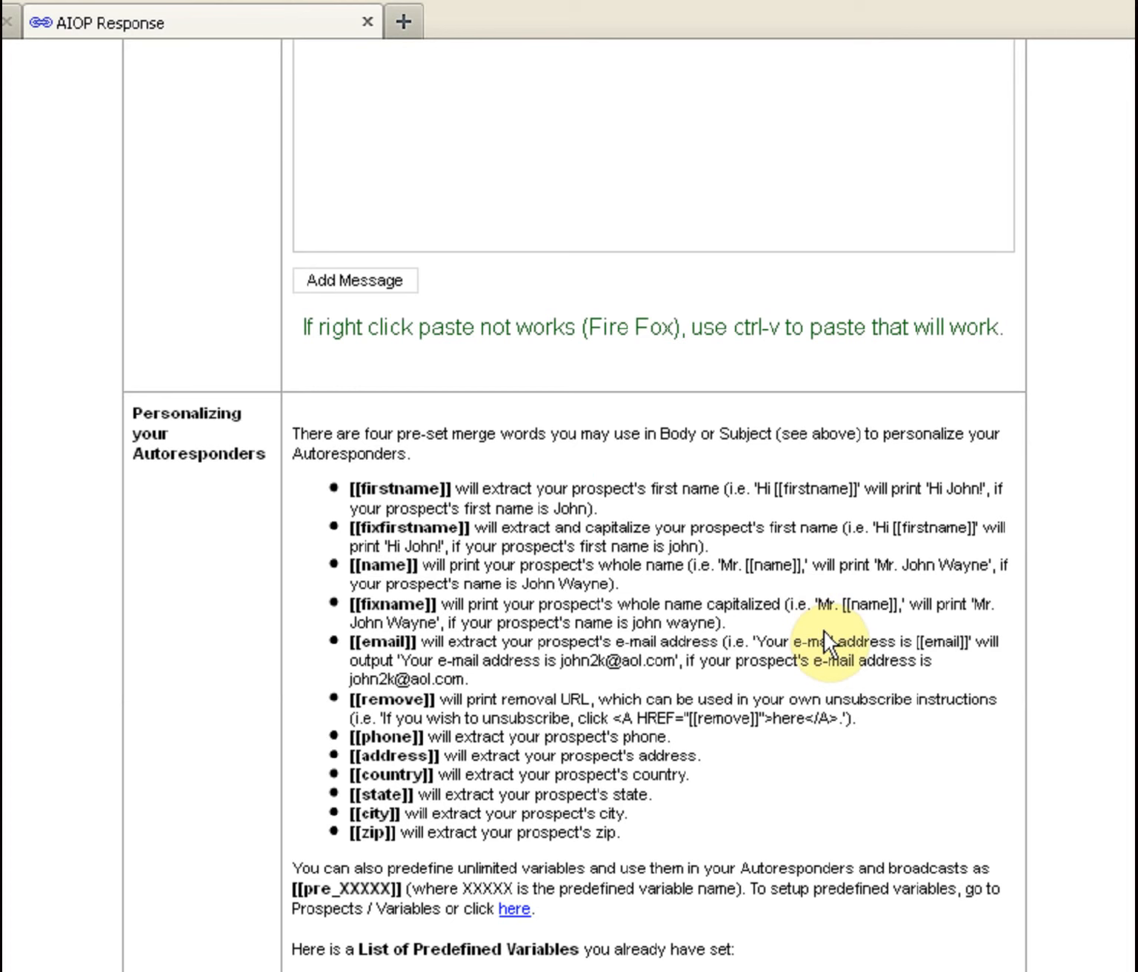
left_click_drag(294, 329, 692, 352)
left_click(814, 347)
scroll(496, 415, "up", 6)
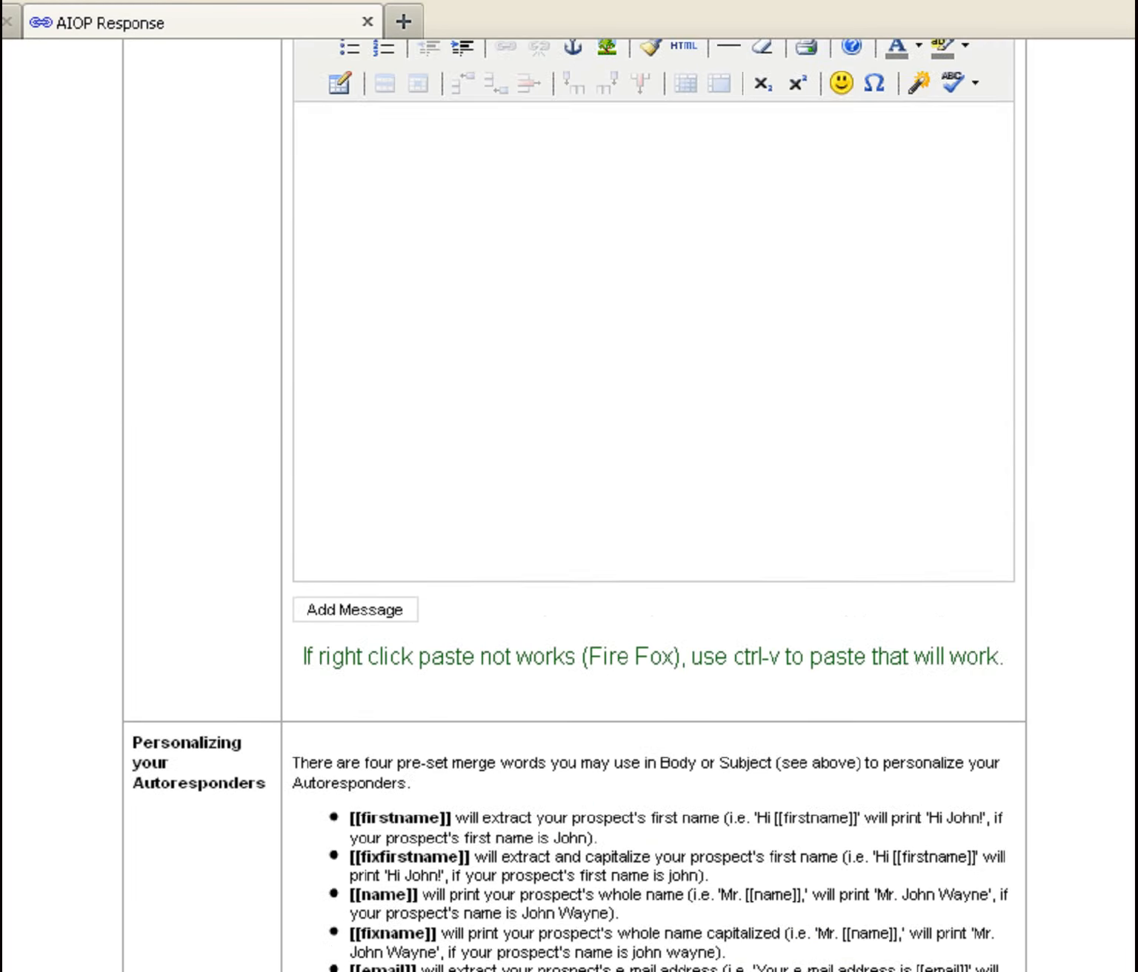
left_click(463, 339)
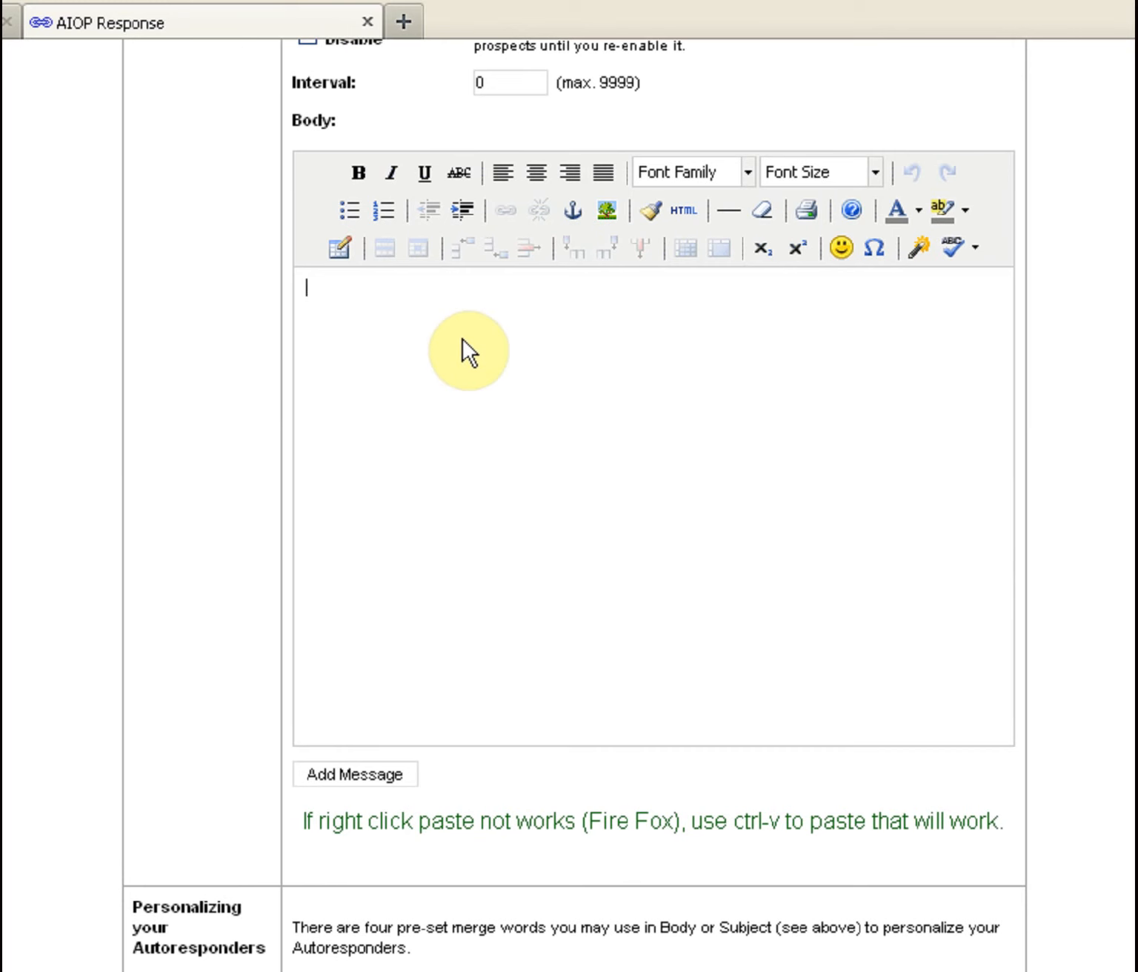
type("1) Professional Double Opt-in Auto responder with unlimited campaigns  2) First Class quality hosting with : - 500 MB disc space - 5GB bandwidth - Unlimited Domains - Unlimited Subdomains - Unlimited emails 3) Excellent Tracker system 4) Rotator 5) Downline builder 6) Text and Banner advertising.  http://www.allinoneprofits.com")
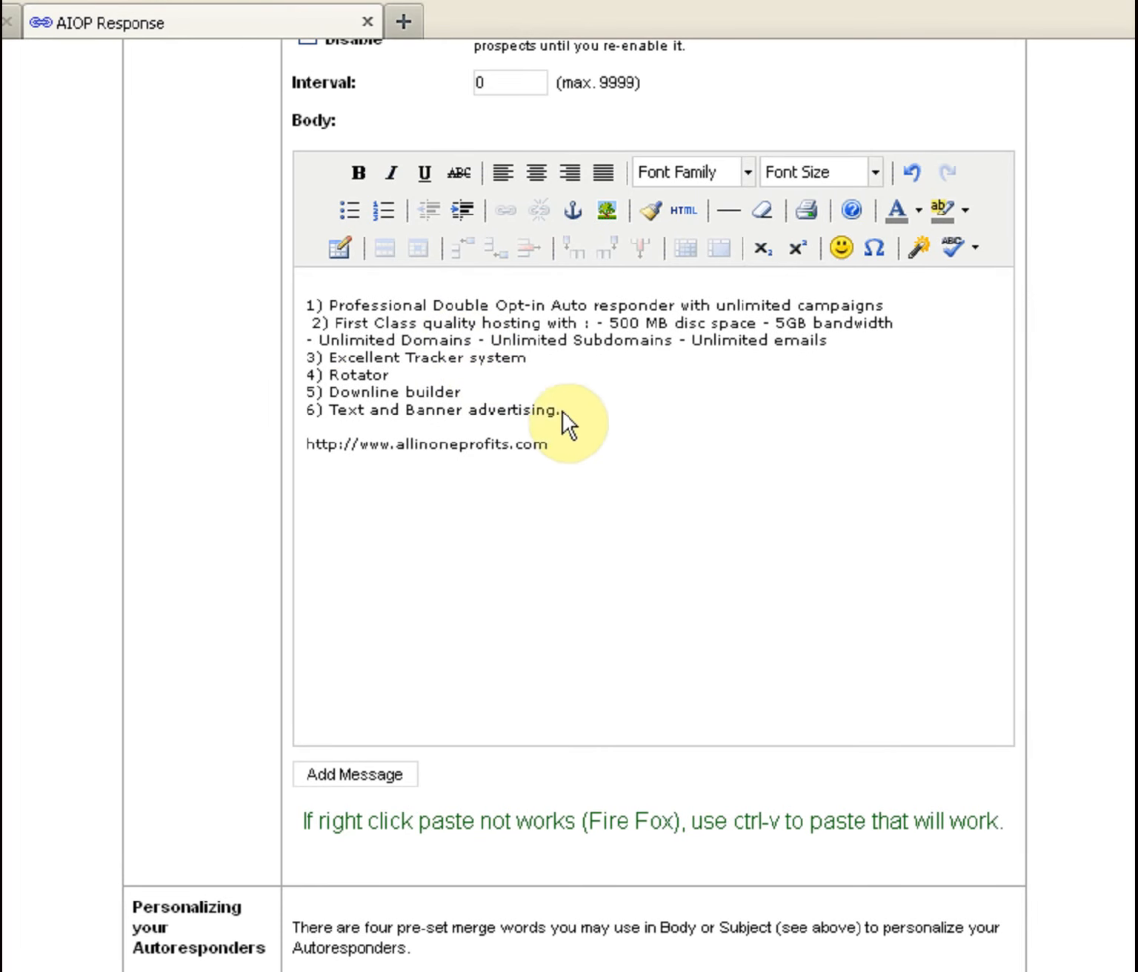
left_click(321, 293)
key("Return")
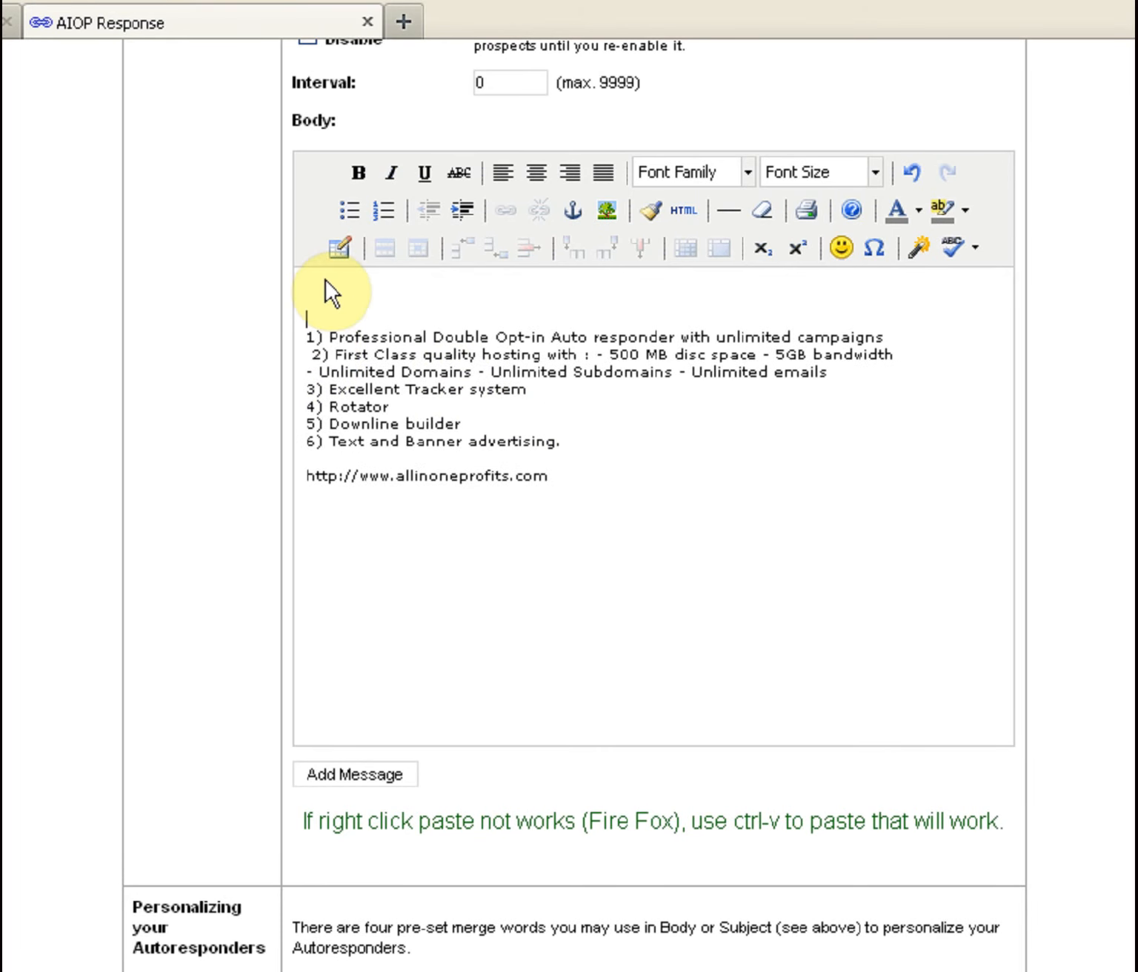
- Copy the [[firstname]] merge word from the personalization notes and insert it on its own line above the feature list
scroll(563, 808, "down", 6)
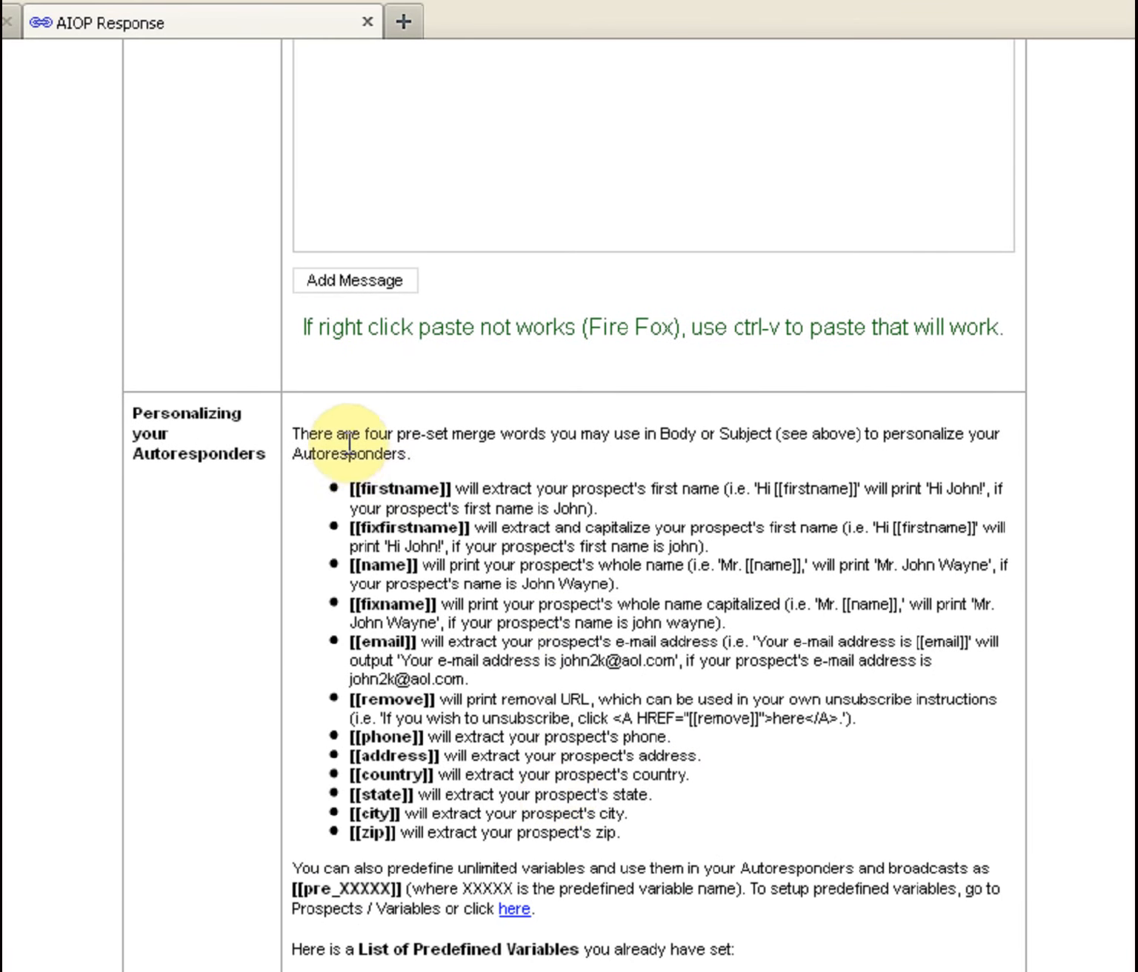
left_click_drag(351, 491, 456, 489)
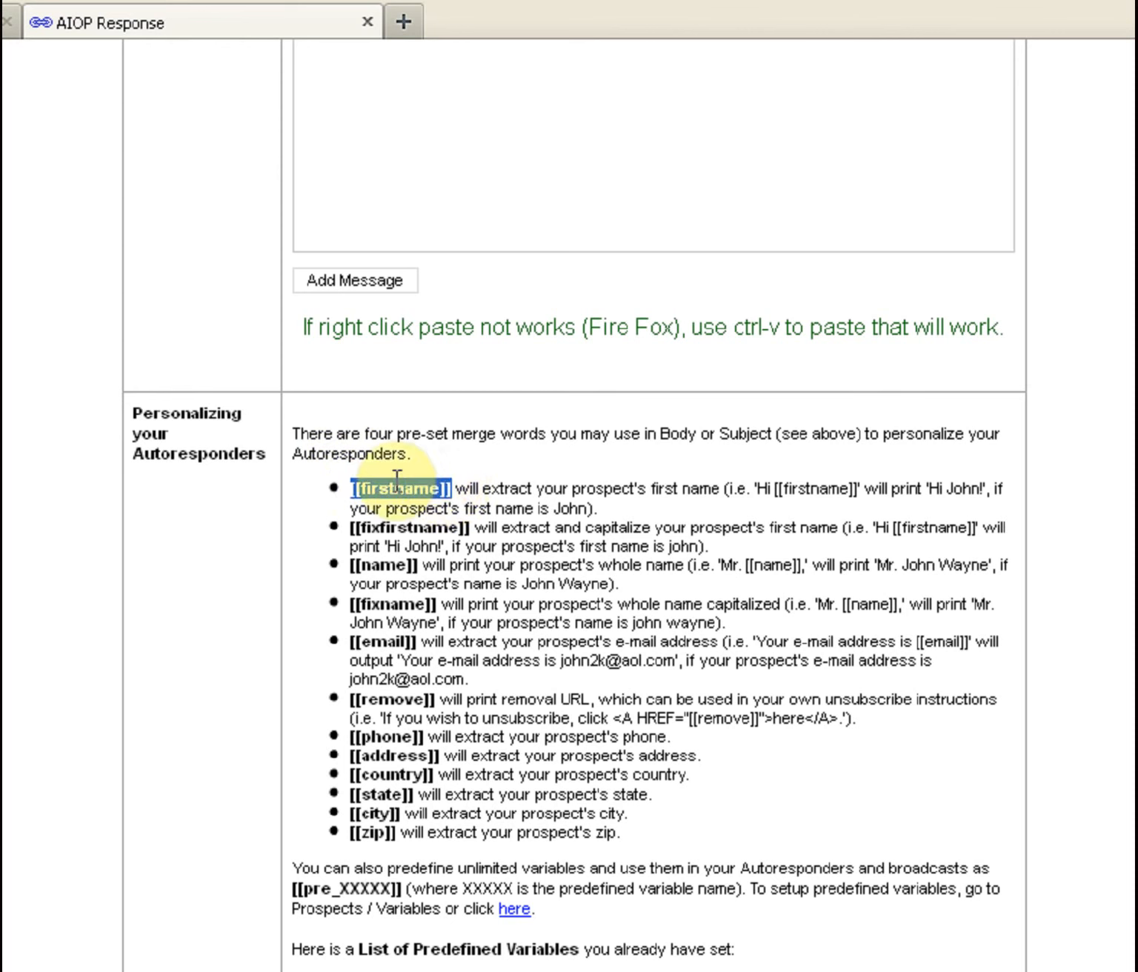
left_click(433, 480)
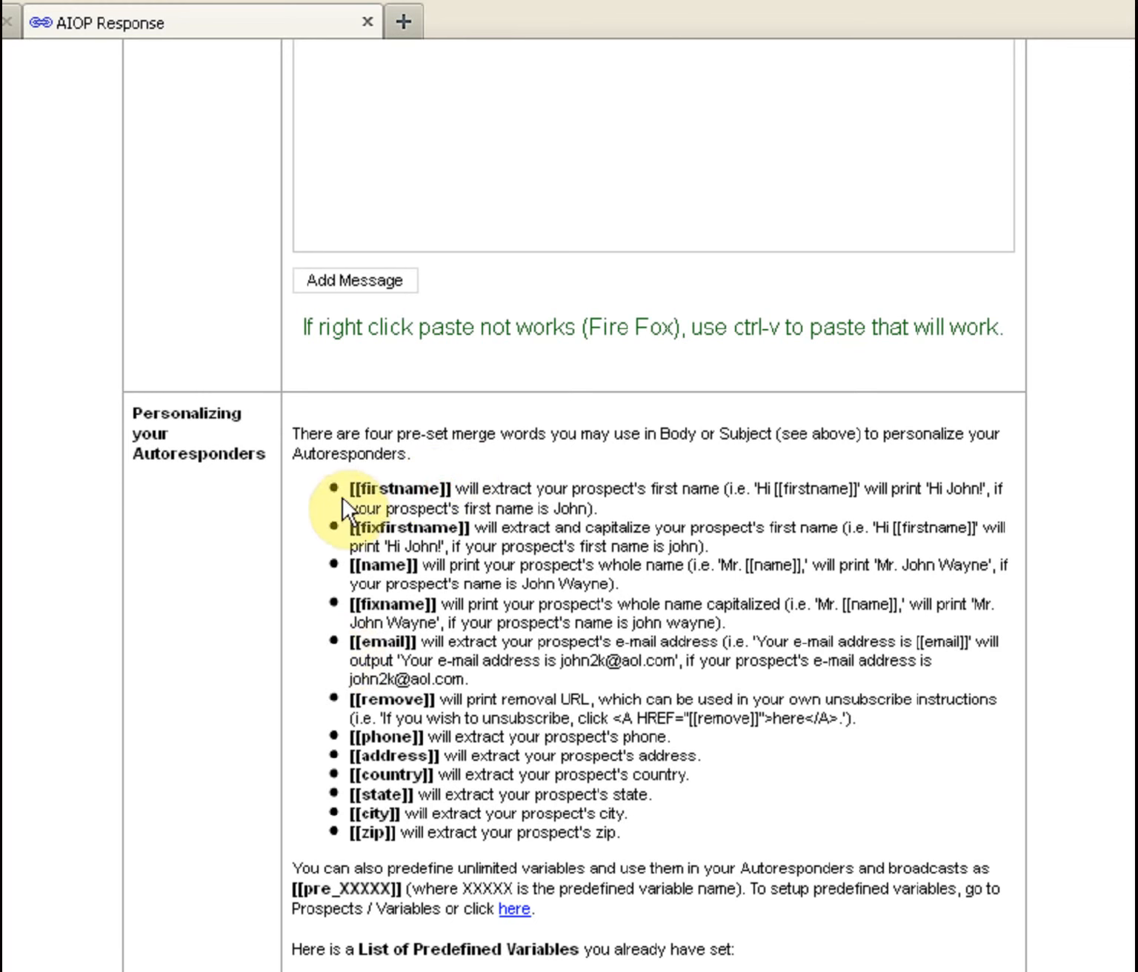
left_click_drag(349, 489, 452, 489)
right_click(451, 489)
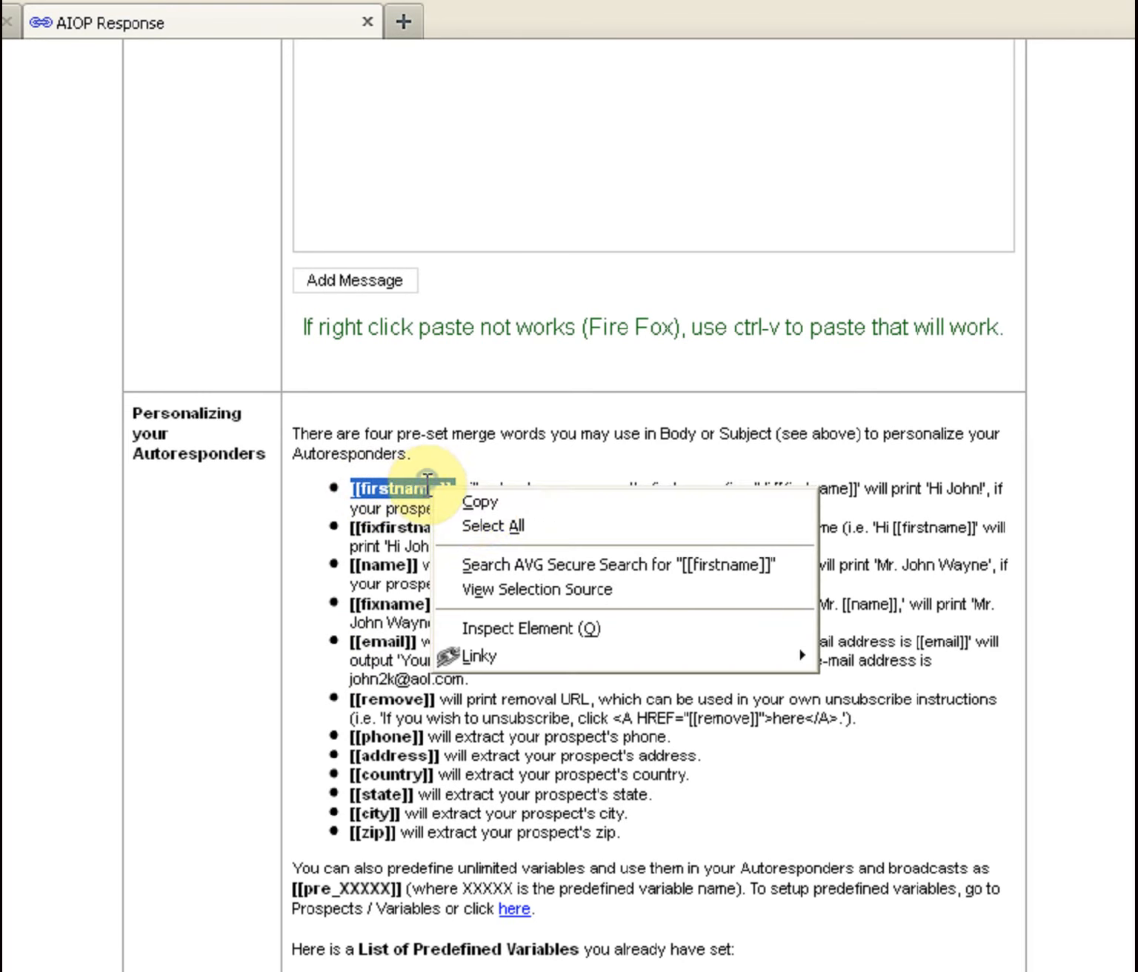
left_click(463, 499)
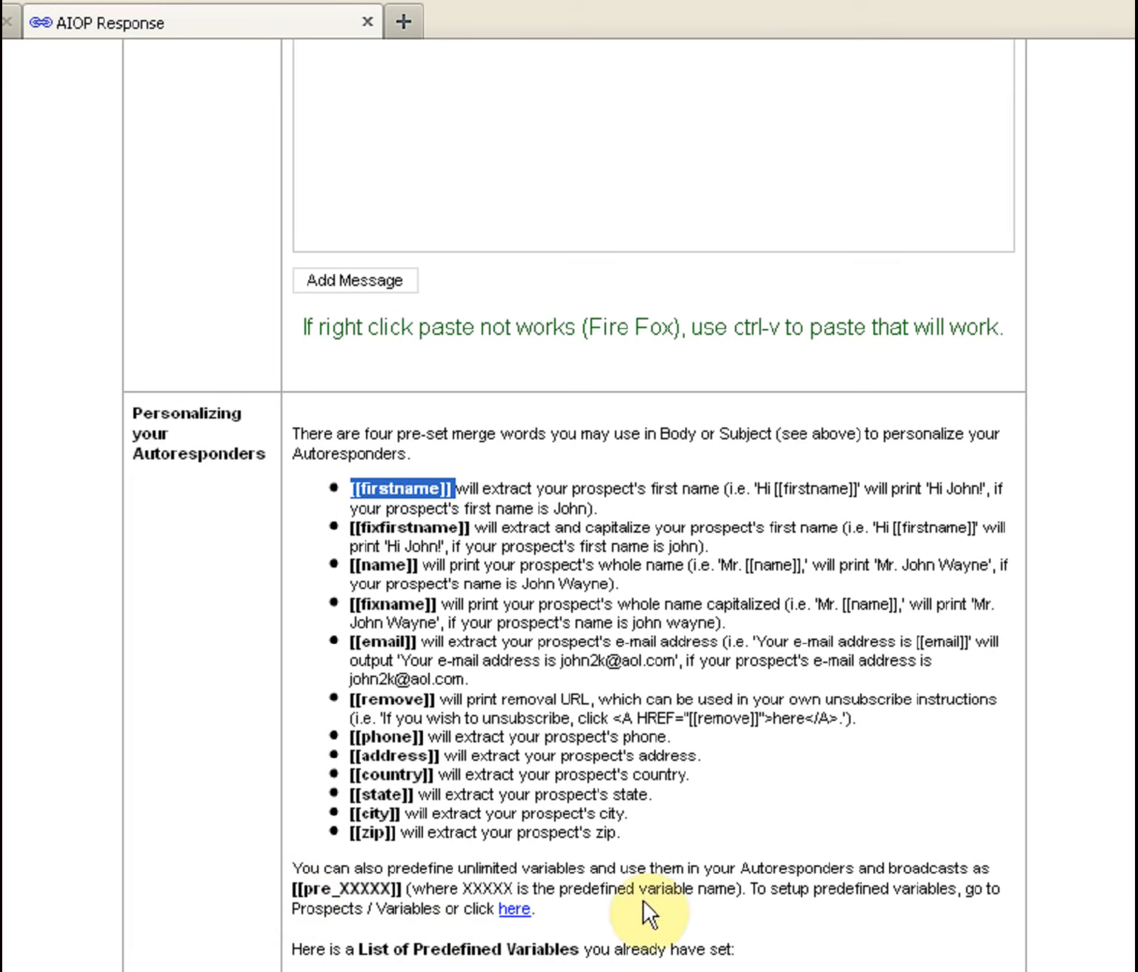
scroll(822, 911, "up", 10)
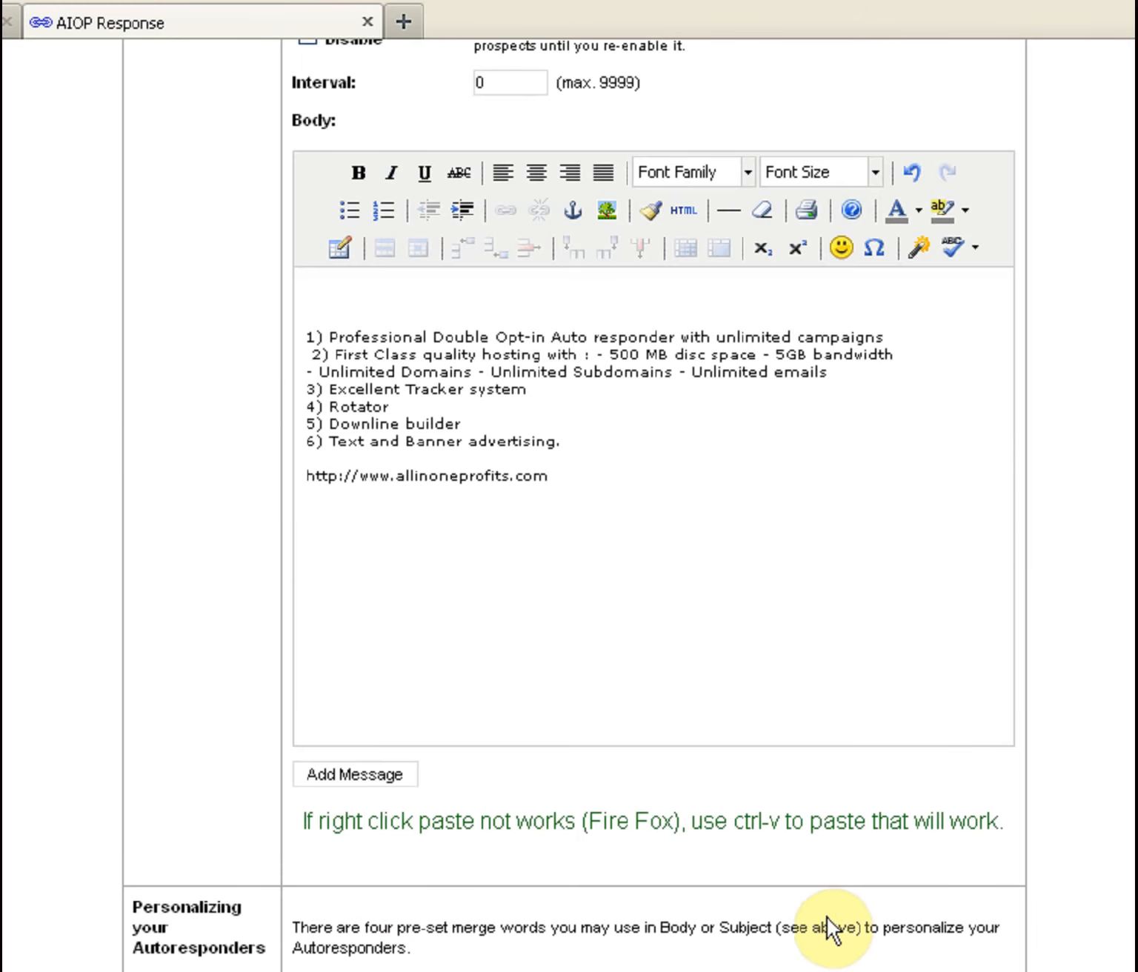
scroll(826, 917, "up", 3)
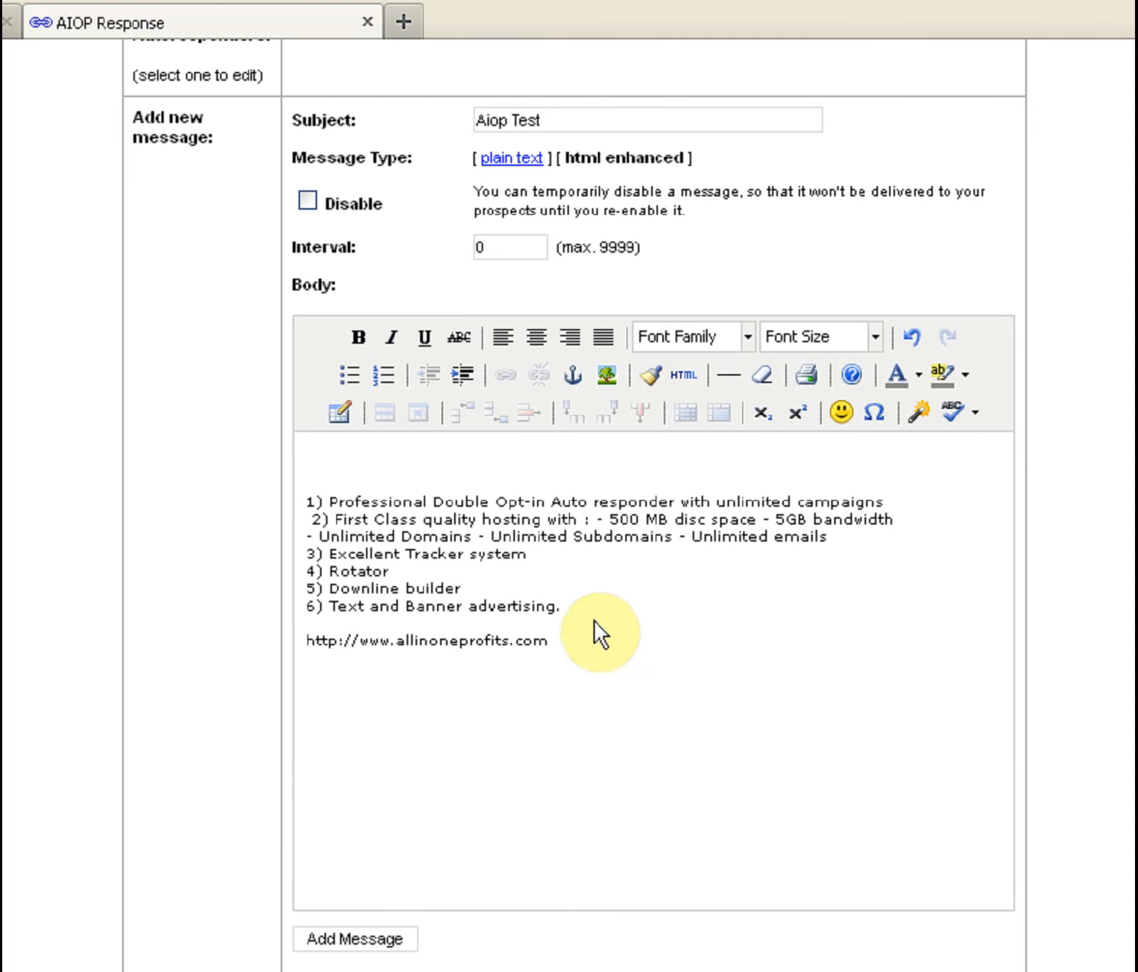
left_click(416, 478)
key("ctrl+v")
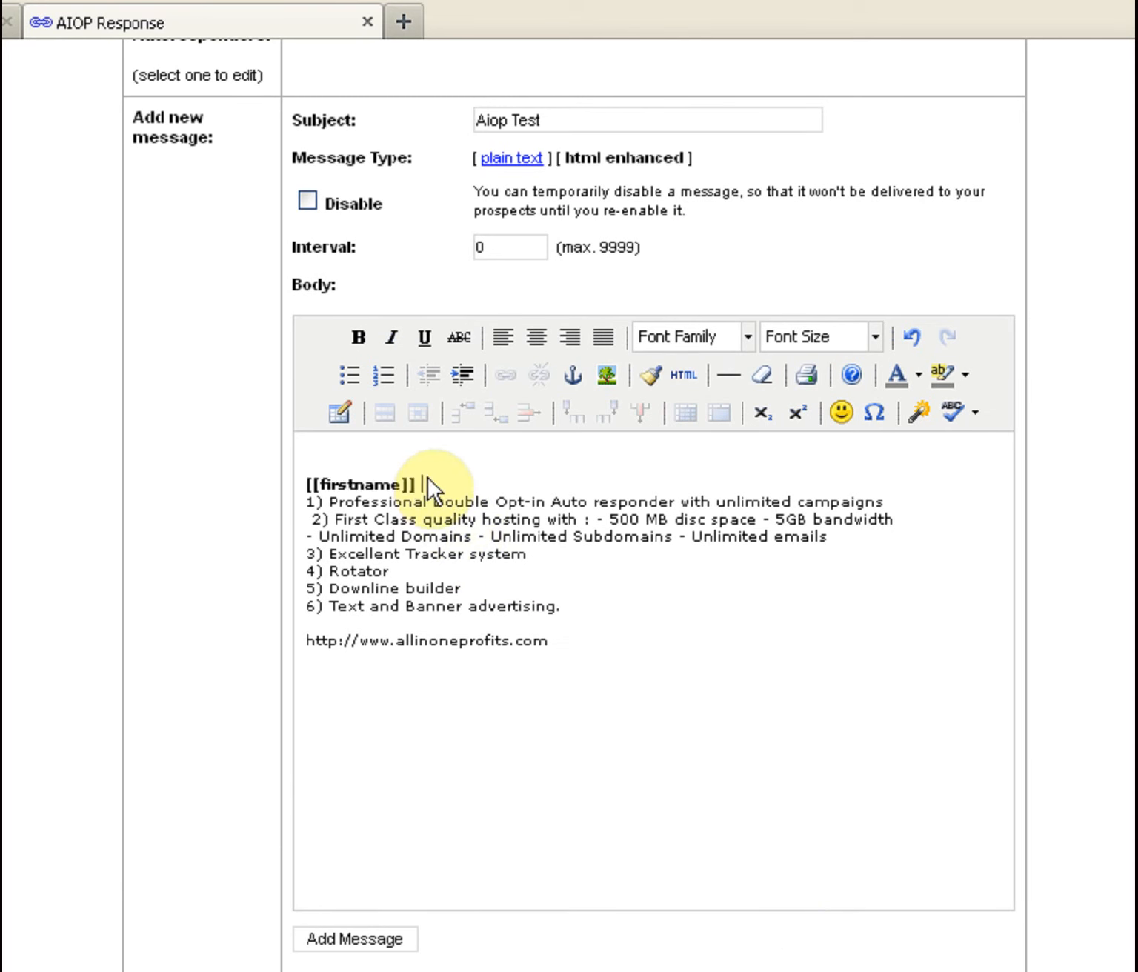
key("Return")
- Remove the bold formatting from the [[firstname]] merge word in the message body
left_click(435, 486)
left_click_drag(434, 487, 300, 485)
left_click(358, 338)
left_click(478, 473)
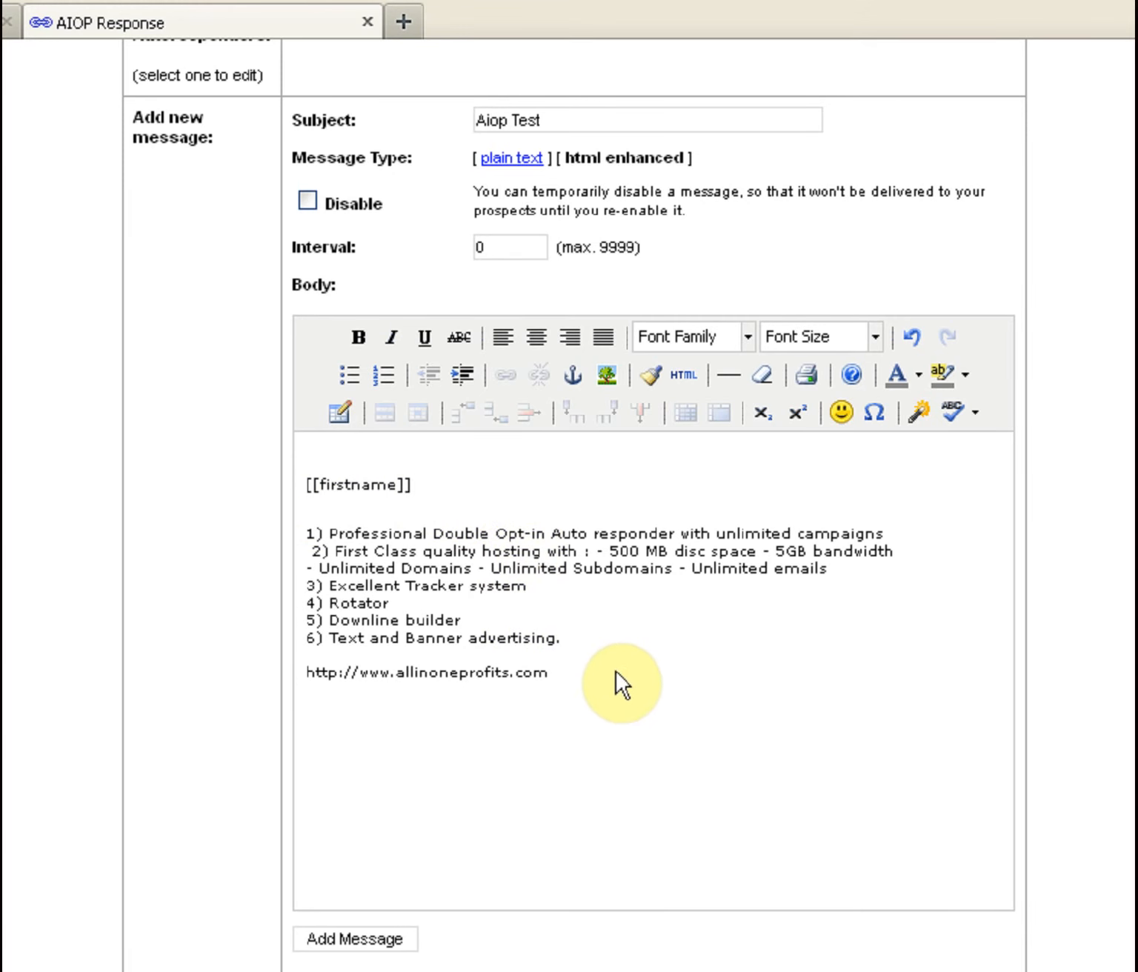
scroll(651, 711, "up", 5)
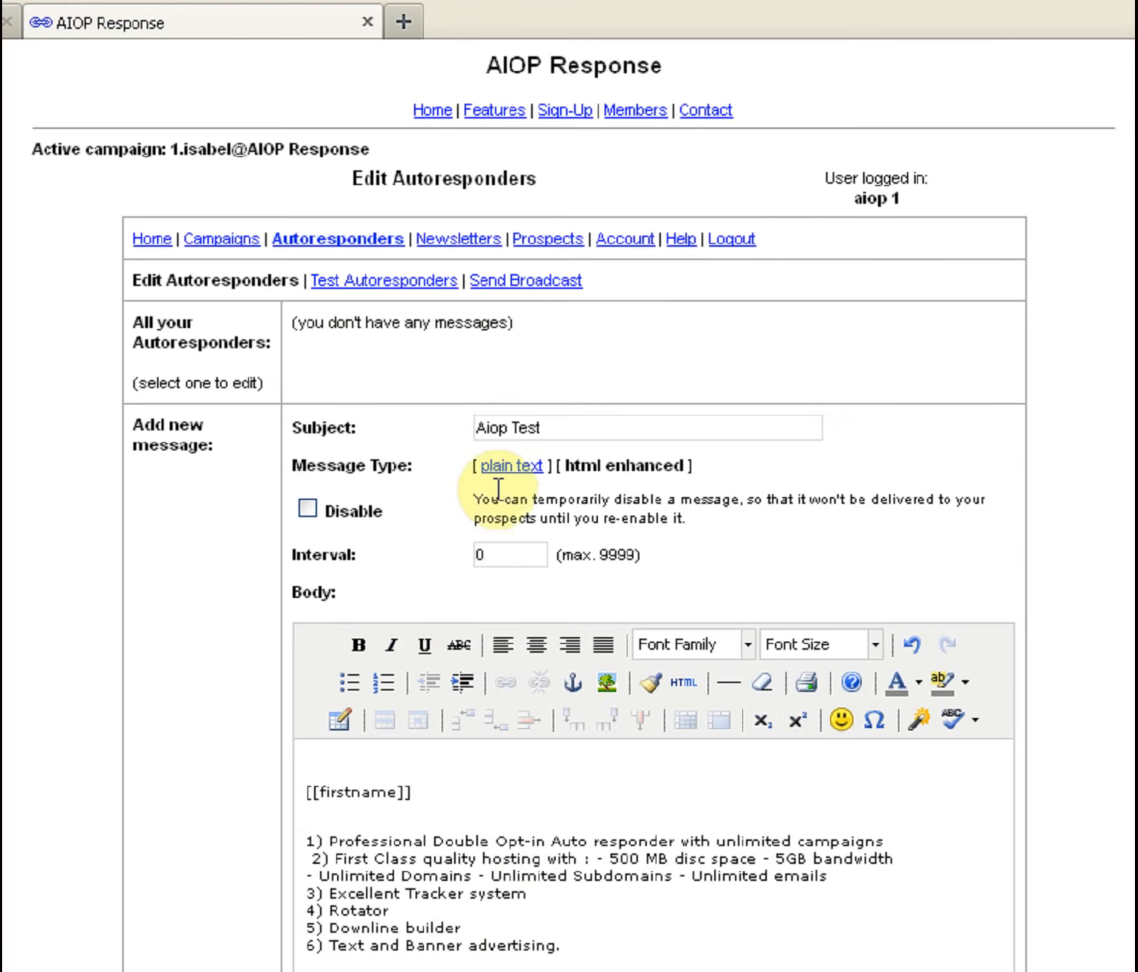
scroll(477, 860, "down", 5)
left_click_drag(579, 650, 302, 650)
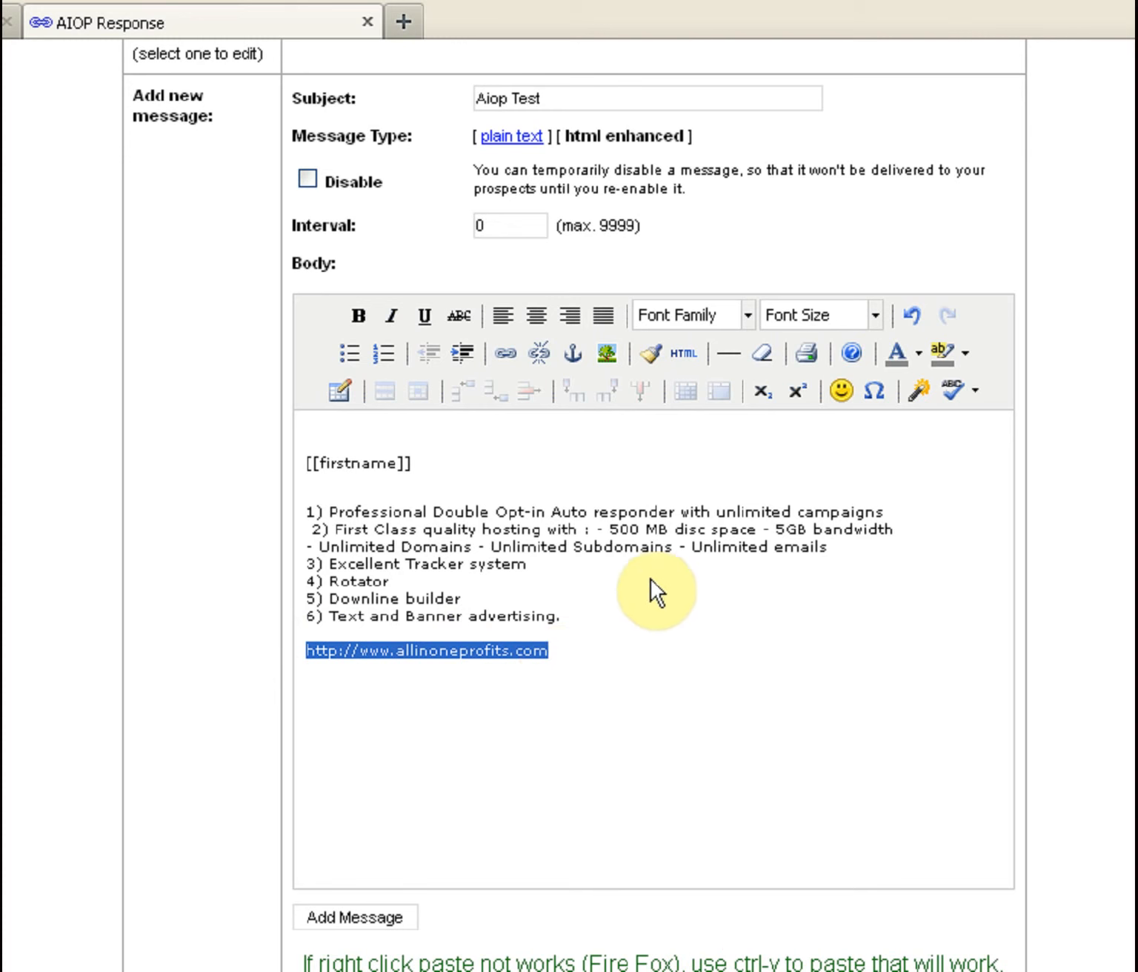
left_click(508, 355)
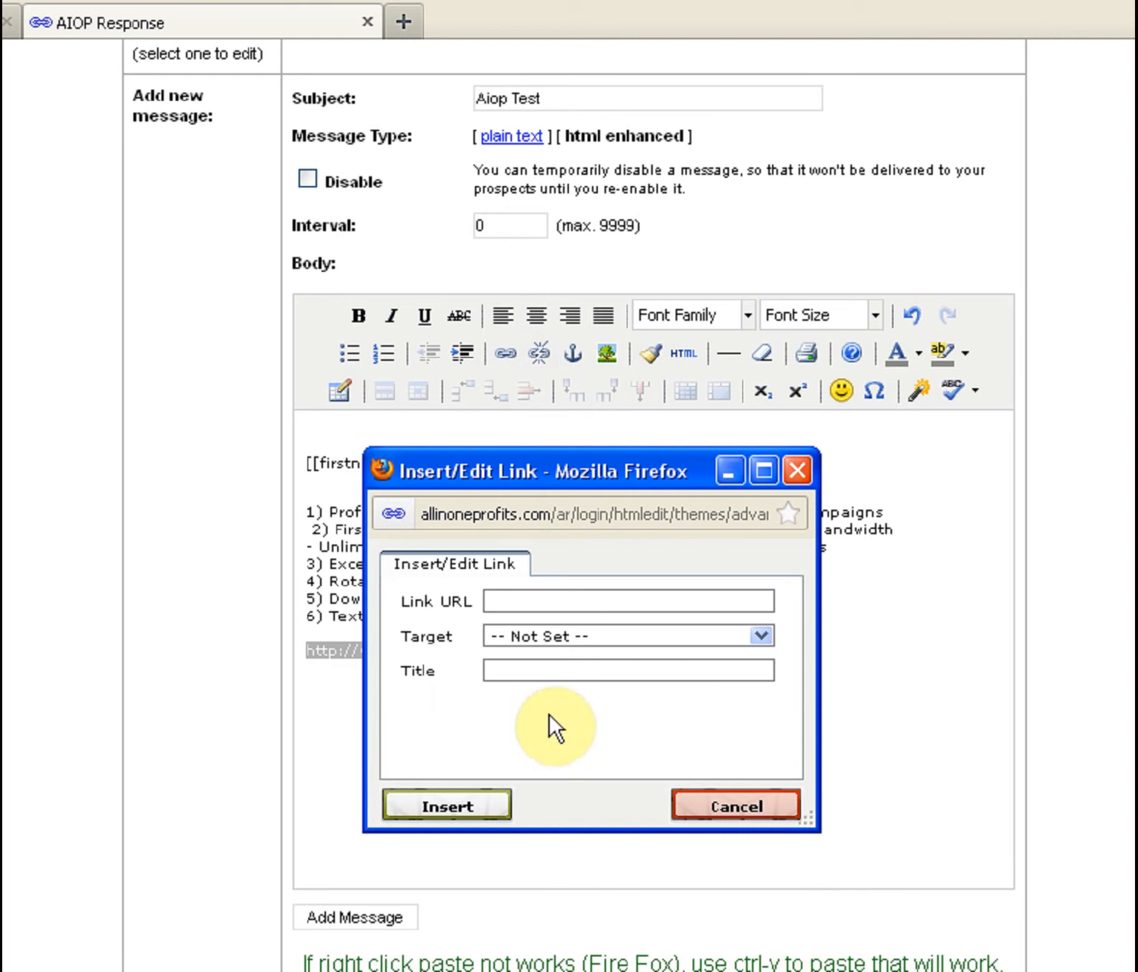
left_click(557, 599)
left_click(582, 628)
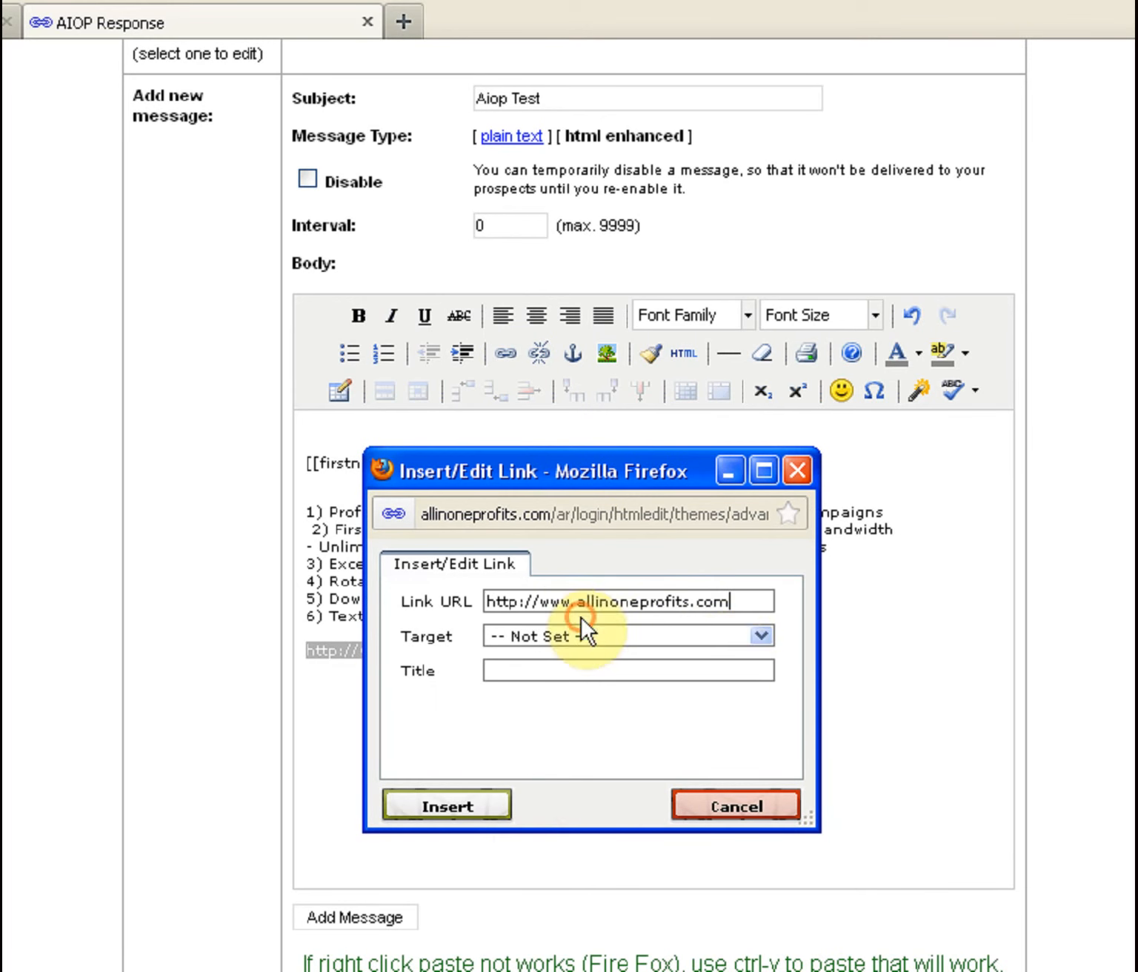
left_click(760, 635)
left_click(639, 697)
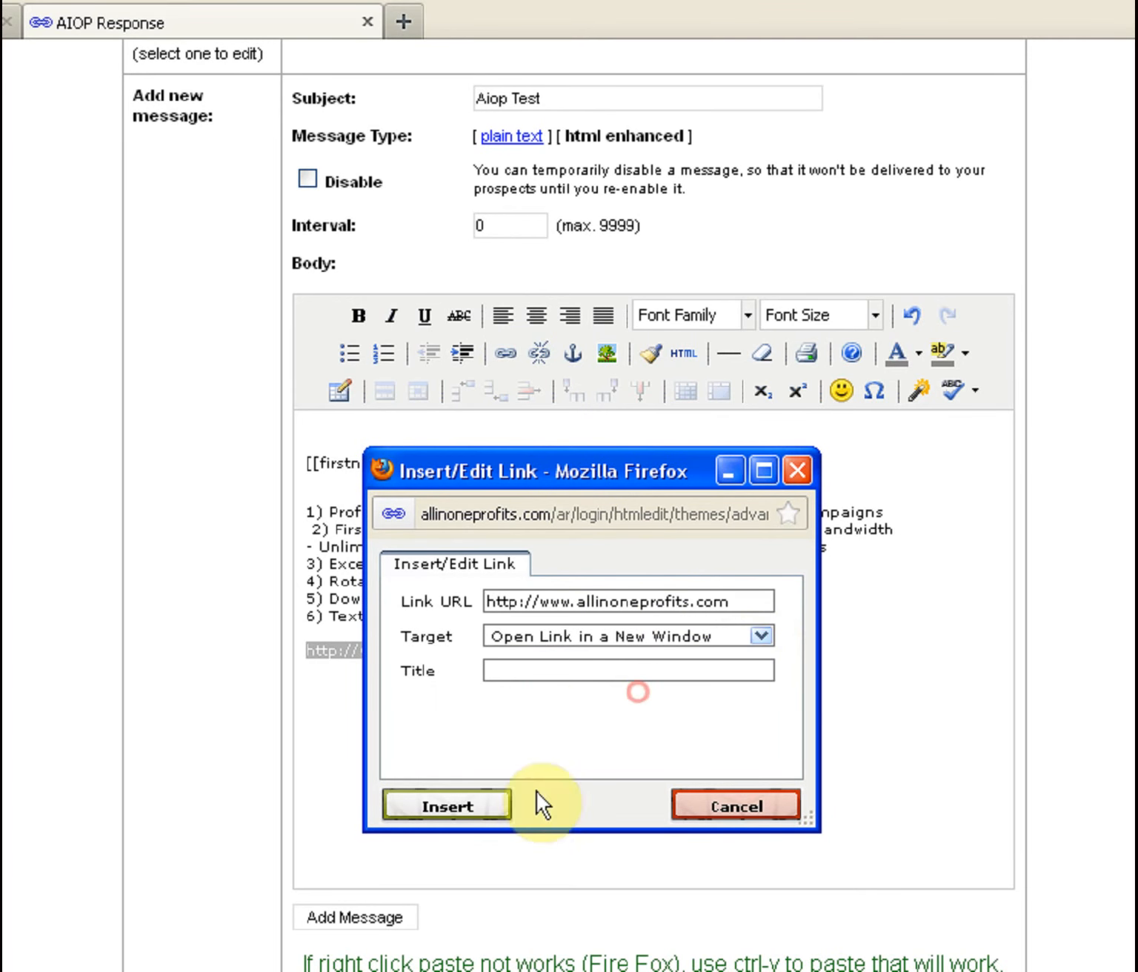
left_click(471, 811)
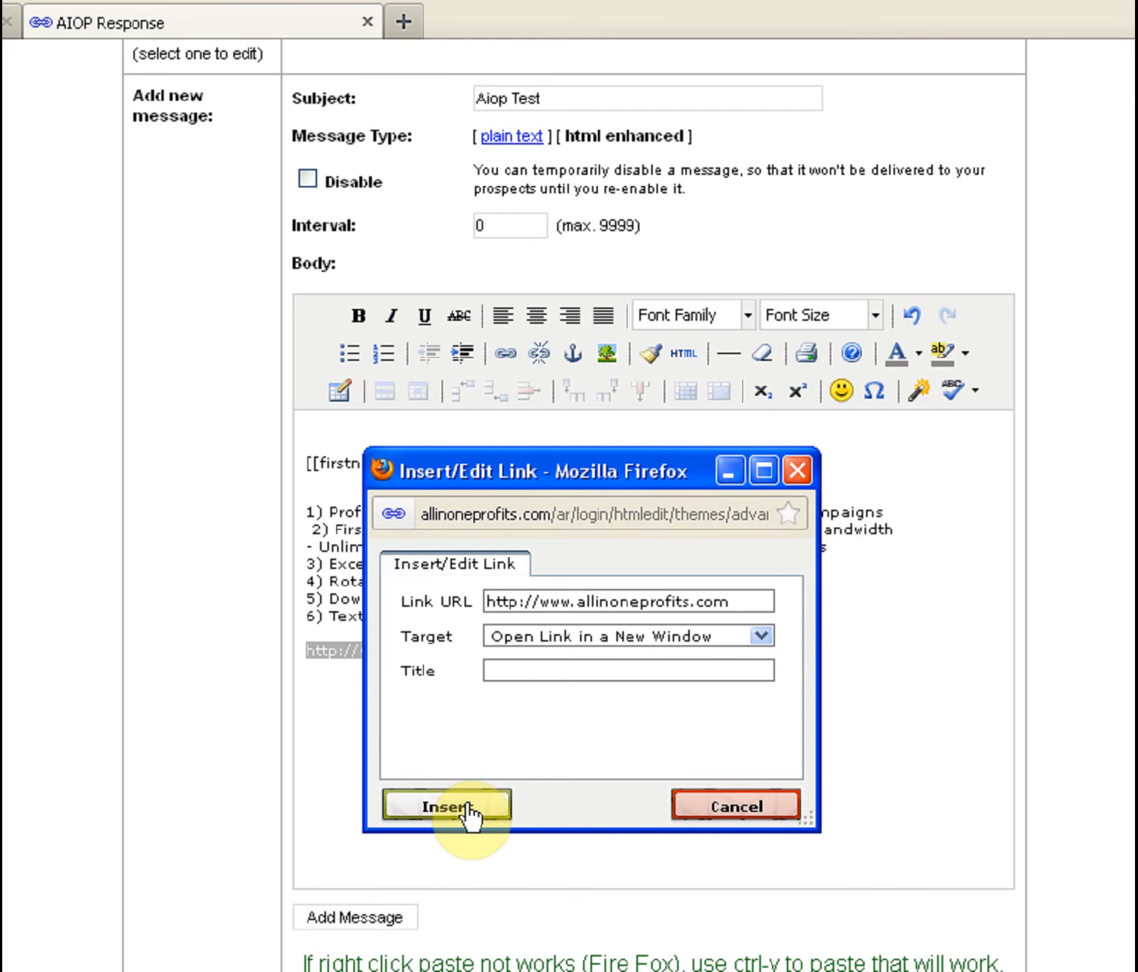
left_click(469, 810)
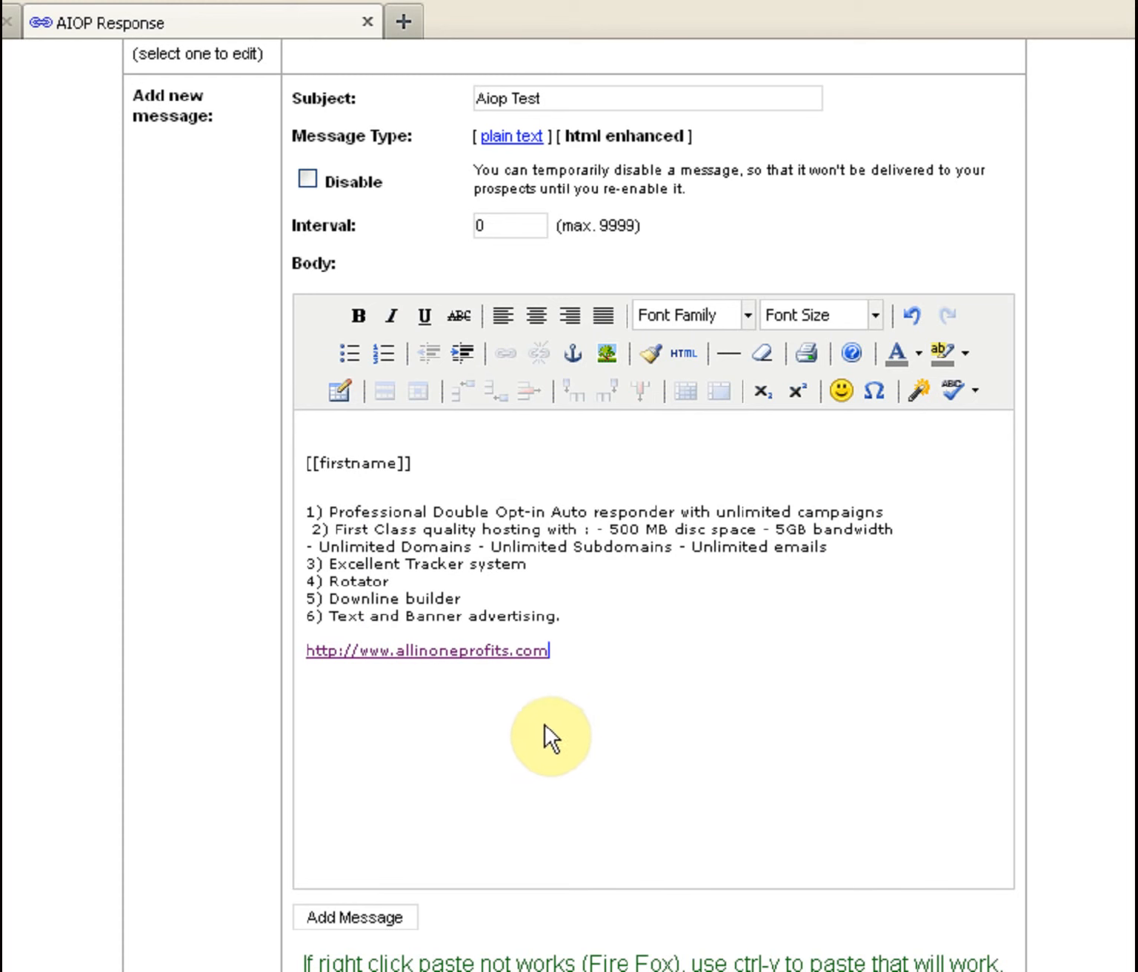
- Remove the hyperlink from the web address in the body and undo that removal
left_click_drag(577, 649, 305, 651)
left_click(540, 353)
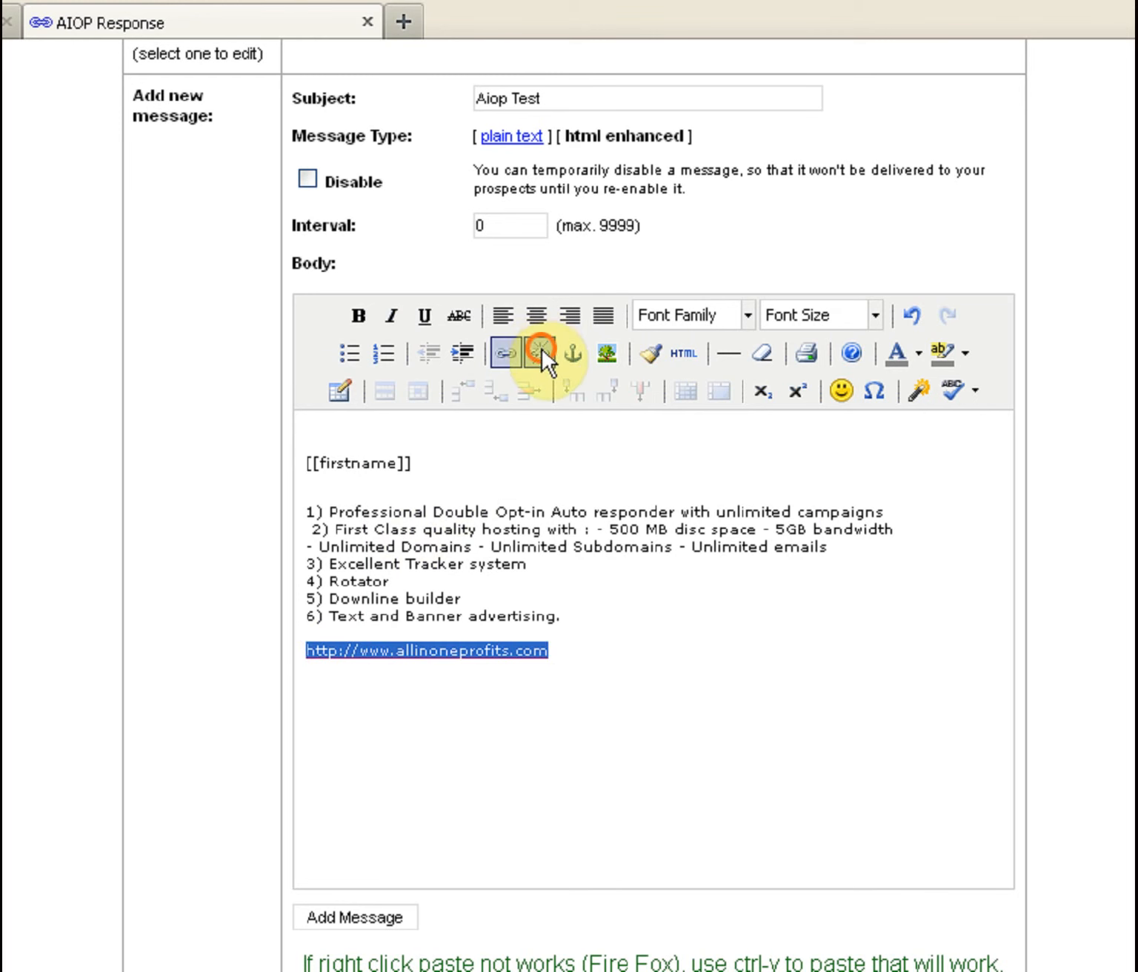
left_click(914, 314)
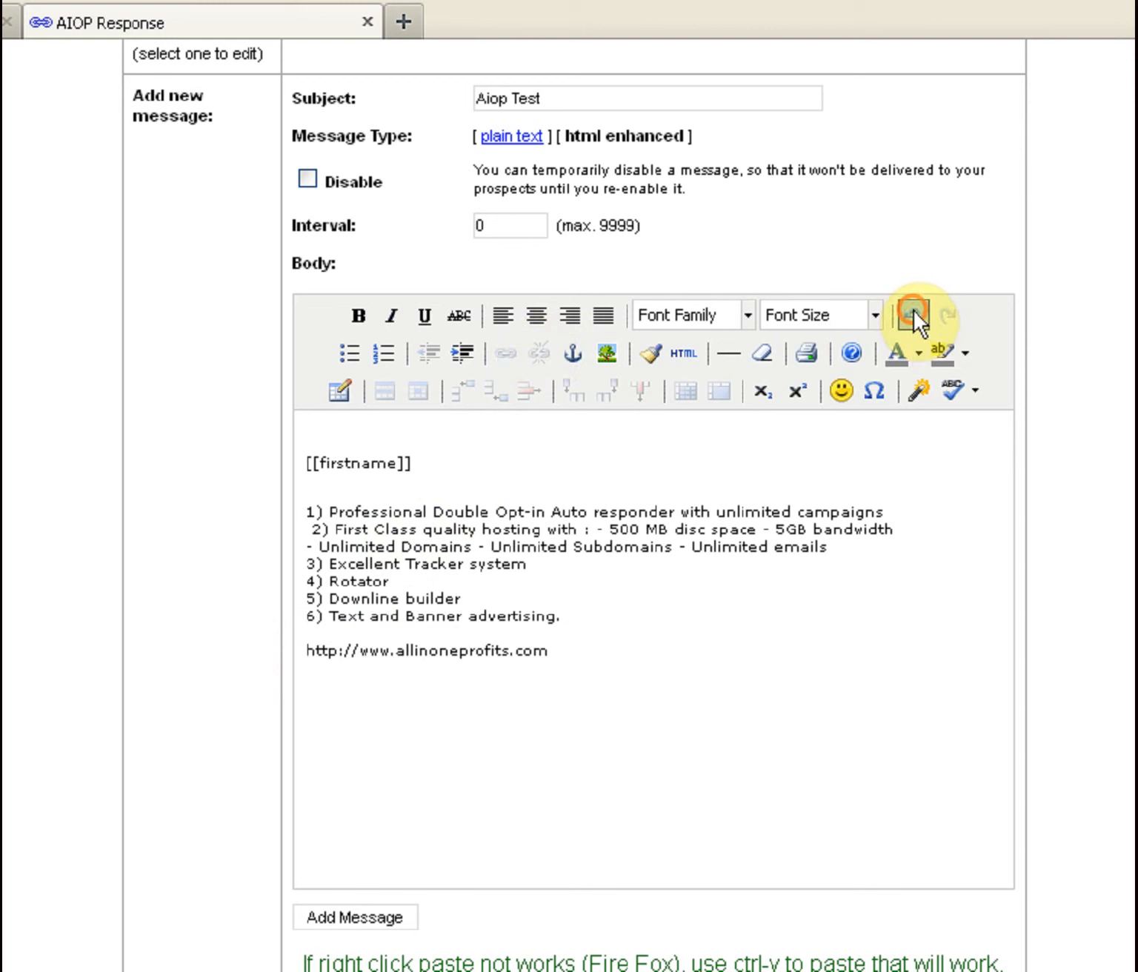
left_click(696, 670)
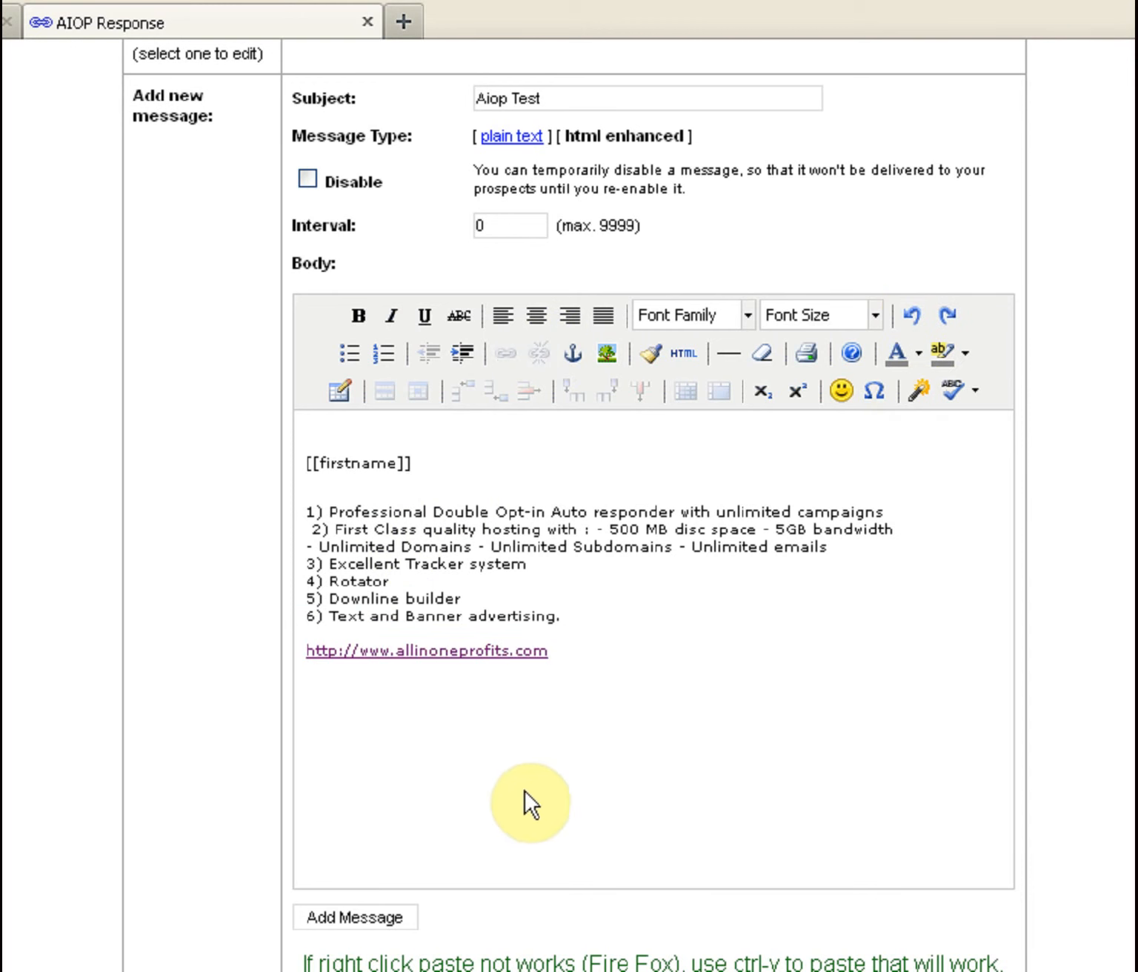
- Turn the message's Disable option on and off again, leaving the message enabled
scroll(689, 701, "up", 5)
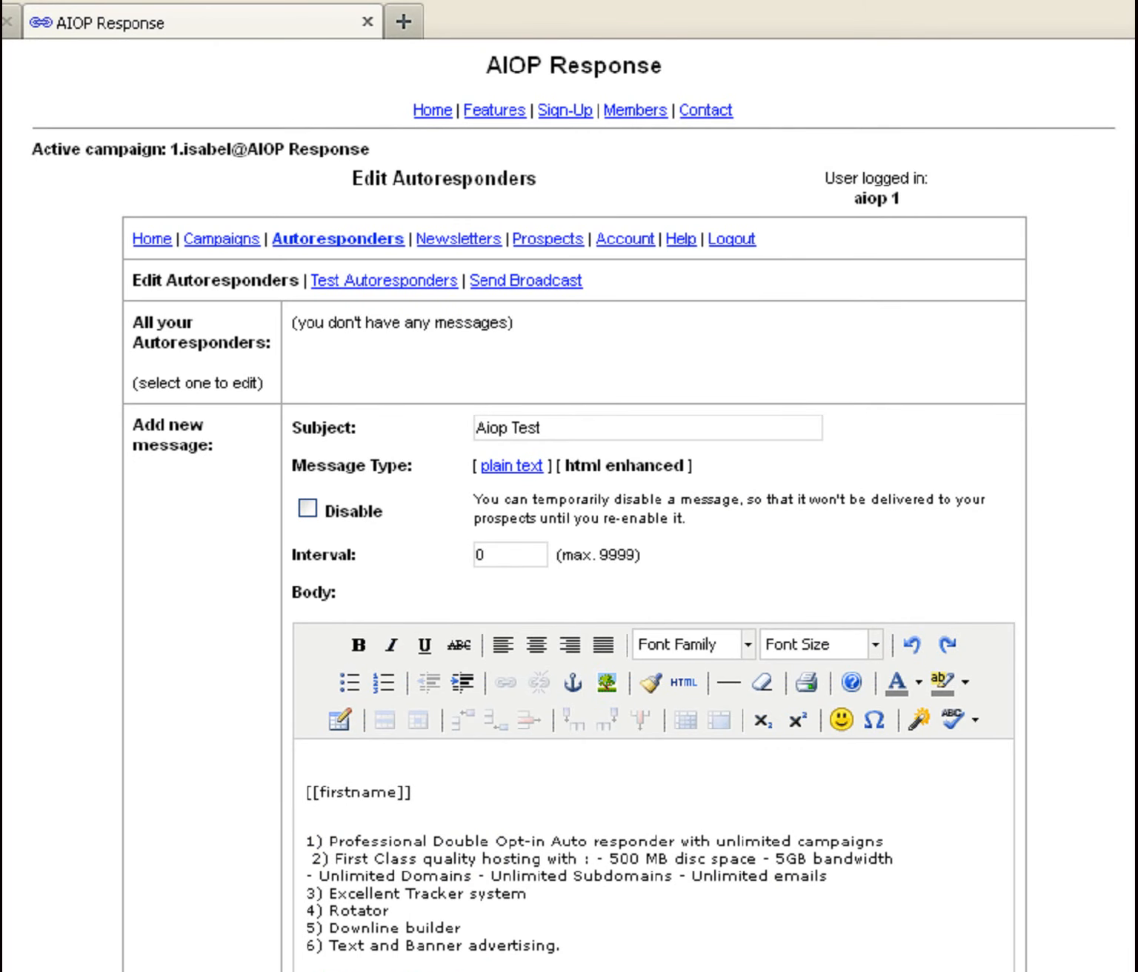
left_click(310, 508)
left_click(309, 507)
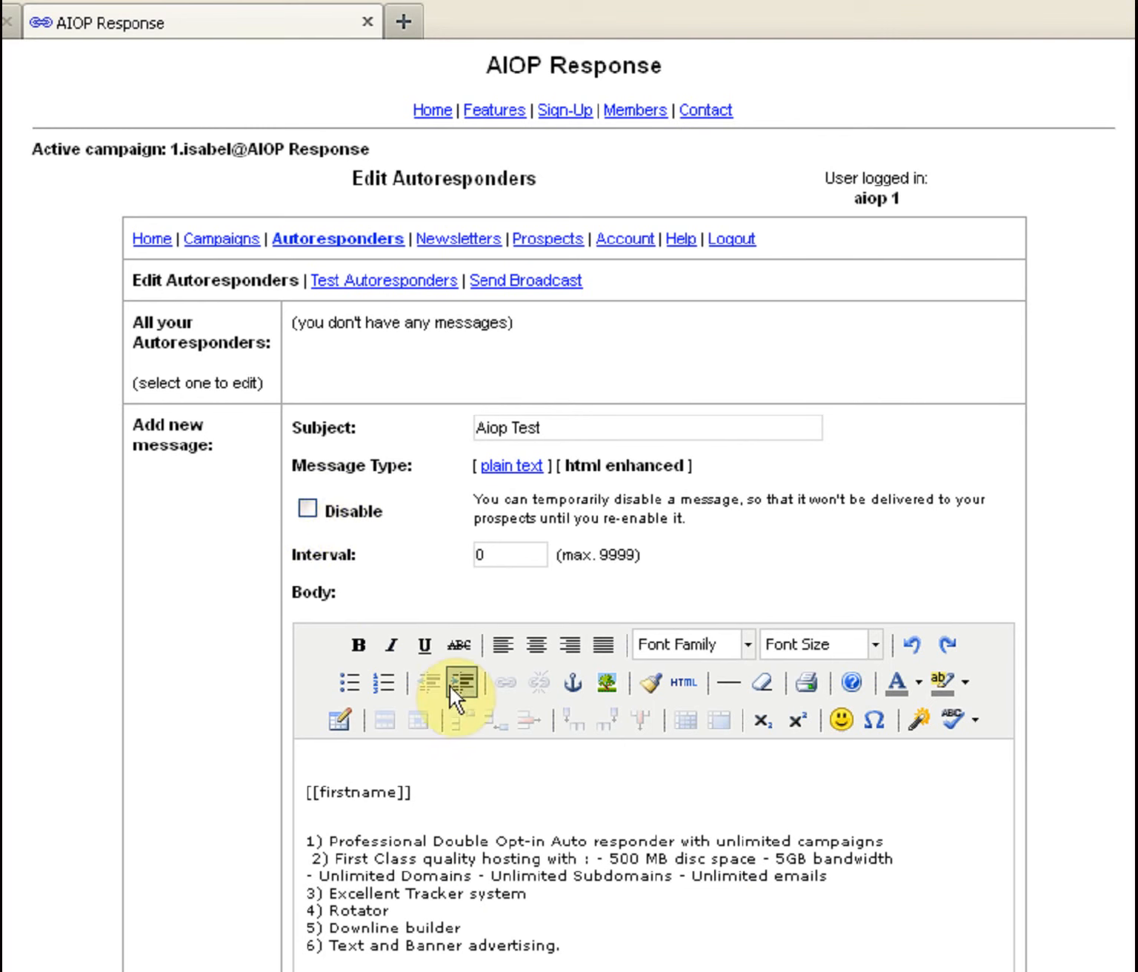
left_click(311, 508)
left_click(307, 508)
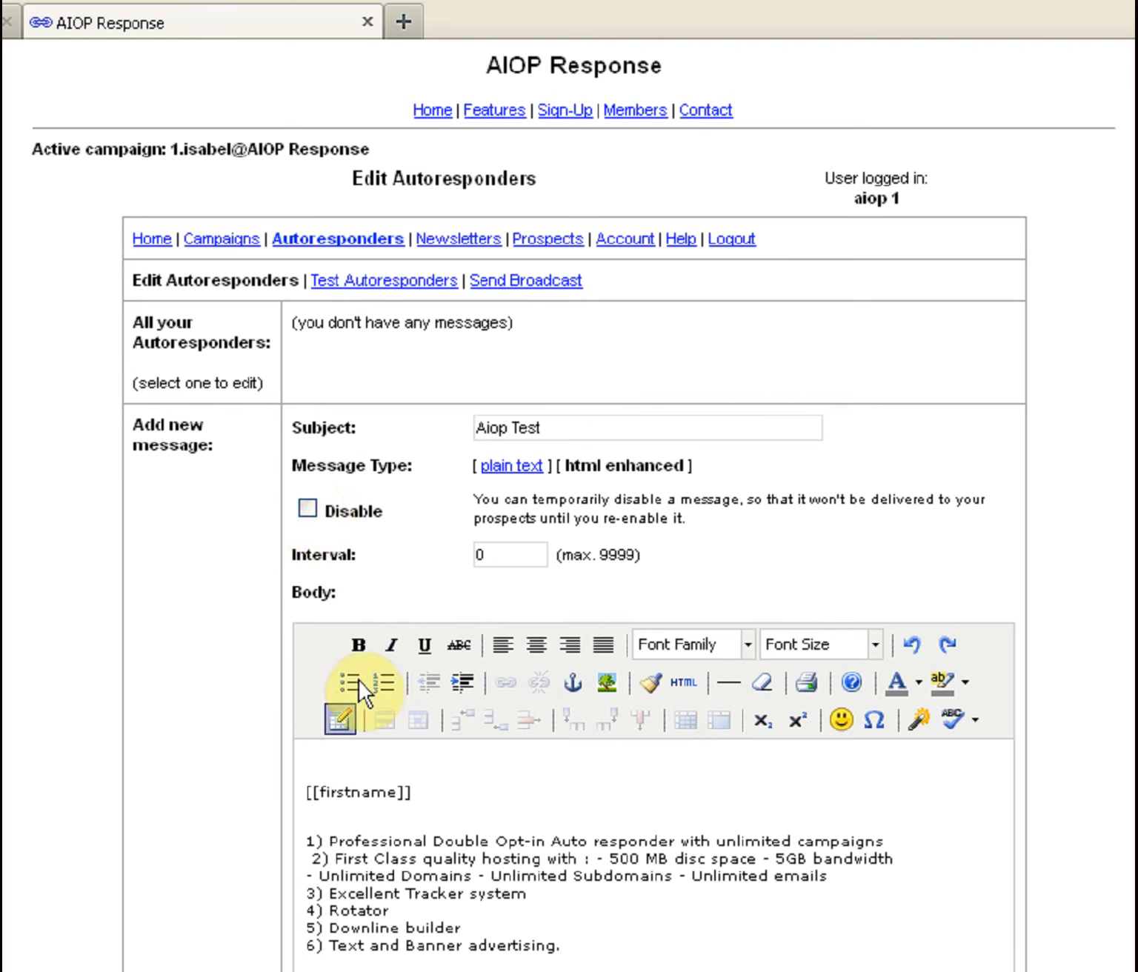
- Add the Aiop Test message to the campaign with its interval kept at 0
left_click_drag(522, 552, 439, 541)
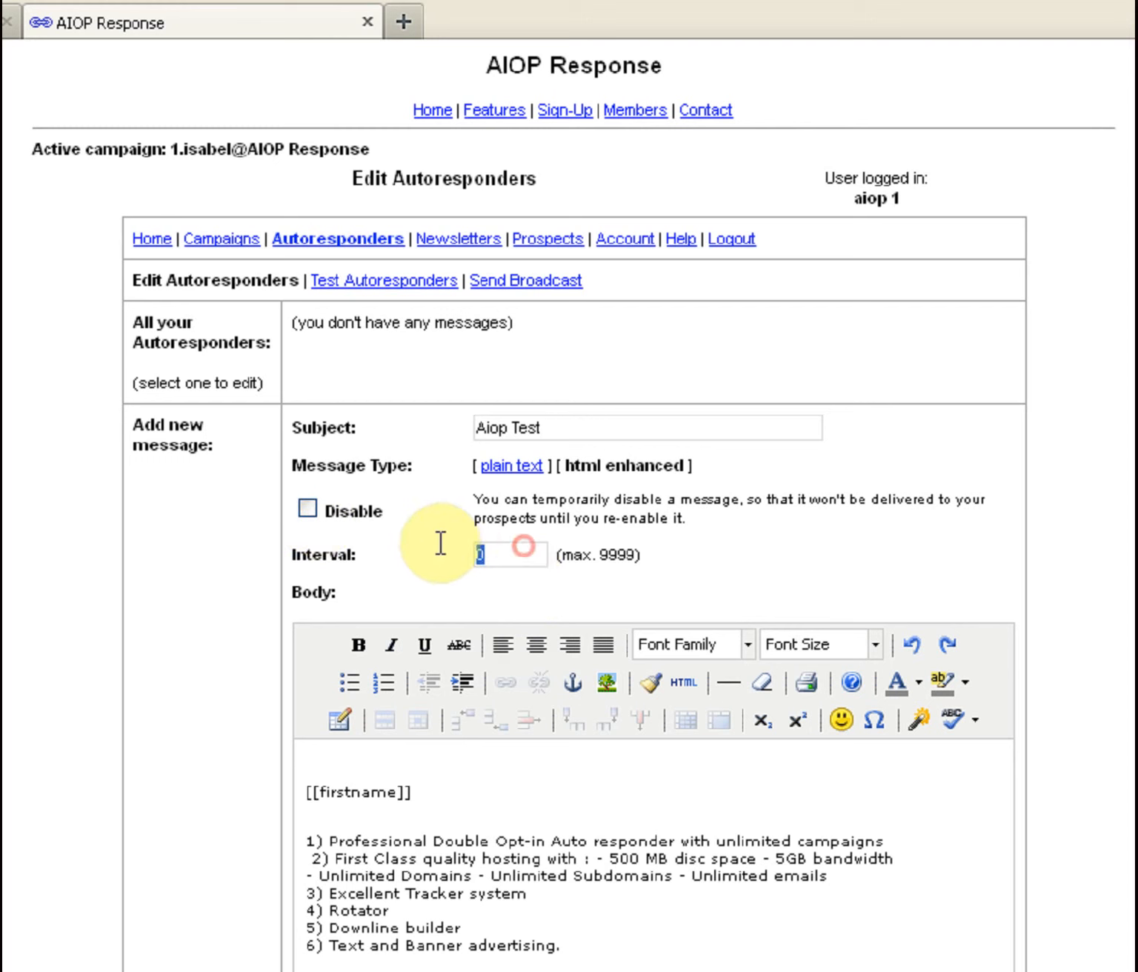
left_click(515, 557)
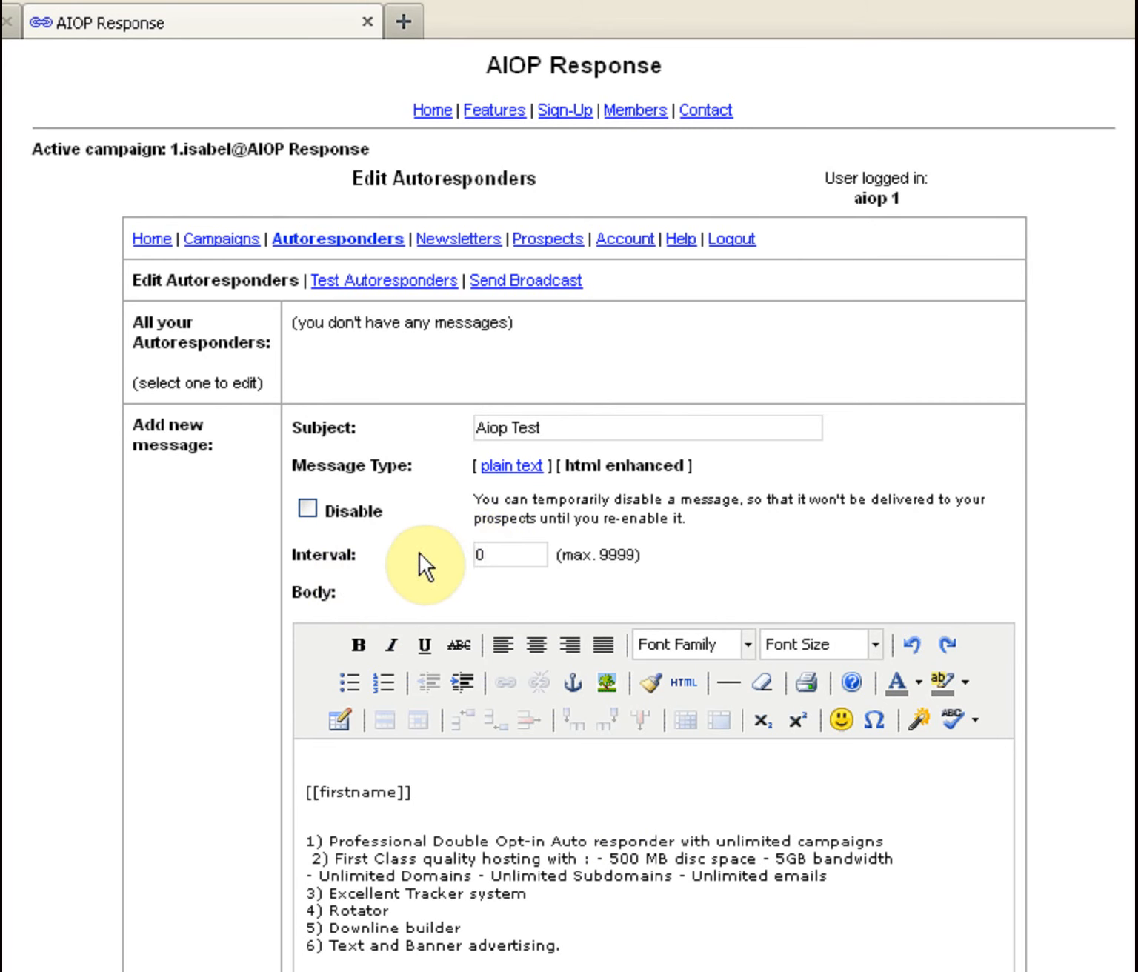
scroll(419, 553, "down", 10)
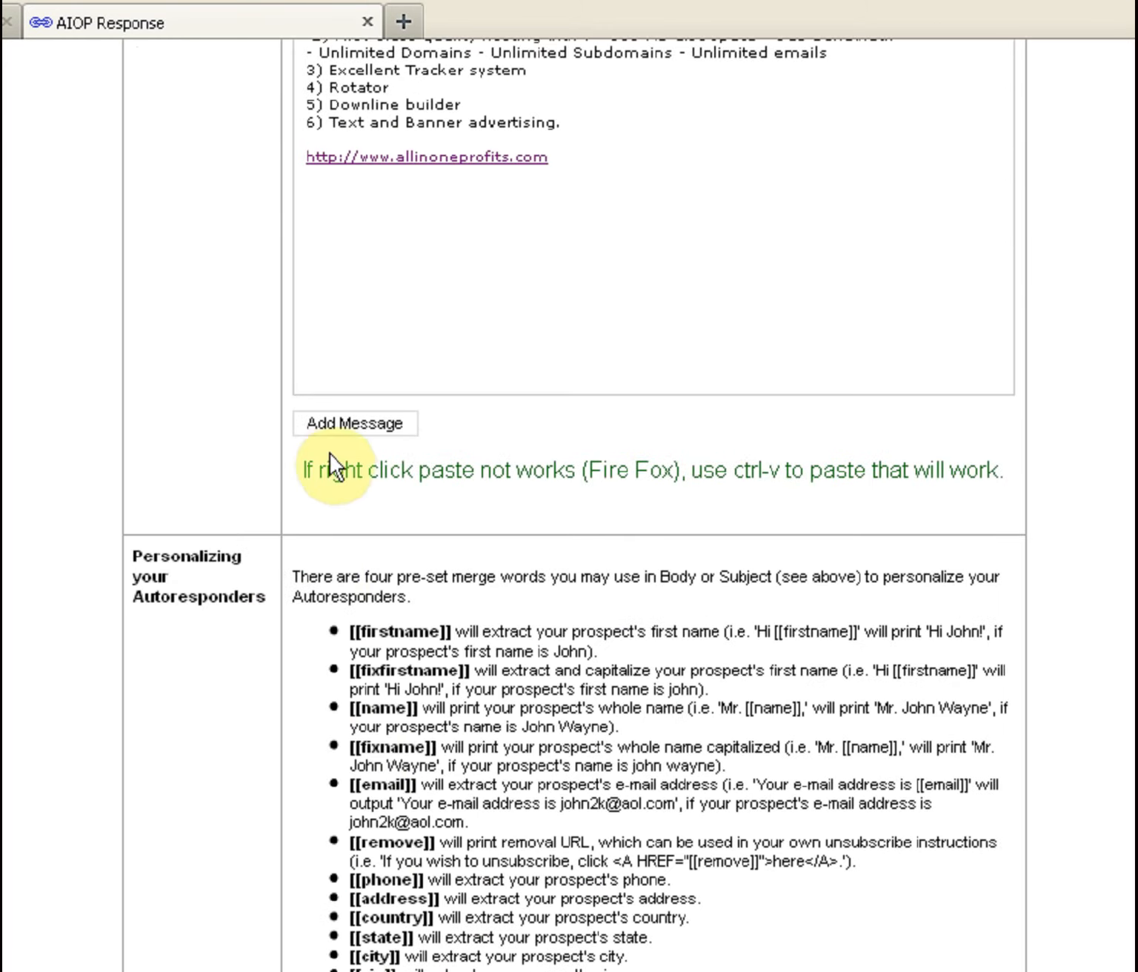
left_click(334, 423)
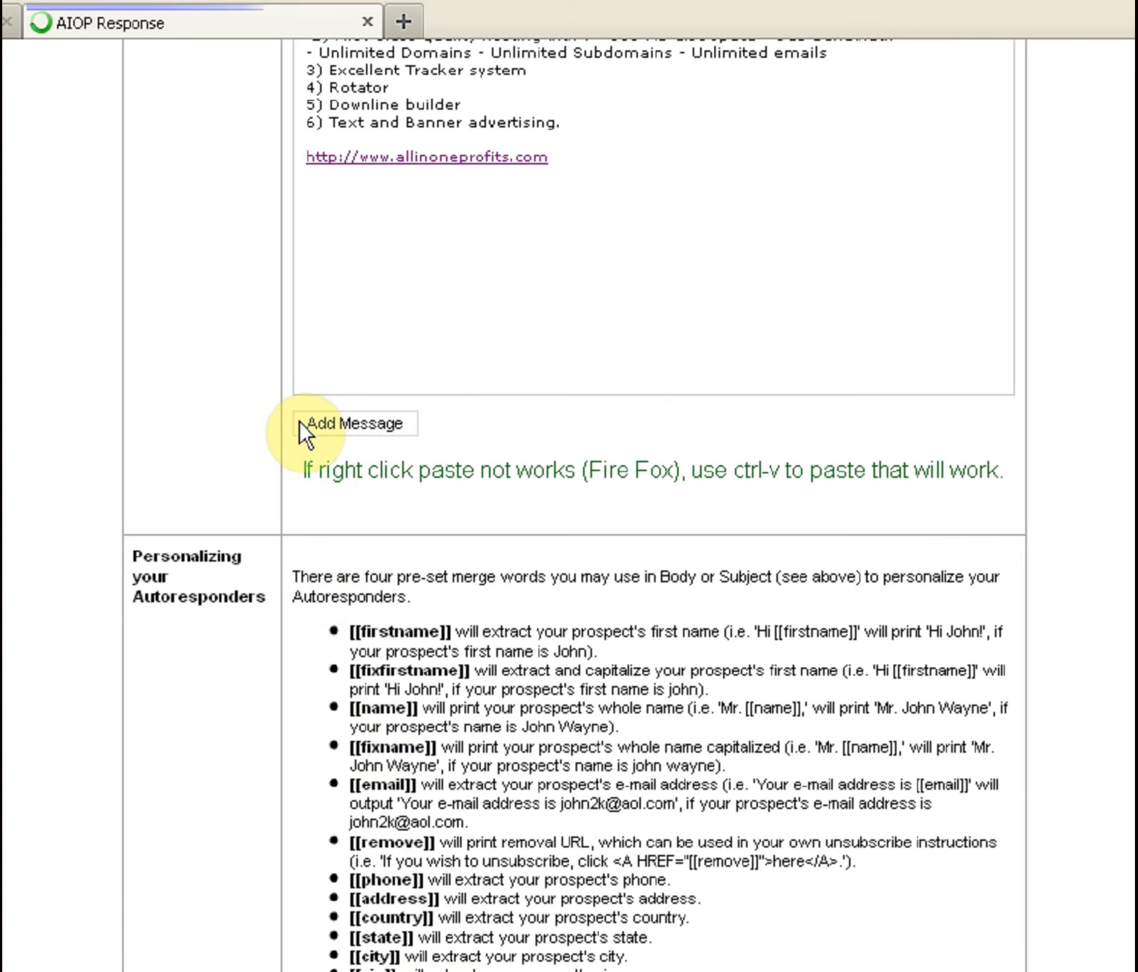
left_click_drag(539, 326, 401, 326)
left_click(575, 326)
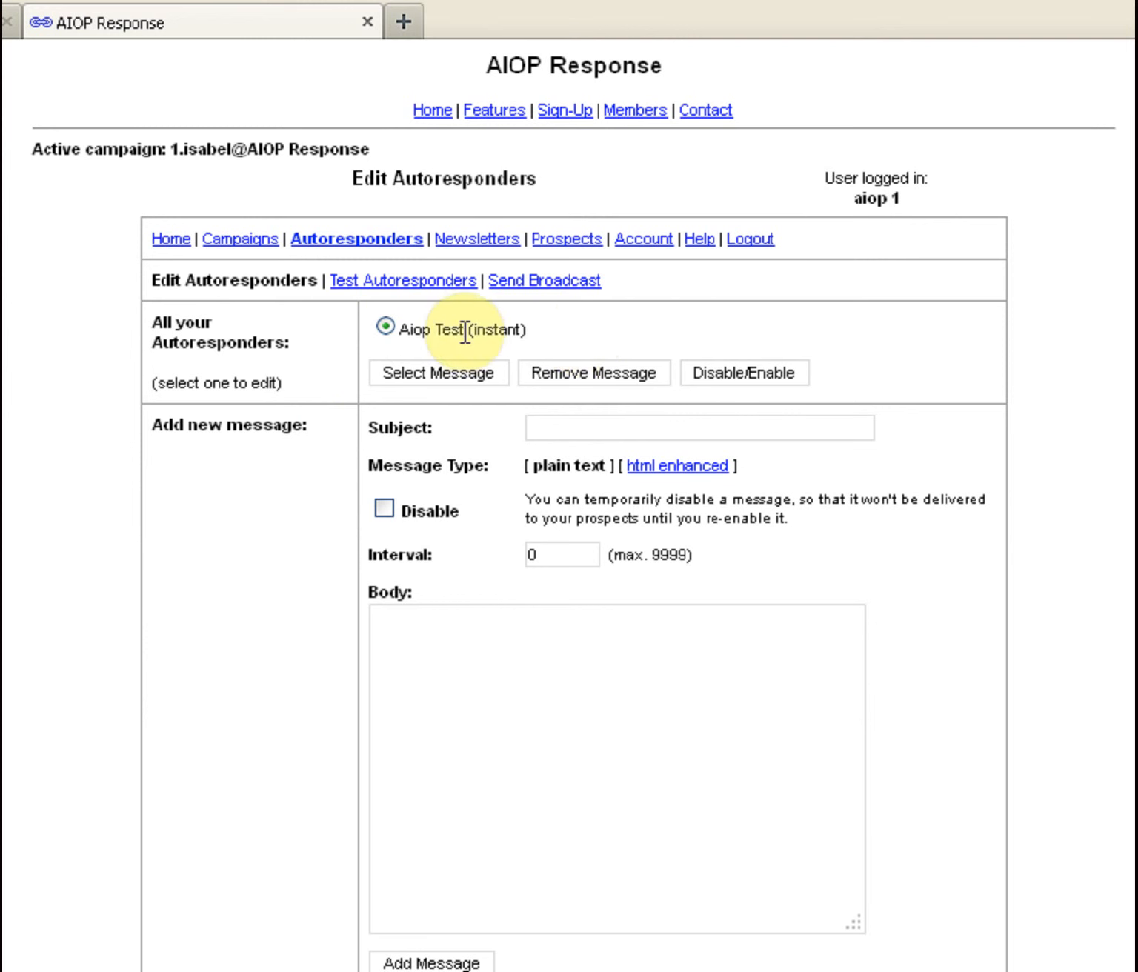
left_click_drag(469, 330, 528, 328)
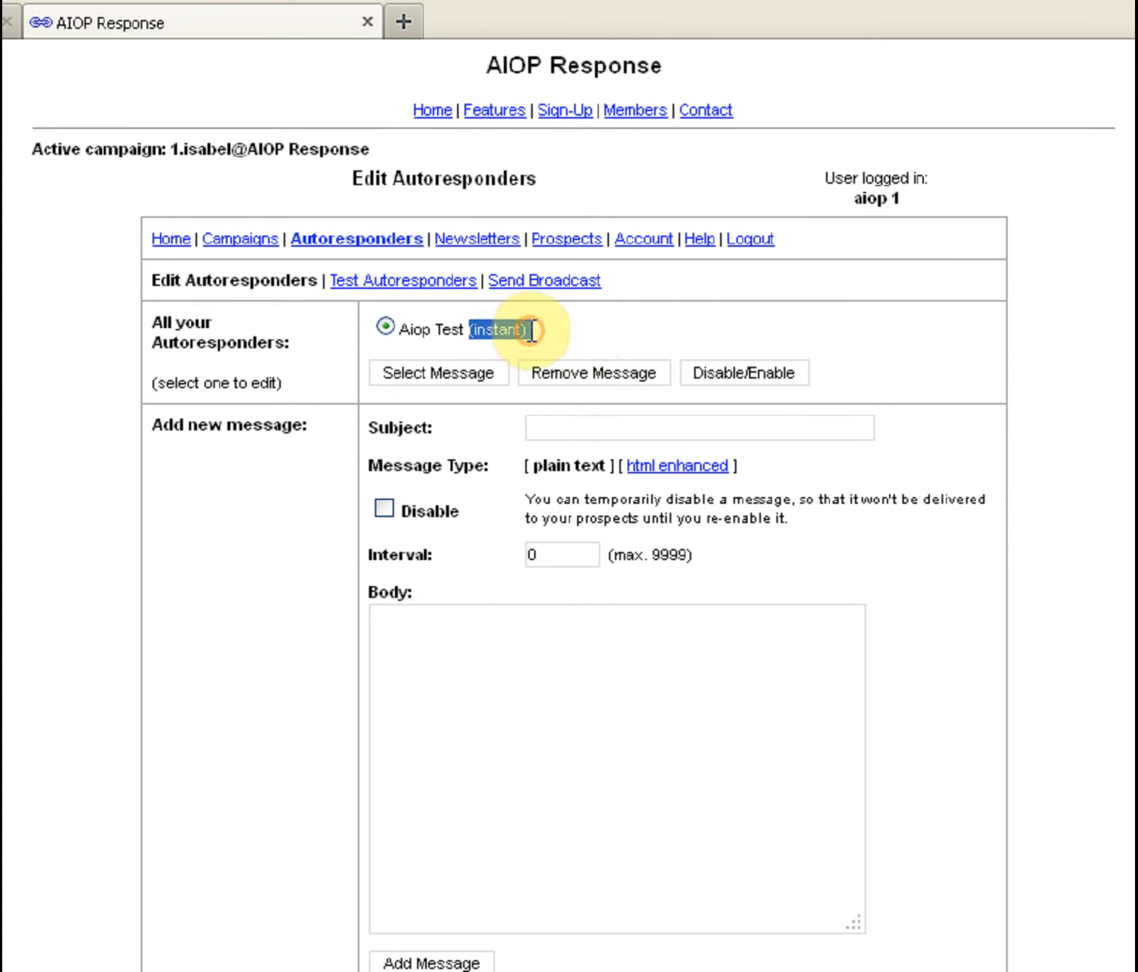
left_click(573, 335)
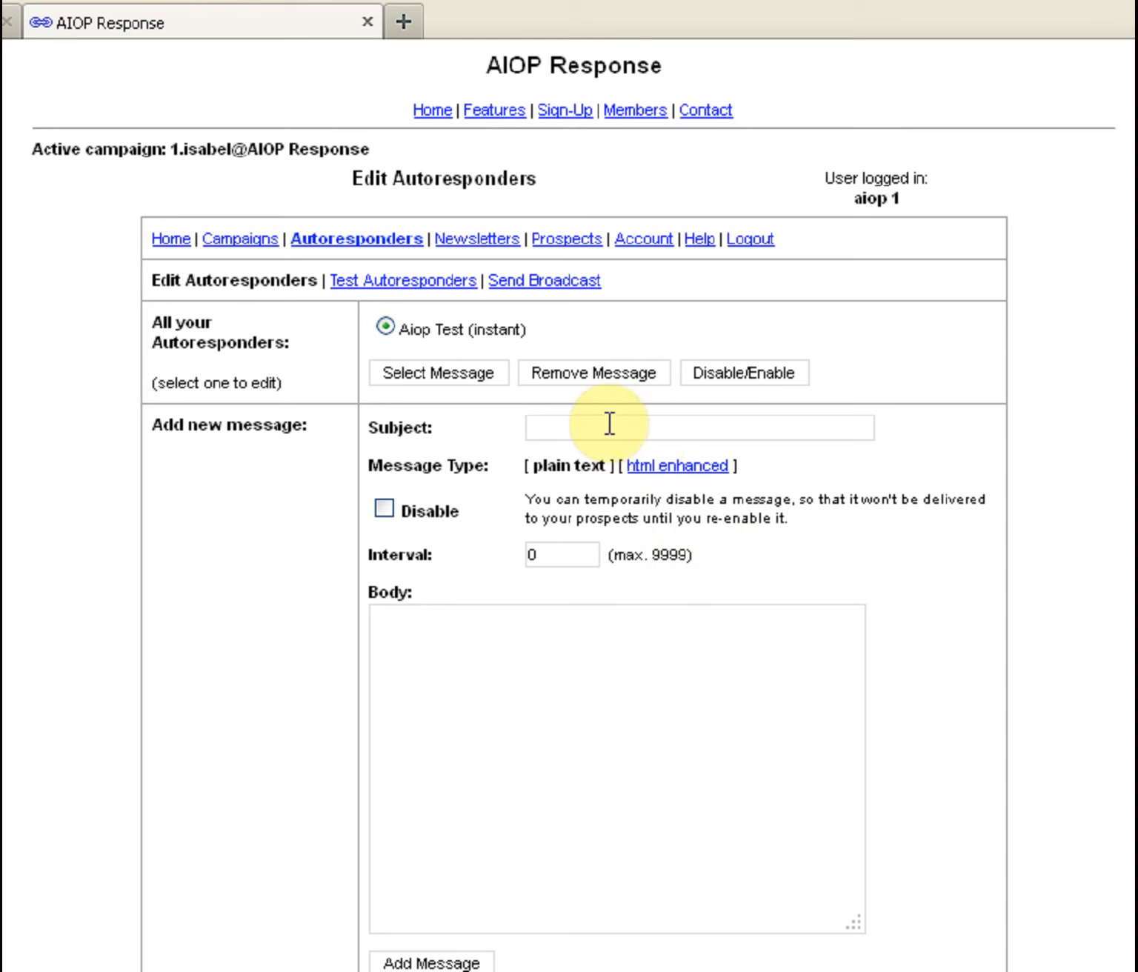
- Start a new HTML-enhanced autoresponder message with the subject "Aiop Test2"
left_click(587, 425)
left_click(572, 421)
left_click(503, 712)
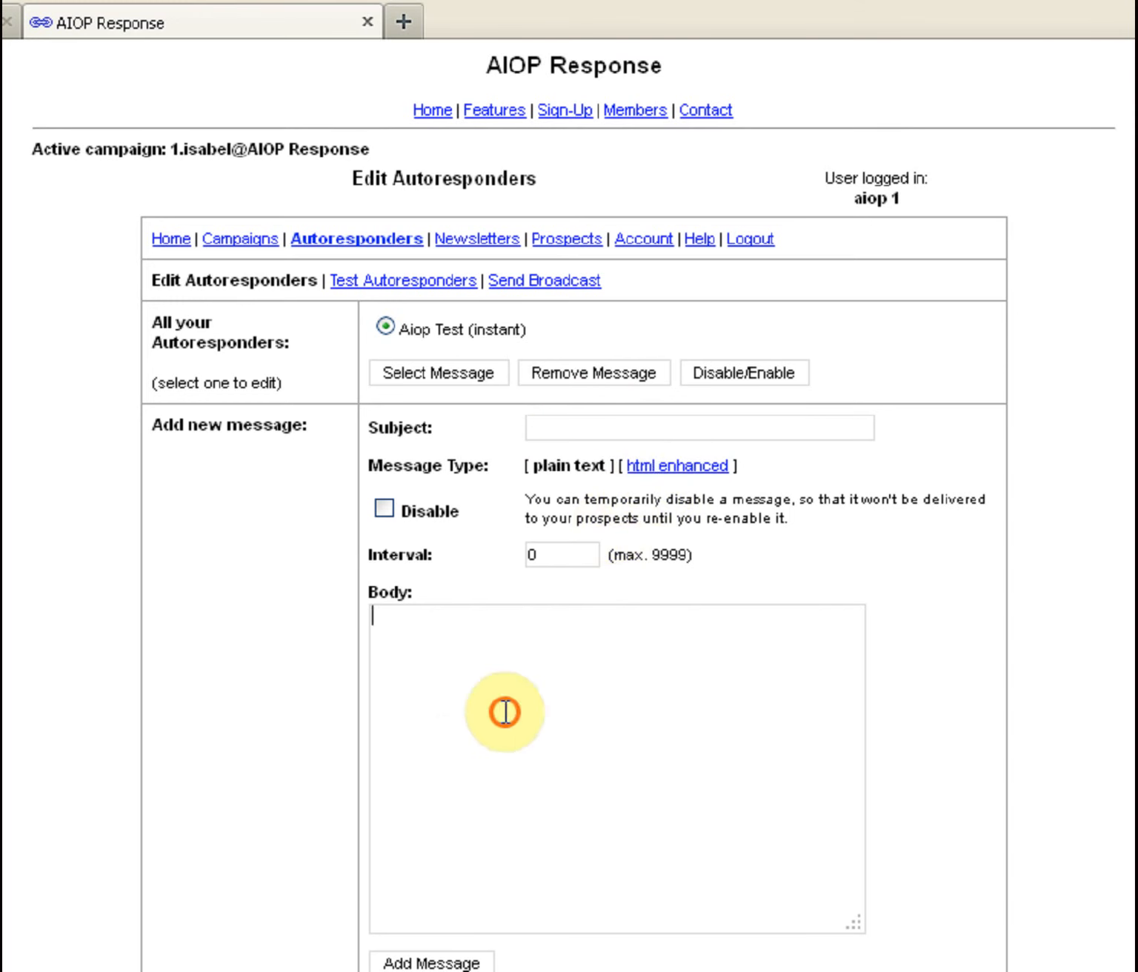
left_click(650, 480)
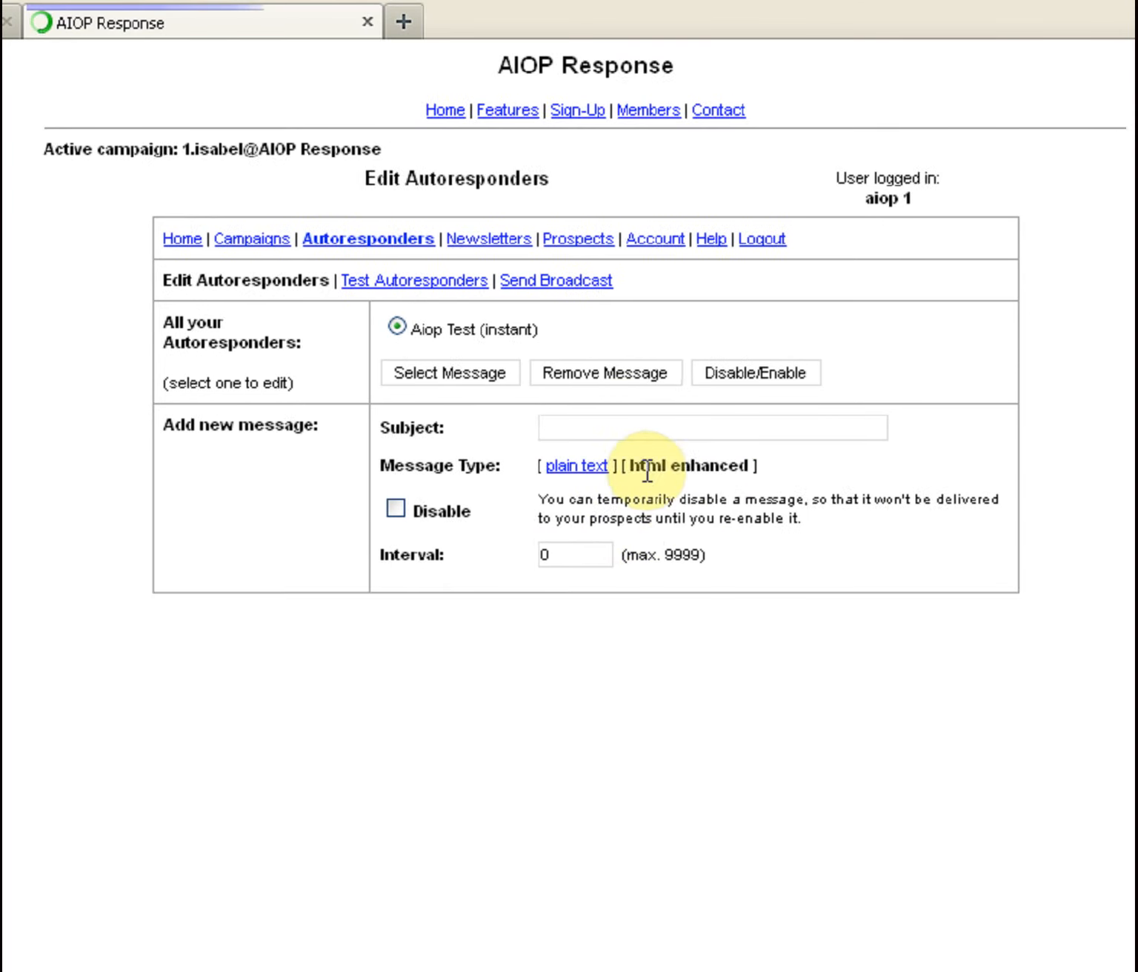
left_click(521, 426)
left_click(521, 426)
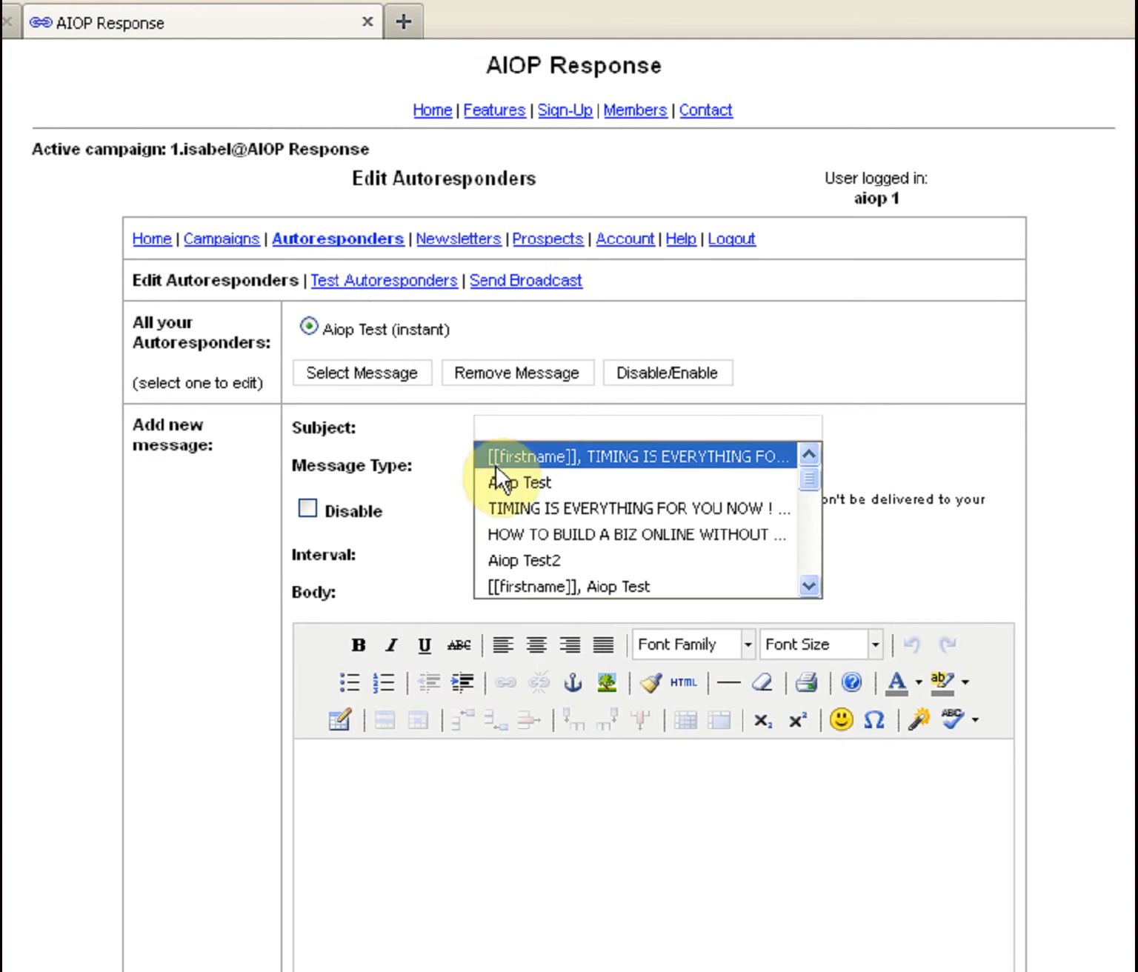
left_click(494, 479)
type("2")
left_click(661, 455)
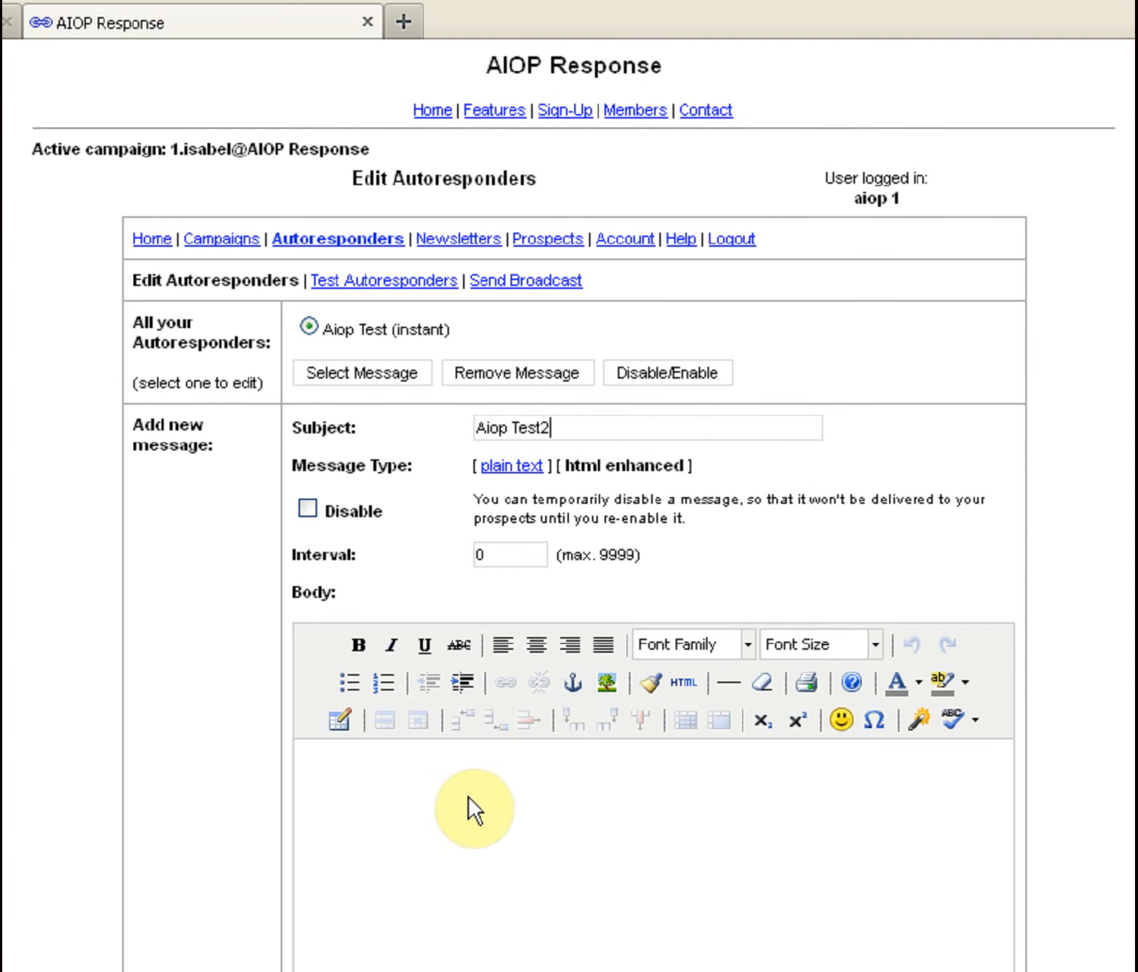
- Insert the [[firstname]] merge word at the start of the new message's body
left_click(388, 813)
type("[[firstname]]")
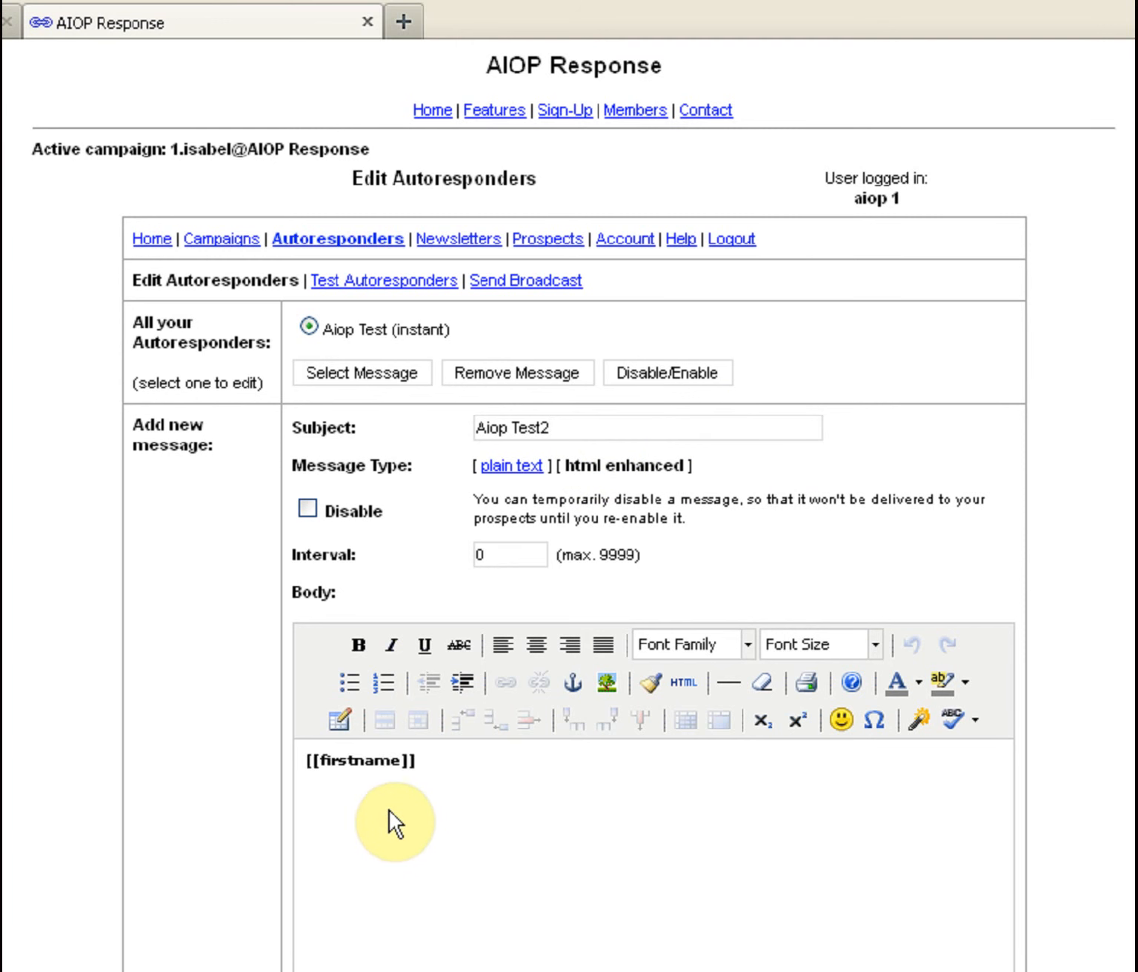
left_click(448, 778)
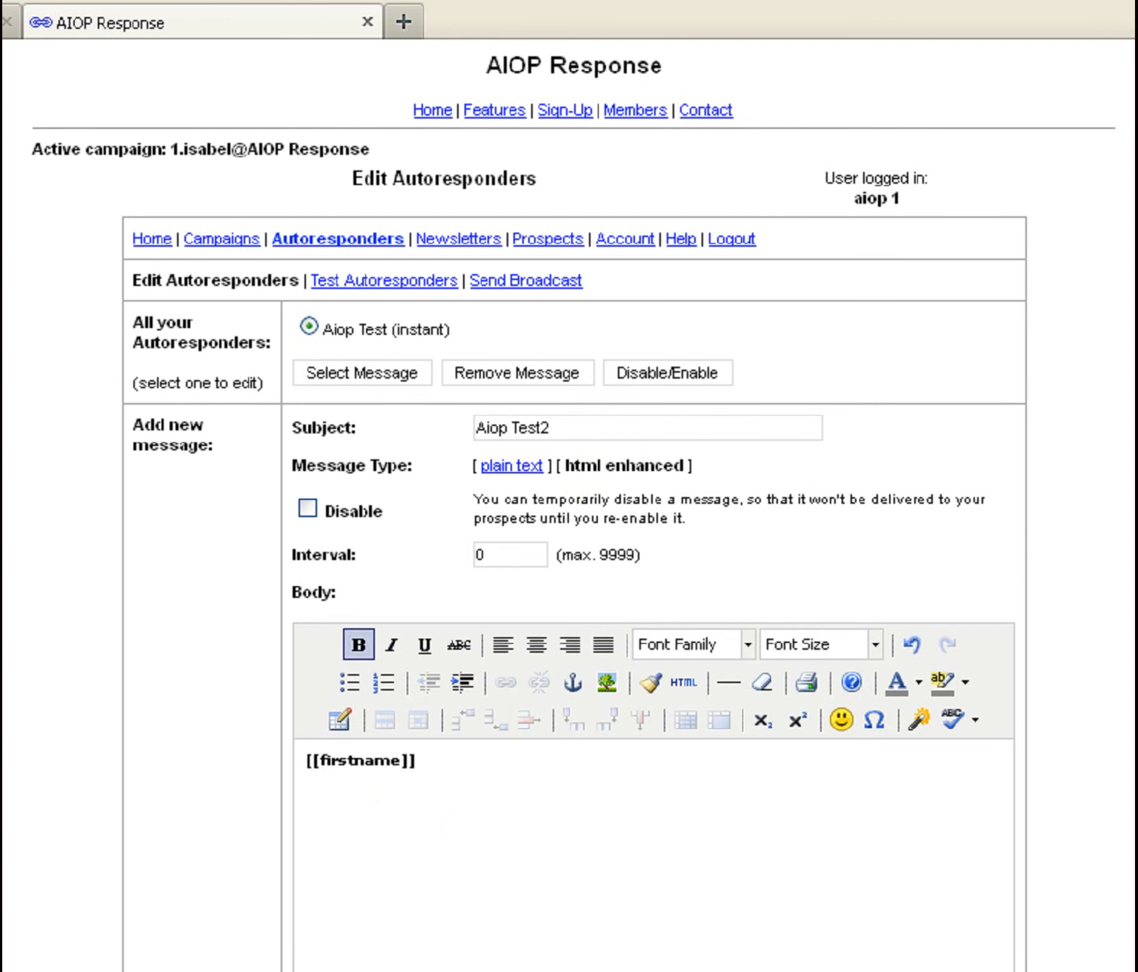
- Copy the prepared six-point feature list with its web address from the other window and paste it below the [[firstname]] merge word
key("alt+Tab")
right_click(286, 846)
left_click(320, 910)
left_click(6, 926)
left_click(358, 836)
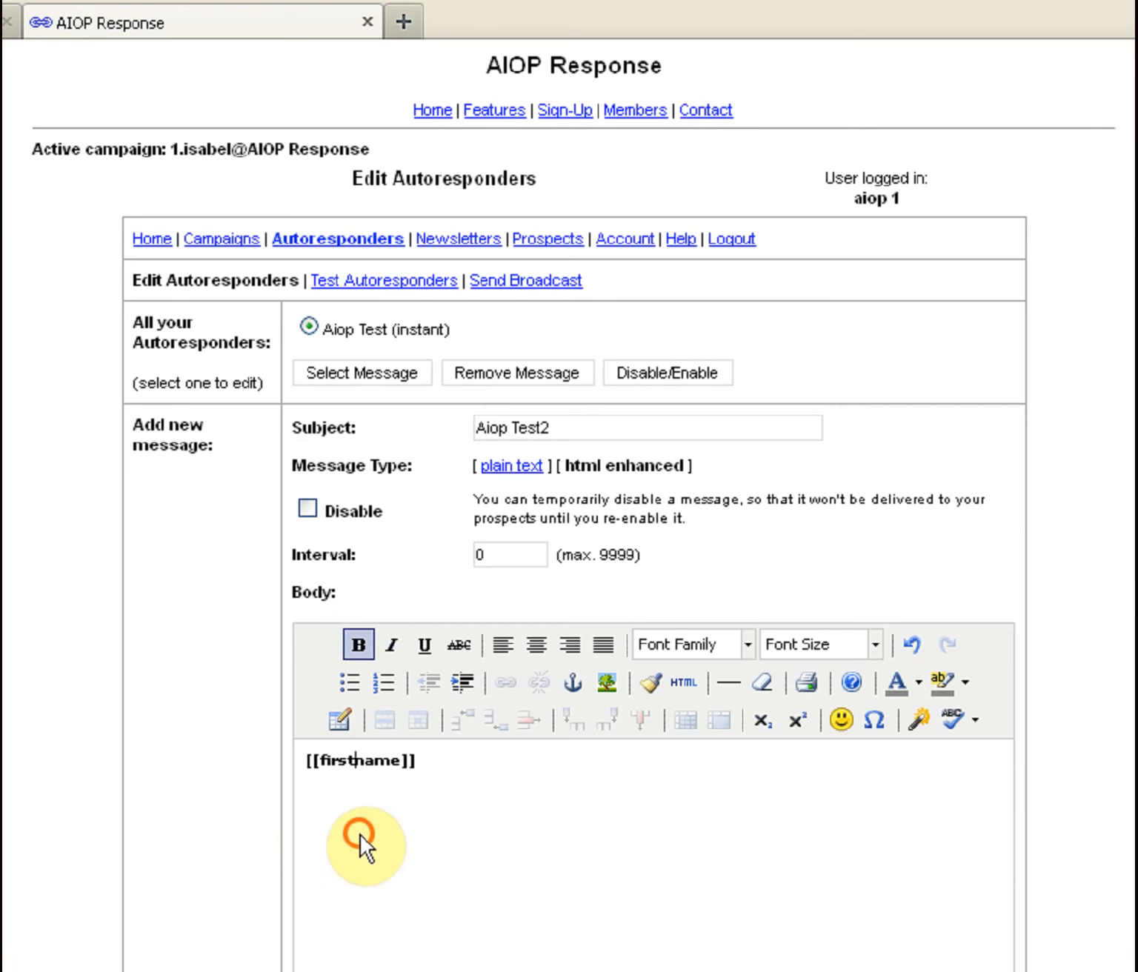
left_click(454, 770)
key("Return")
key("Return")
type("1) Professional Double Opt-in Auto responder with unlimited campaigns  2) First Class quality hosting with : - 500 MB disc space - 5GB bandwidth - Unlimited Domains - Unlimited Subdomains - Unlimited emails 3) Excellent Tracker system 4) Rotator 5) Downline builder 6) Text and Banner advertising.")
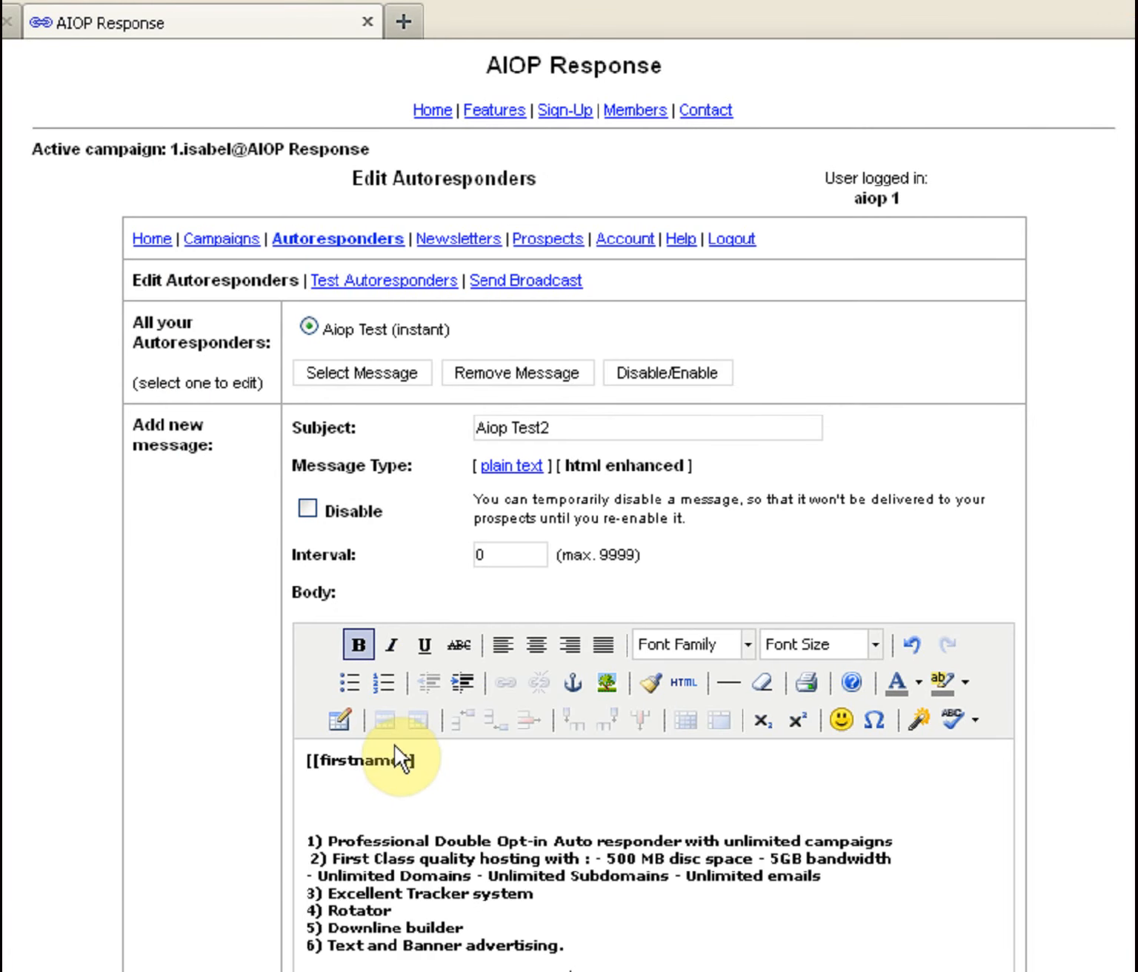
left_click_drag(573, 971, 143, 971)
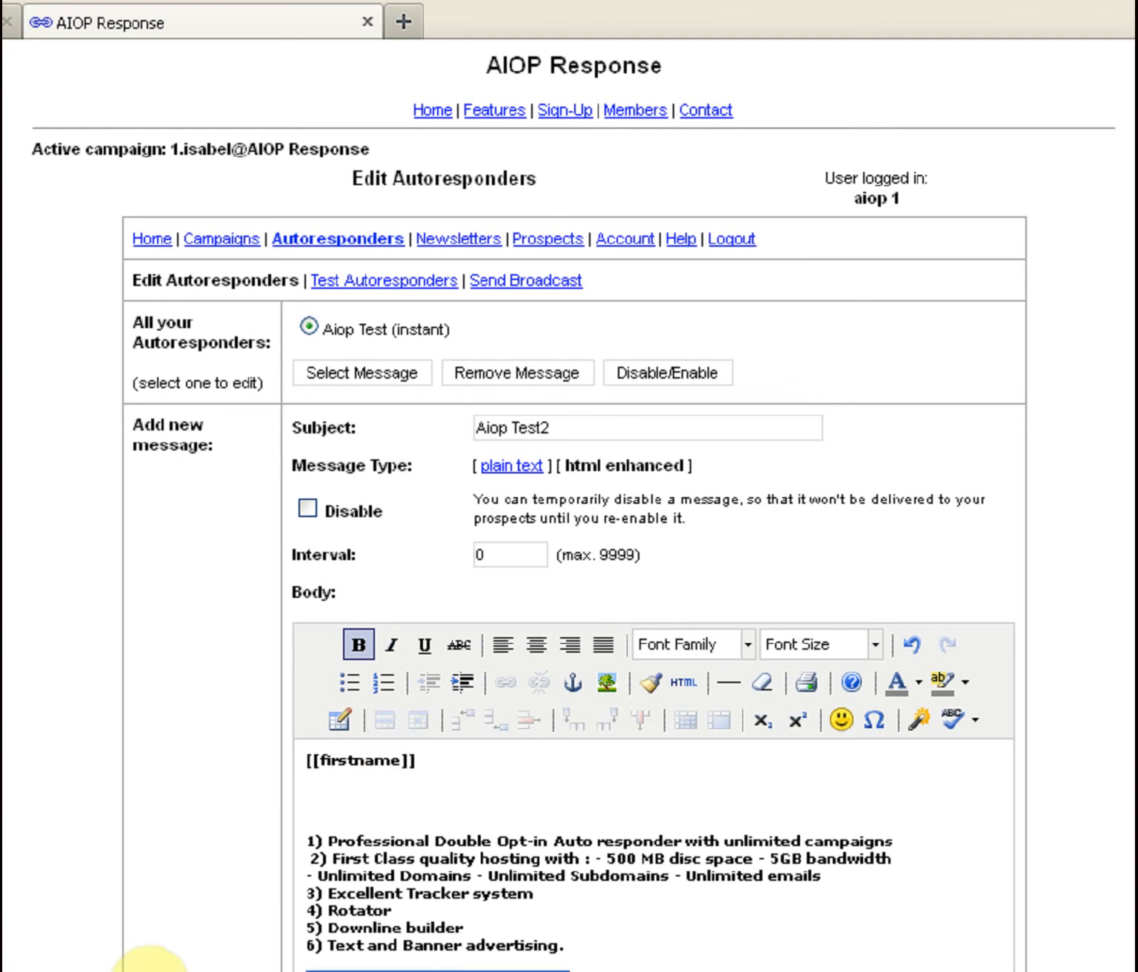
left_click(509, 681)
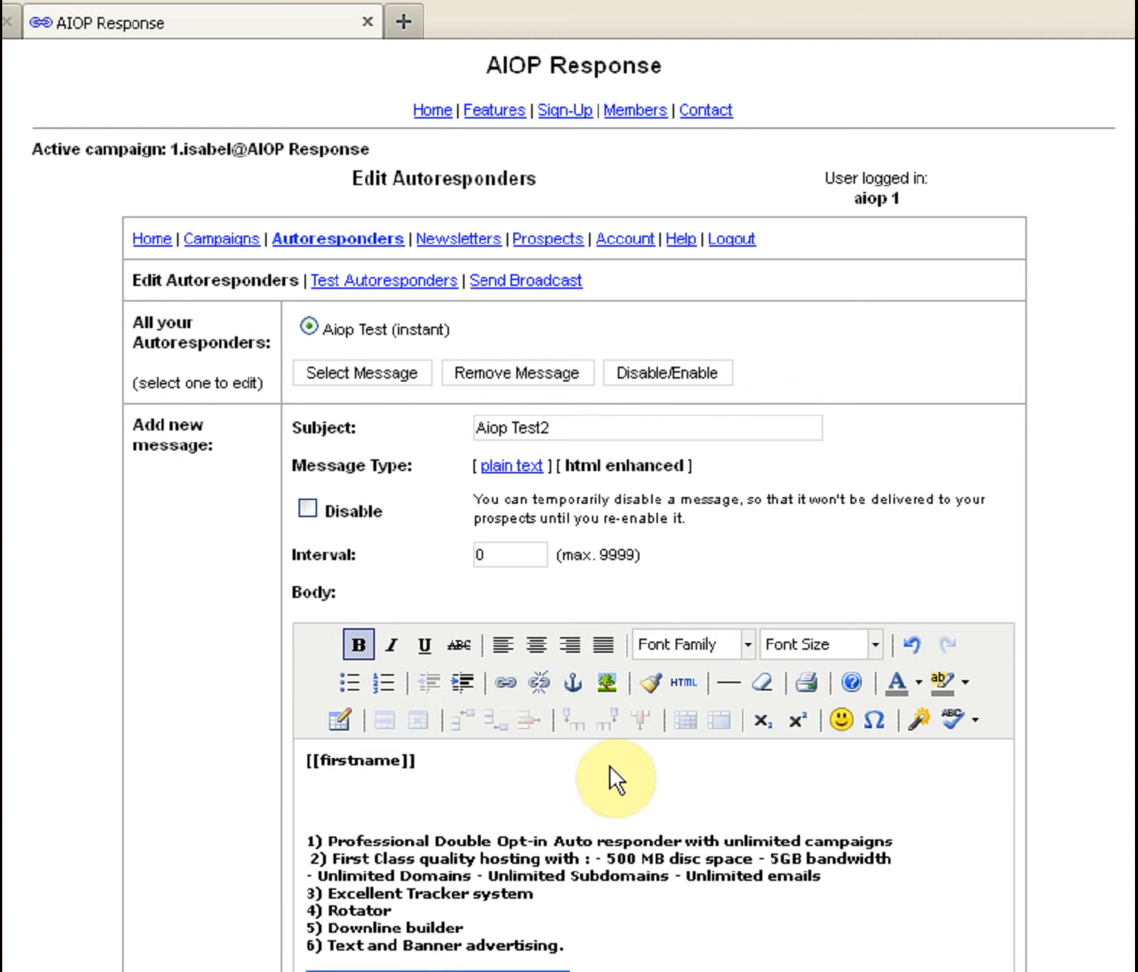
double_click(567, 602)
left_click(564, 626)
left_click(470, 807)
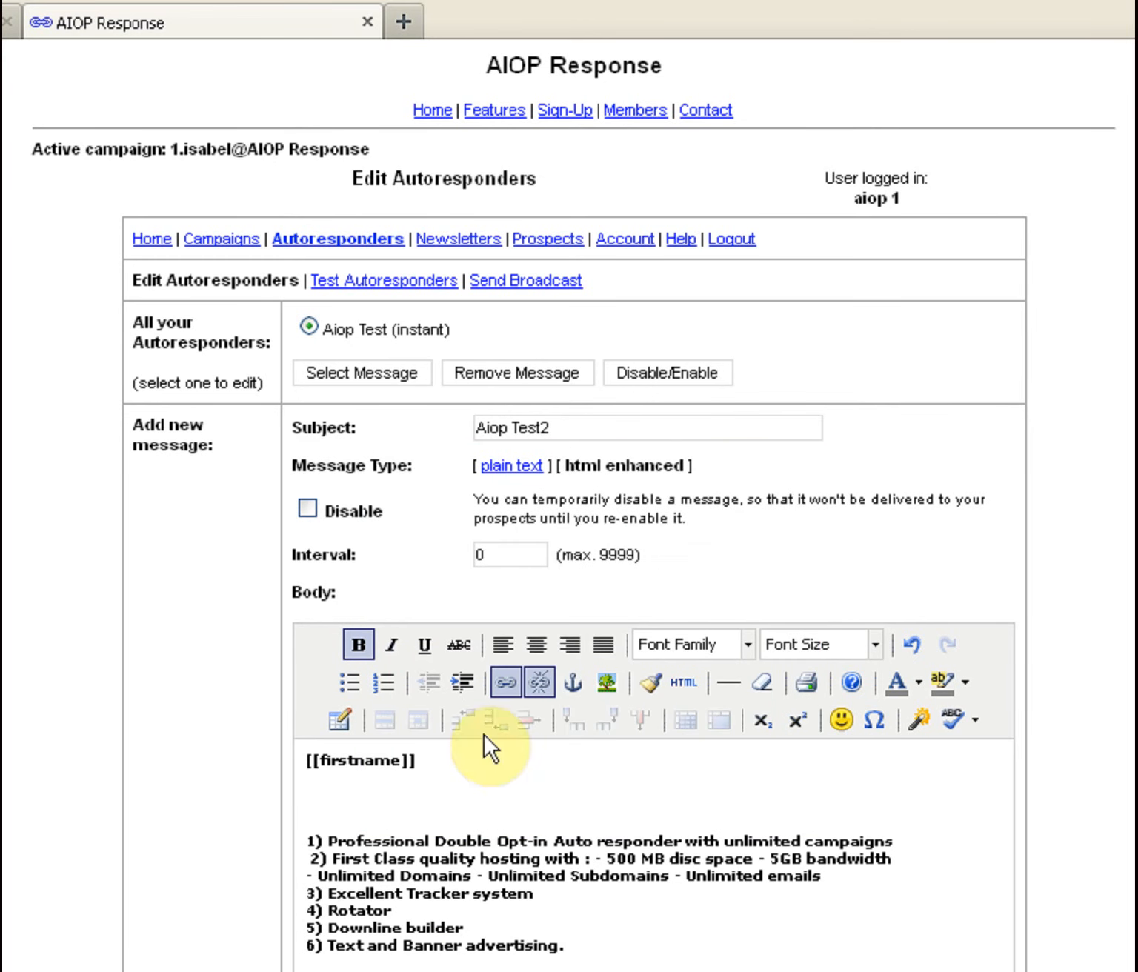
- Set the Aiop Test2 message's interval to 2 and add the message to the campaign
left_click_drag(501, 555, 463, 552)
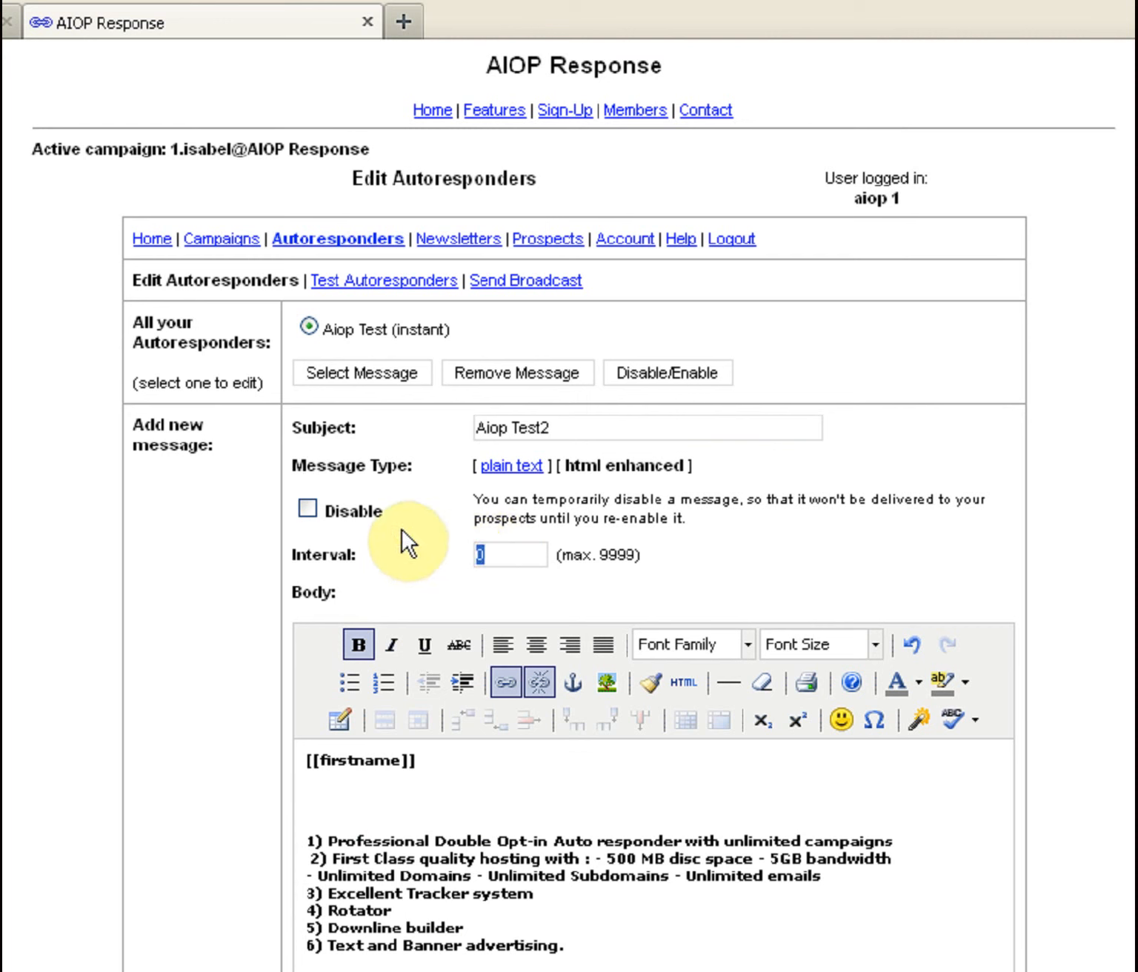
type("2")
left_click(406, 570)
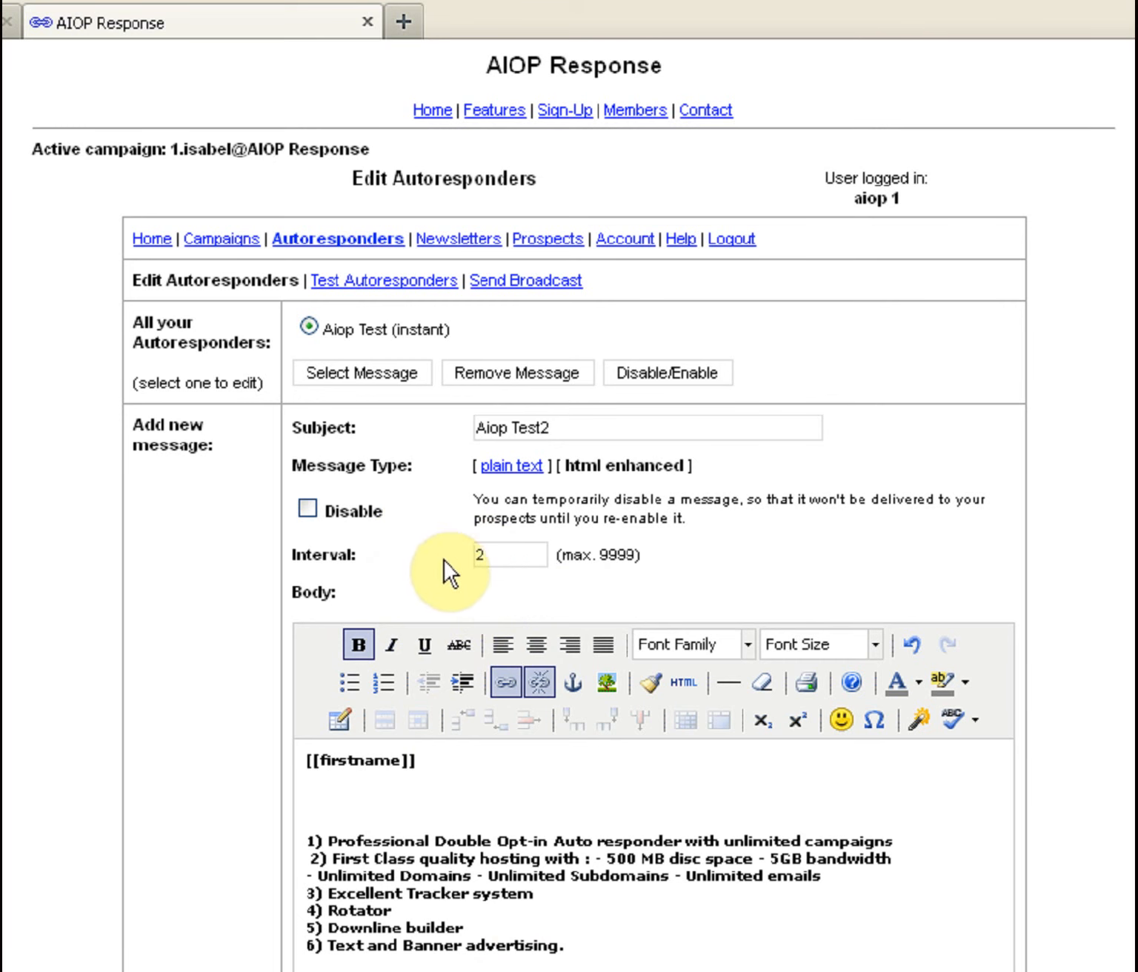
scroll(444, 560, "down", 3)
scroll(569, 563, "down", 3)
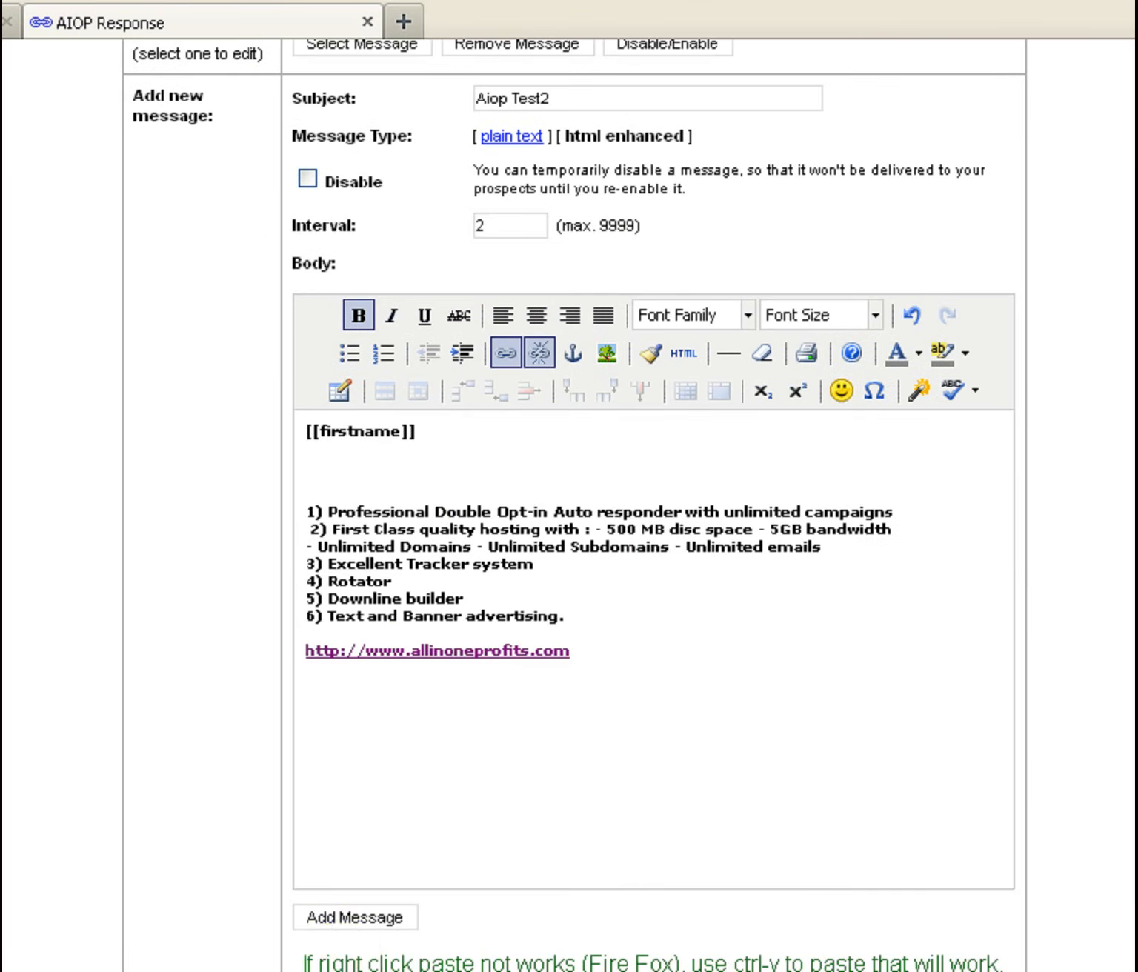
left_click(345, 918)
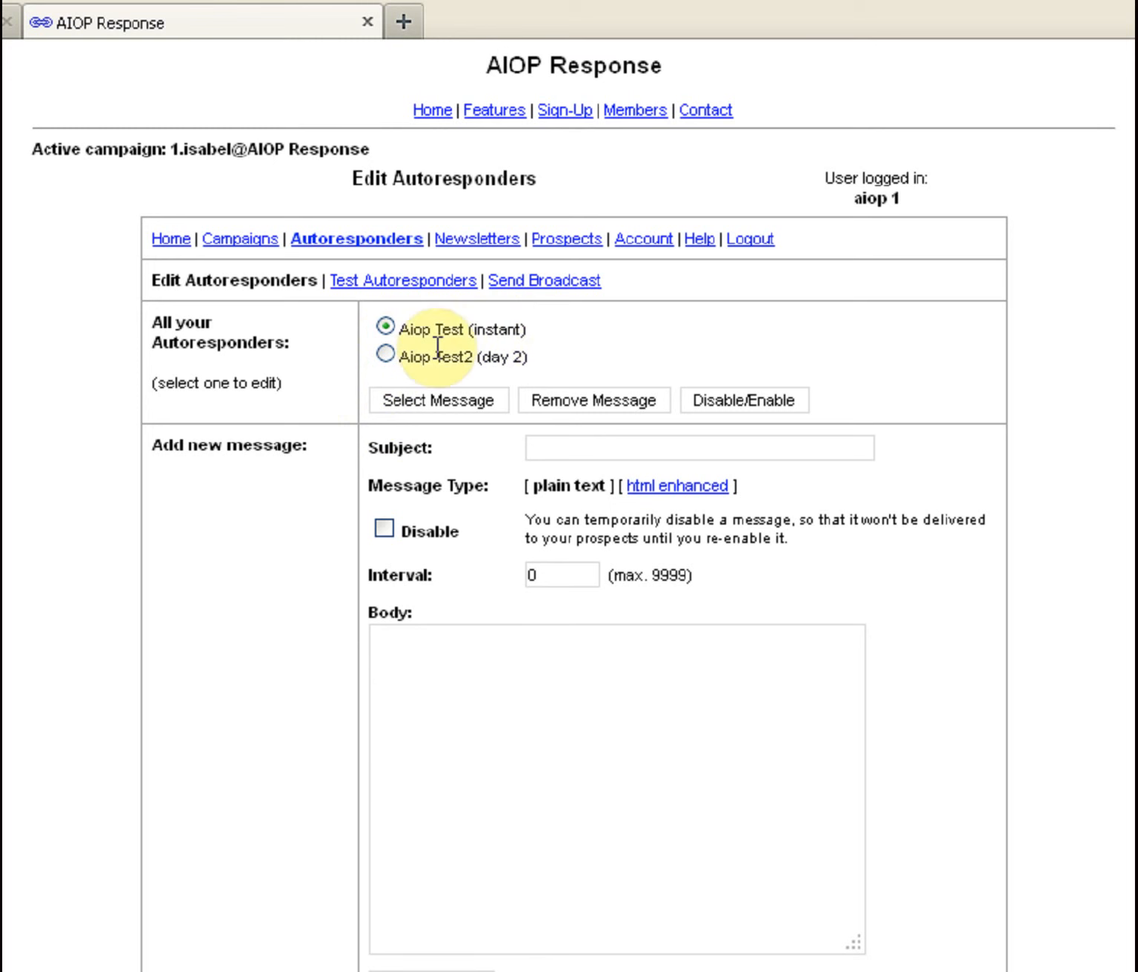
- Start an HTML-enhanced message with the subject "Aiop Test3" and paste the six-point feature list with its web address into the body
left_click(531, 443)
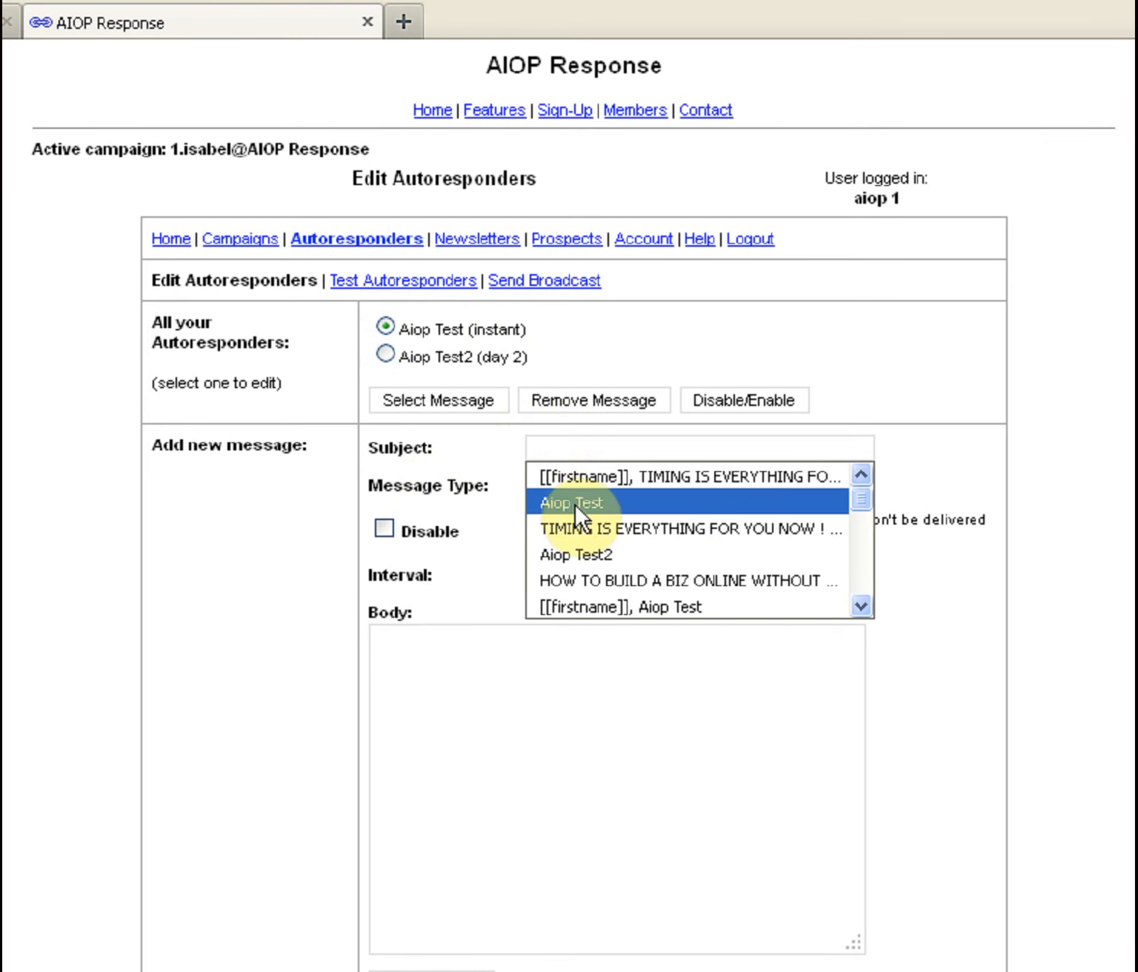
left_click(731, 503)
left_click(682, 485)
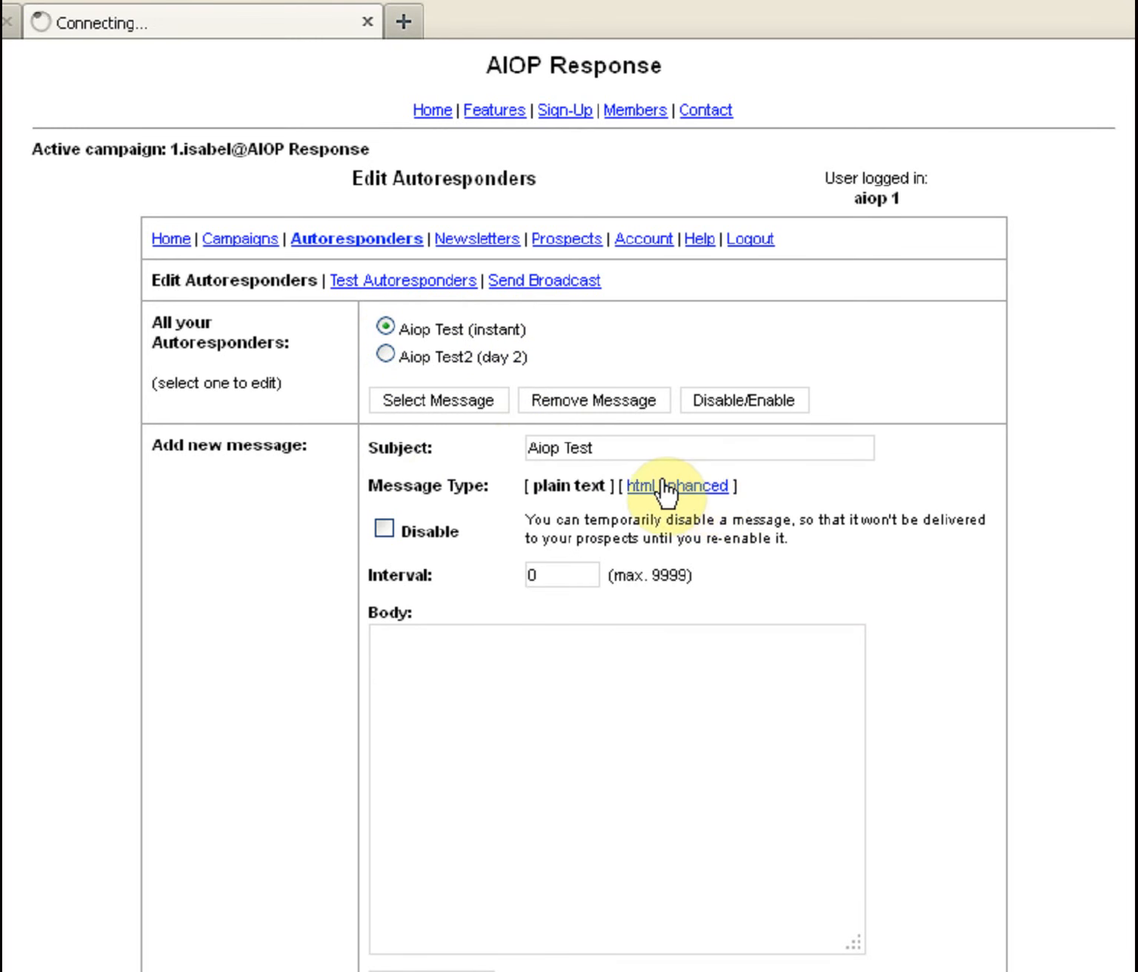
left_click(541, 450)
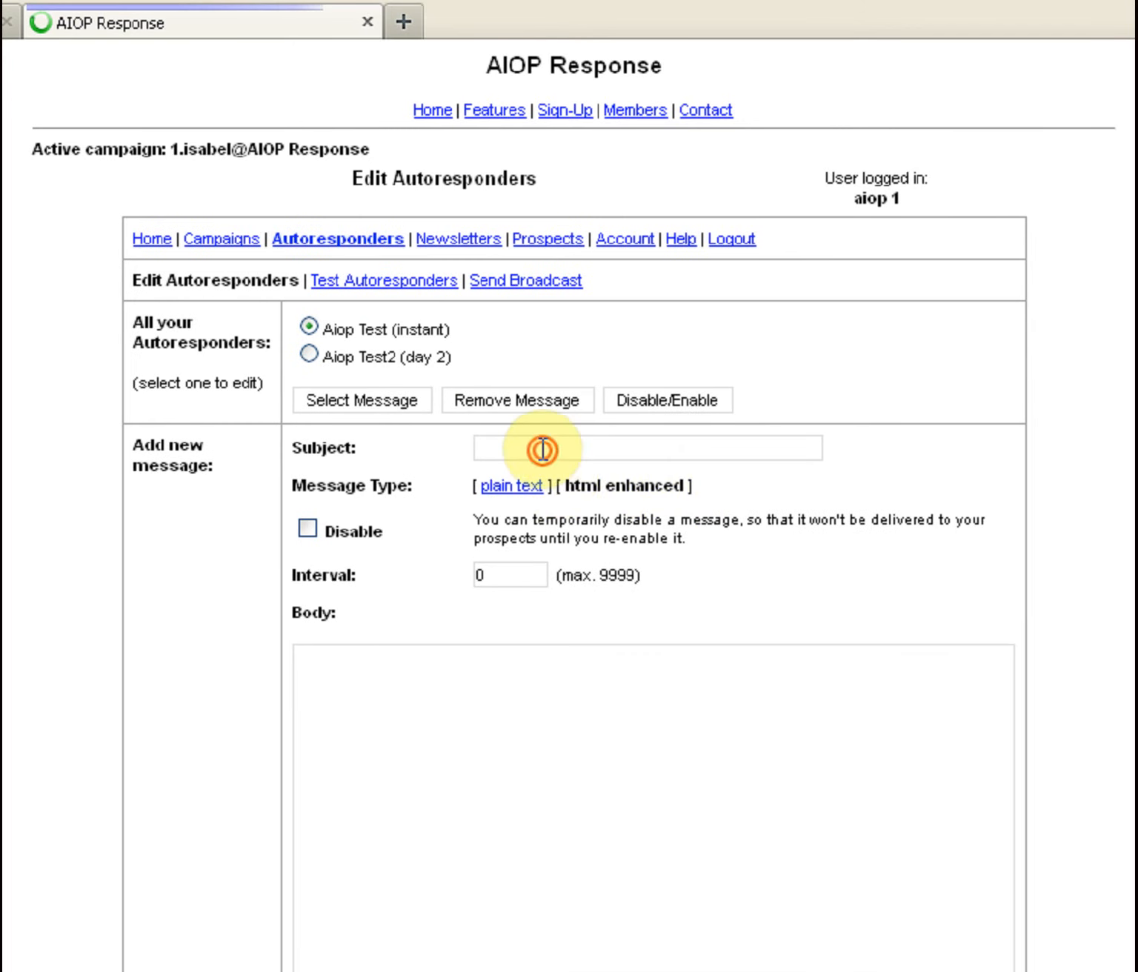
left_click(541, 501)
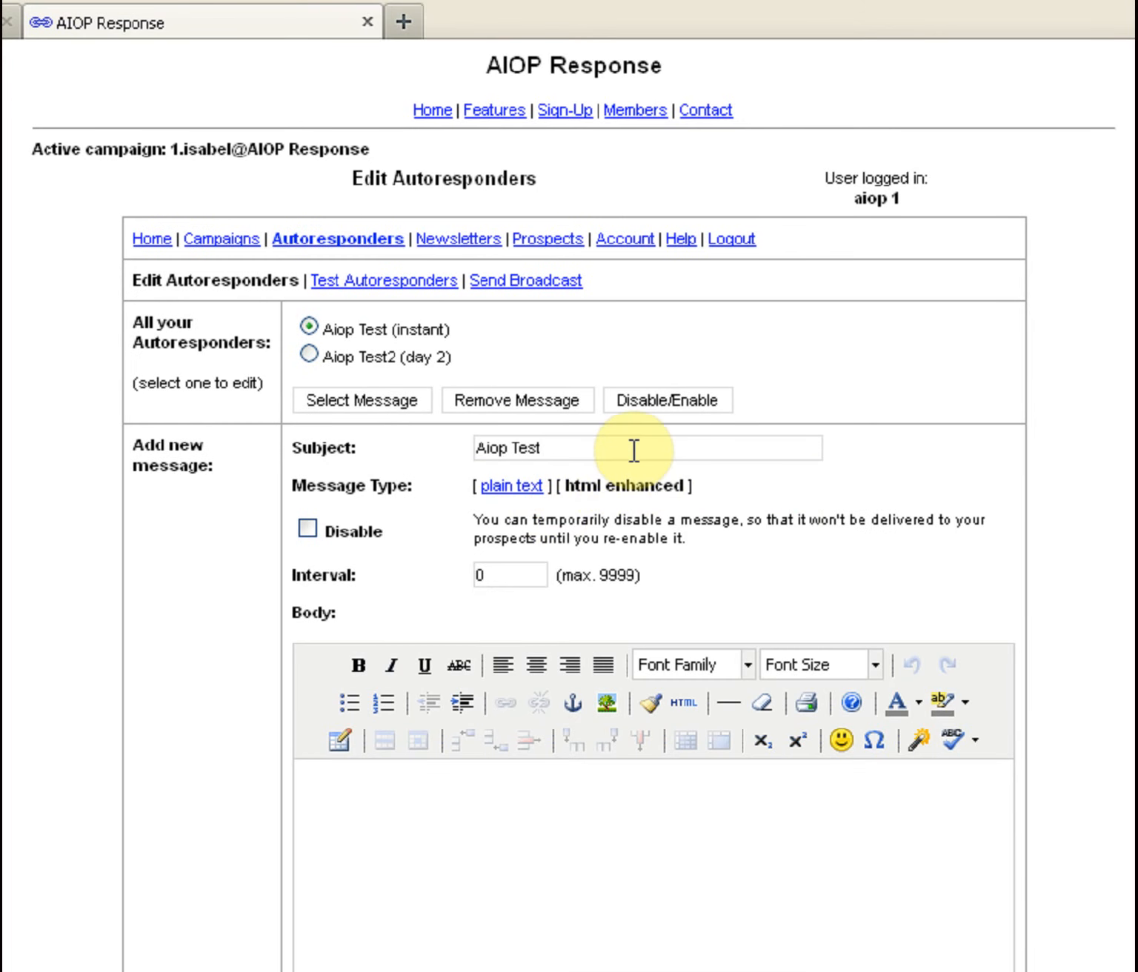
type("3")
left_click(445, 834)
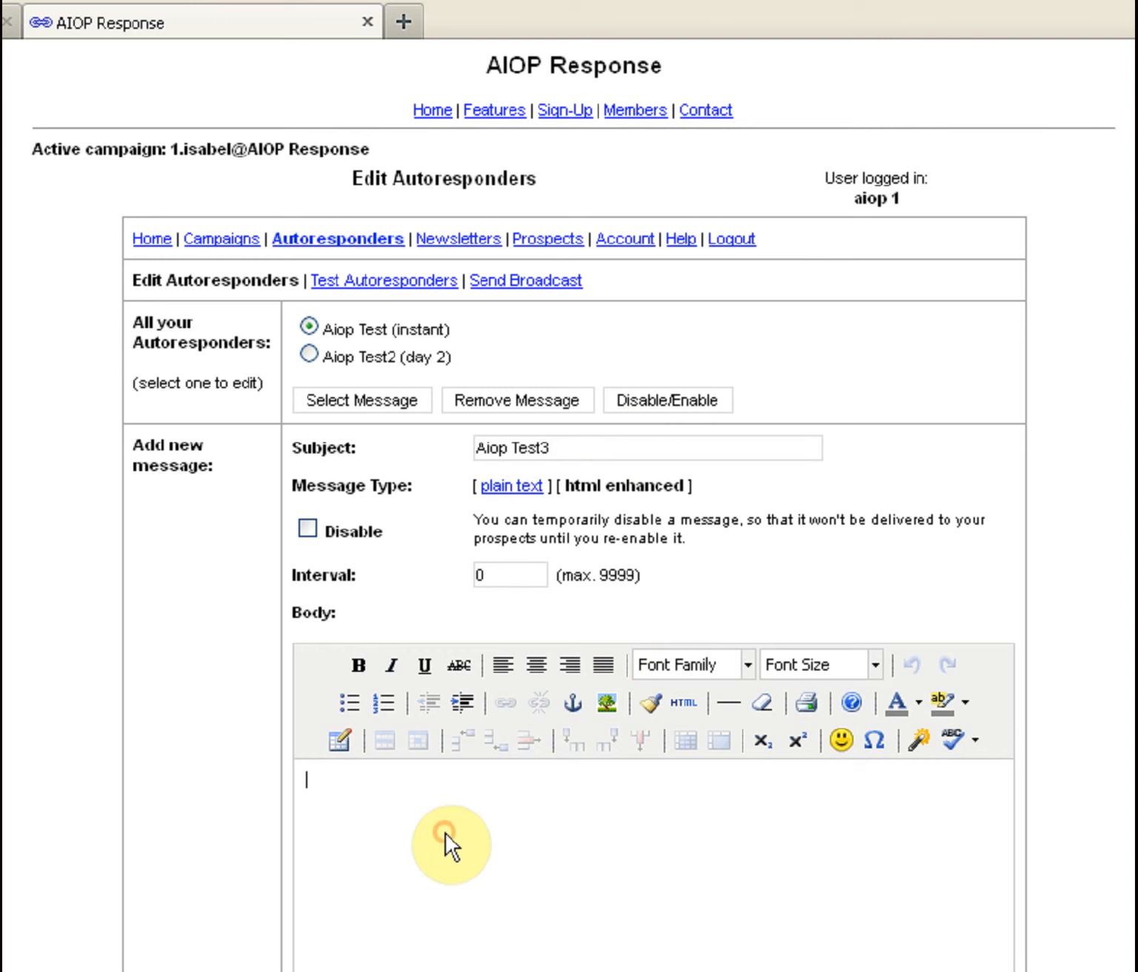
type("1) Professional Double Opt-in Auto responder with unlimited campaigns  2) First Class quality hosting with : - 500 MB disc space - 5GB bandwidth - Unlimited Domains - Unlimited Subdomains - Unlimited emails 3) Excellent Tracker system 4) Rotator 5) Downline builder 6) Text and Banner advertising.  http://www.allinoneprofits.com")
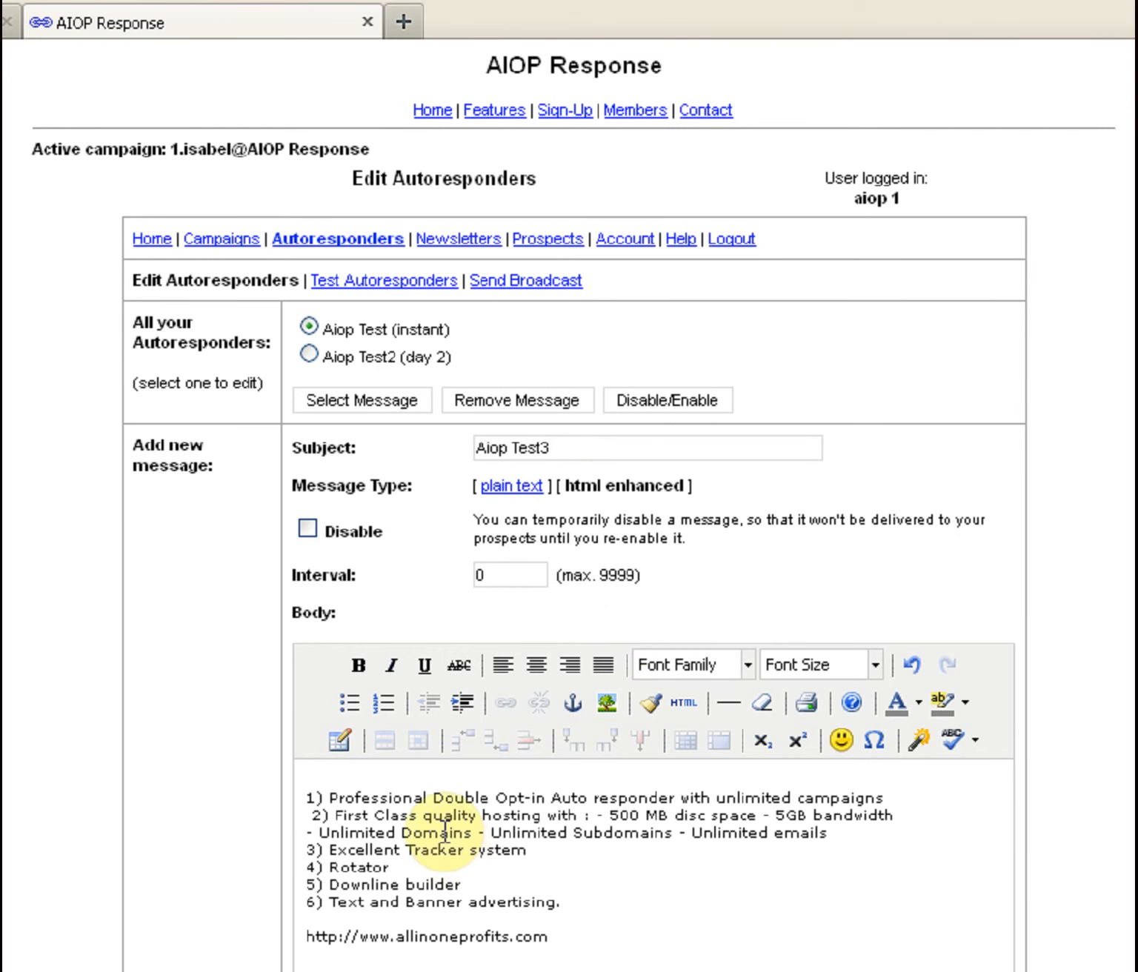
- Set the Aiop Test3 message's interval to 4 and add the message to the campaign
double_click(506, 572)
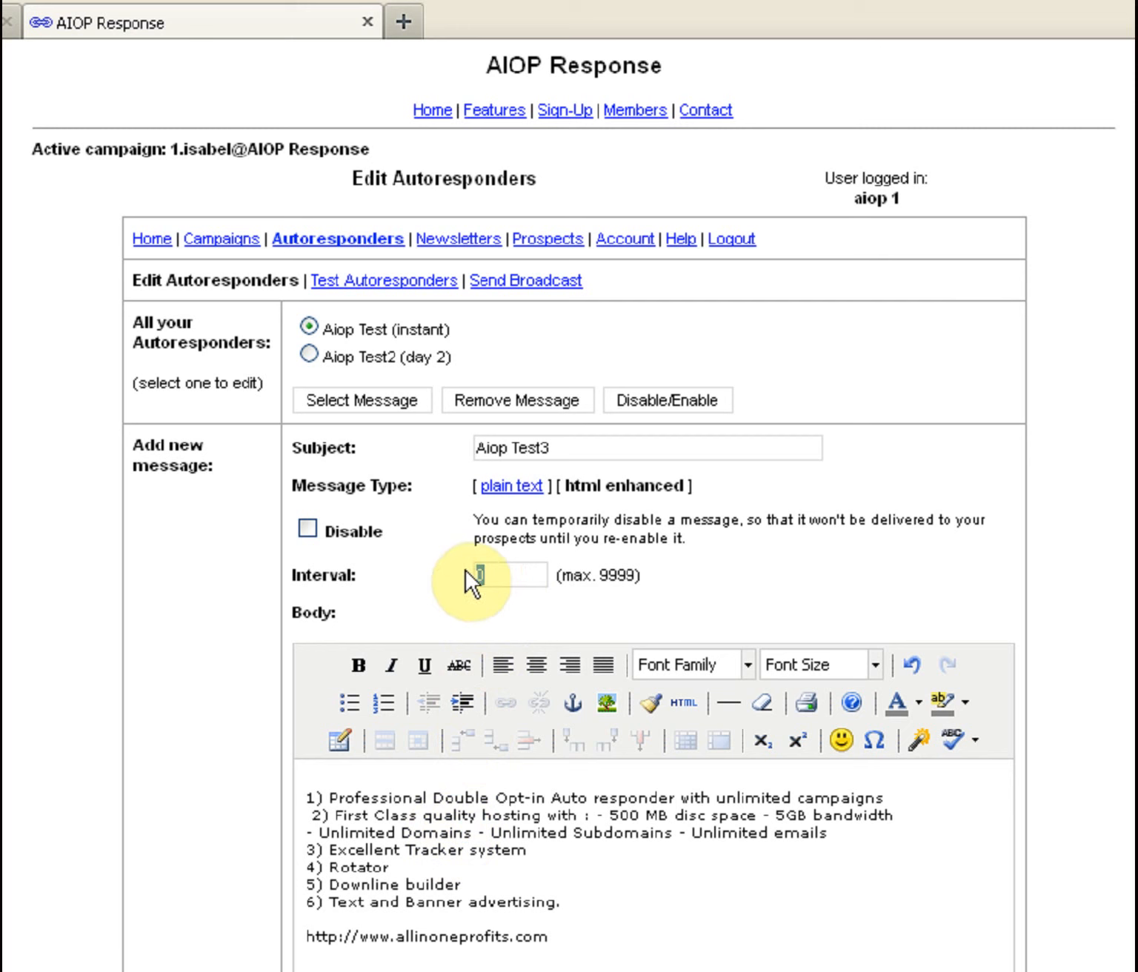
left_click_drag(414, 354, 498, 352)
left_click(501, 355)
double_click(509, 572)
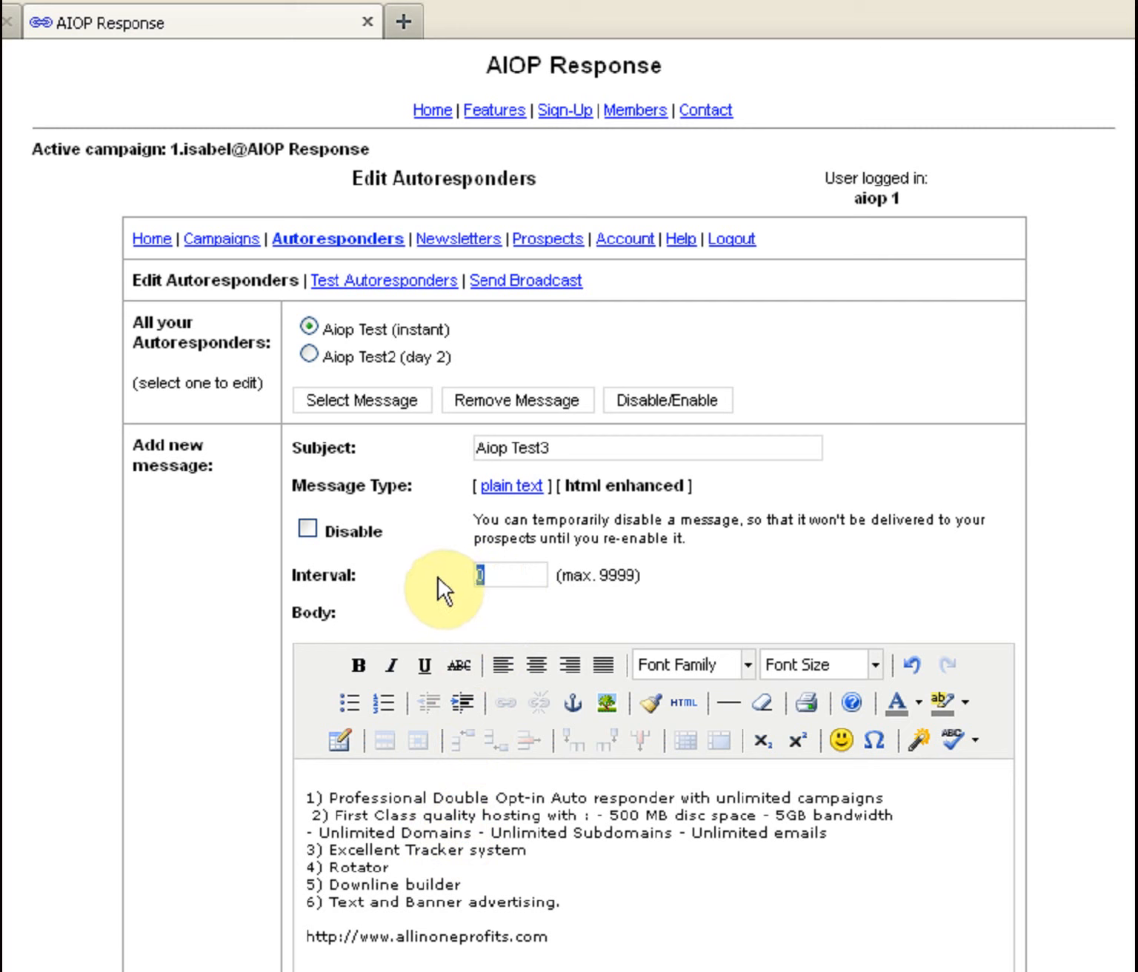
type("4")
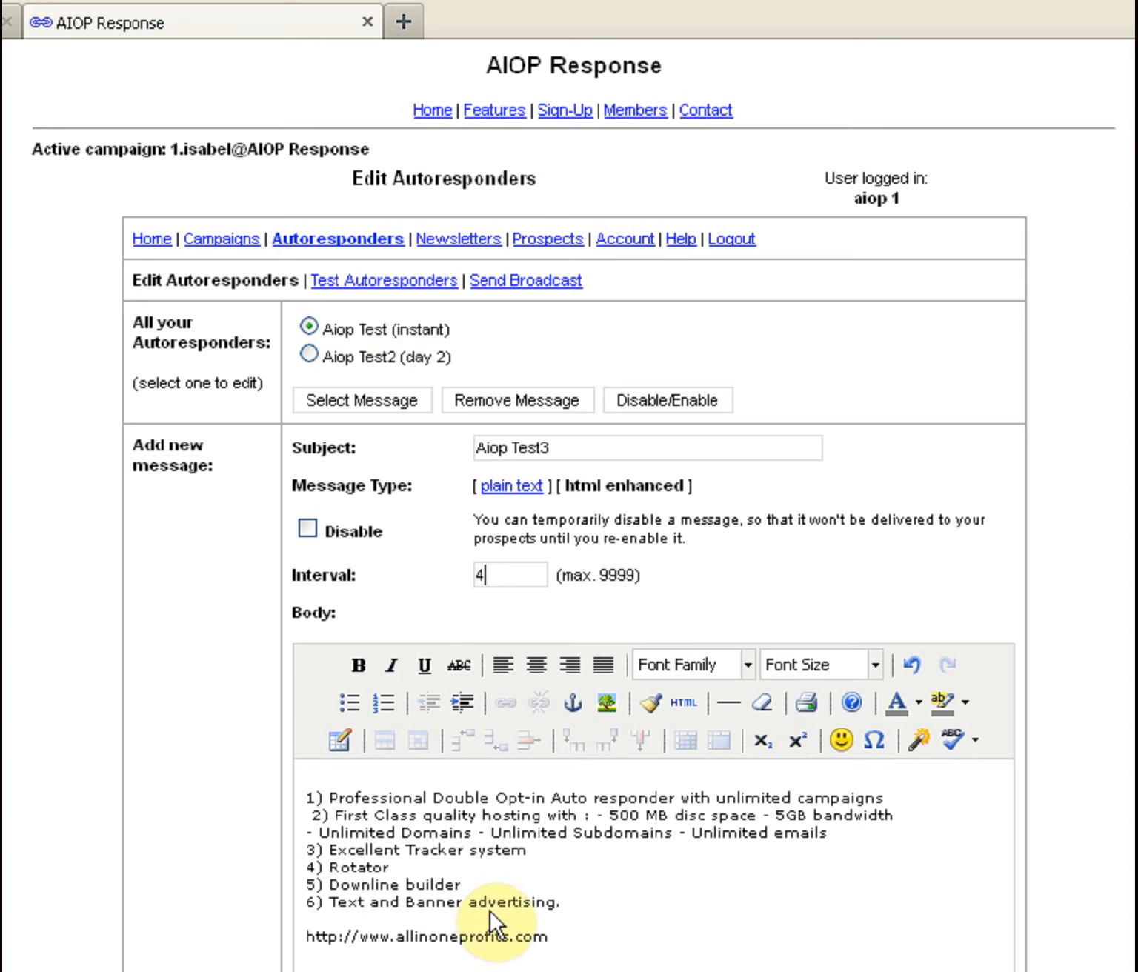
scroll(490, 912, "down", 10)
left_click(357, 606)
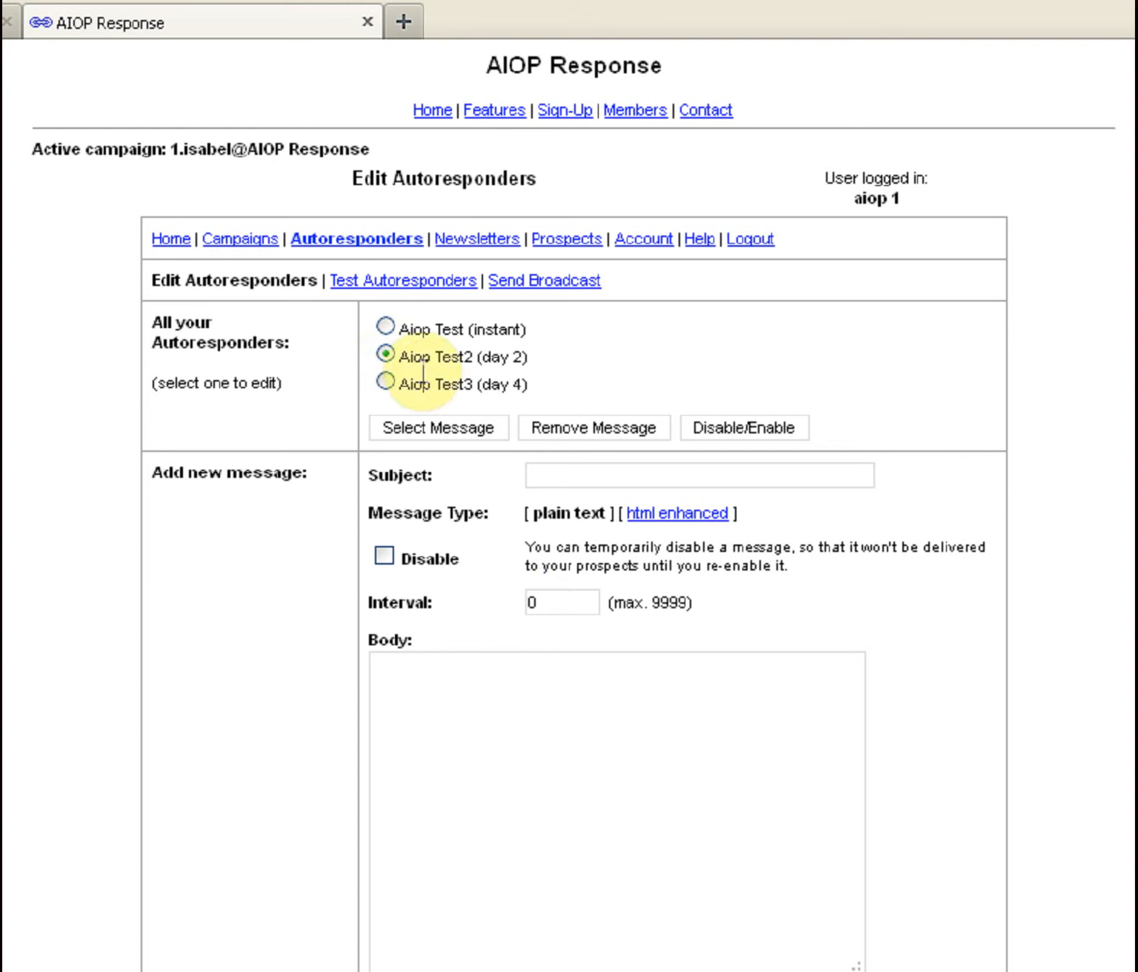
- Open the saved Aiop Test2 message for editing
left_click_drag(556, 361, 409, 362)
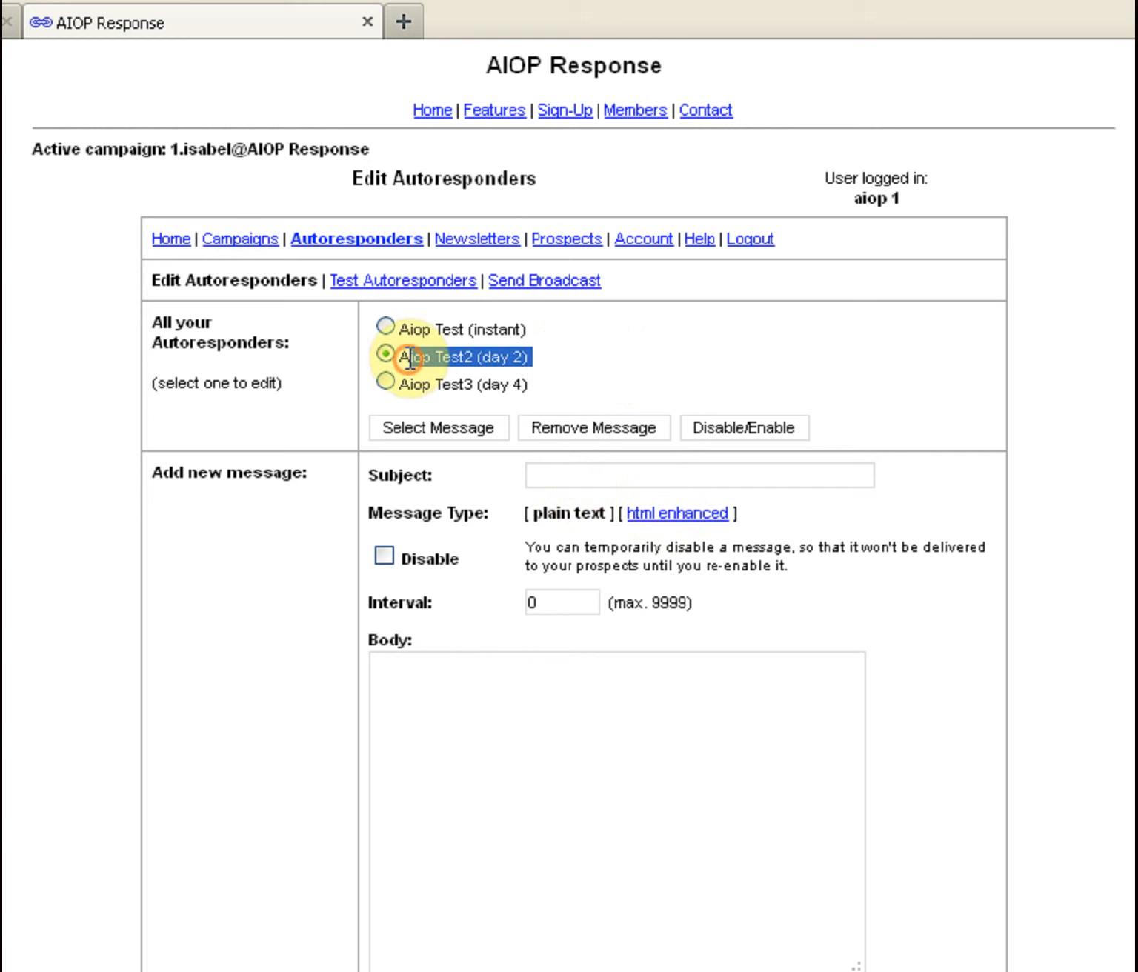
left_click(569, 361)
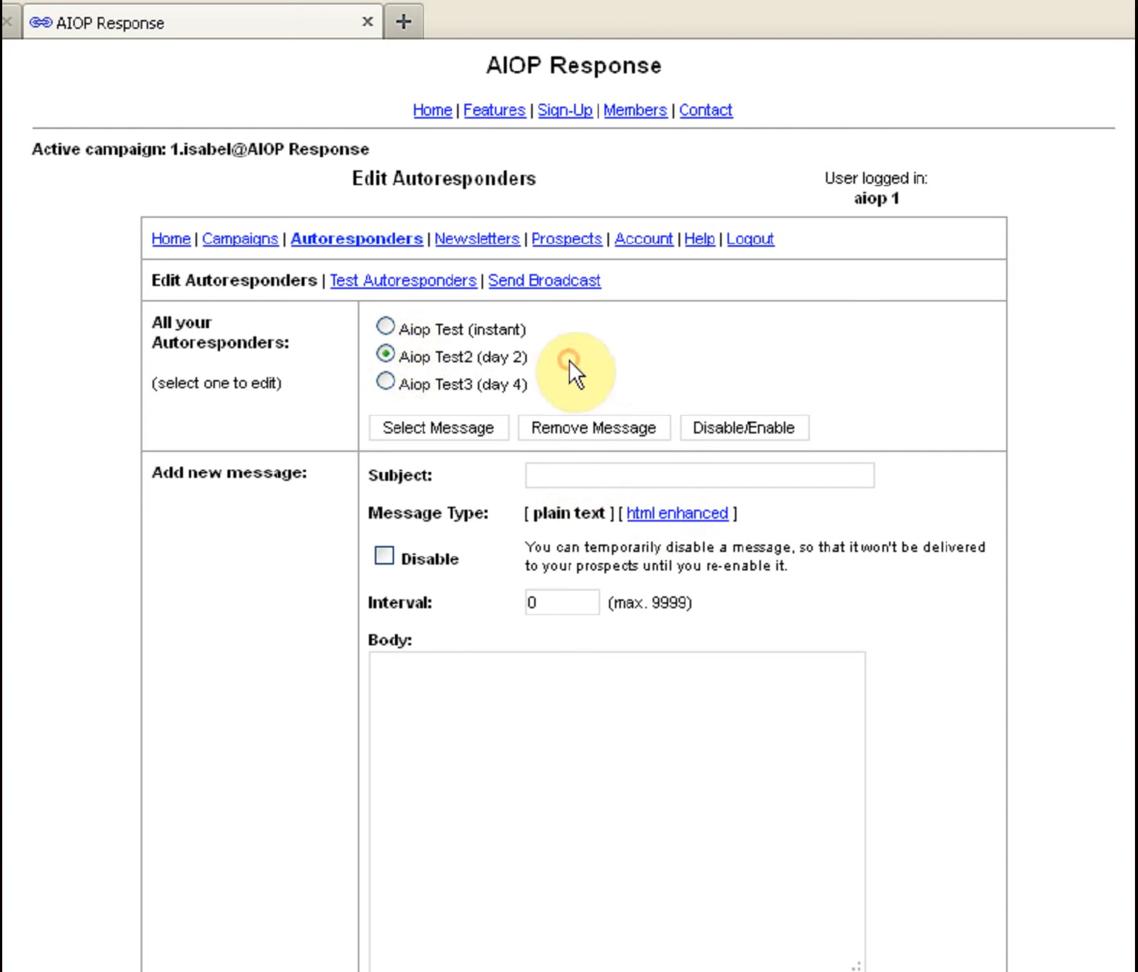
left_click(434, 427)
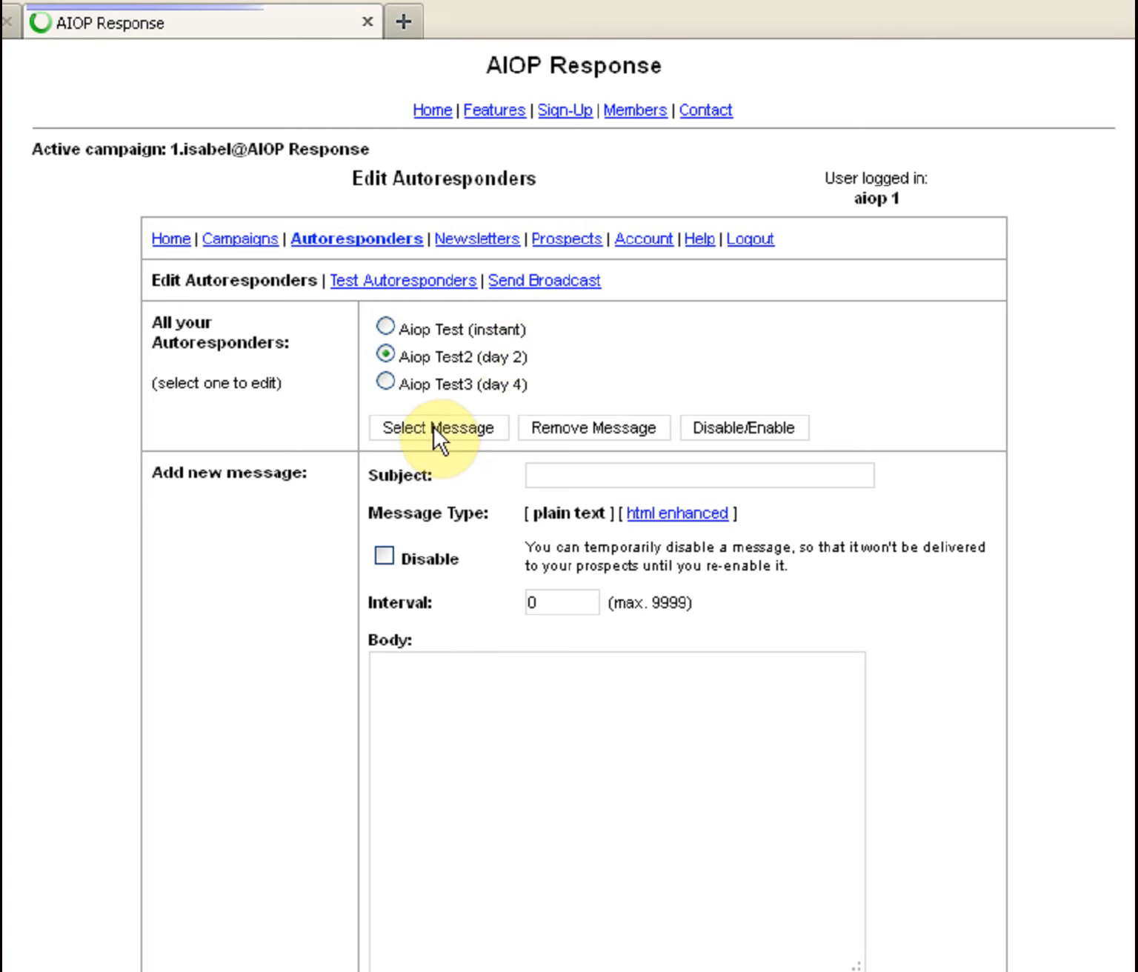
- Insert "Hello" before the [[firstname]] merge word in the Aiop Test2 message body and update the message
scroll(1123, 718, "down", 2)
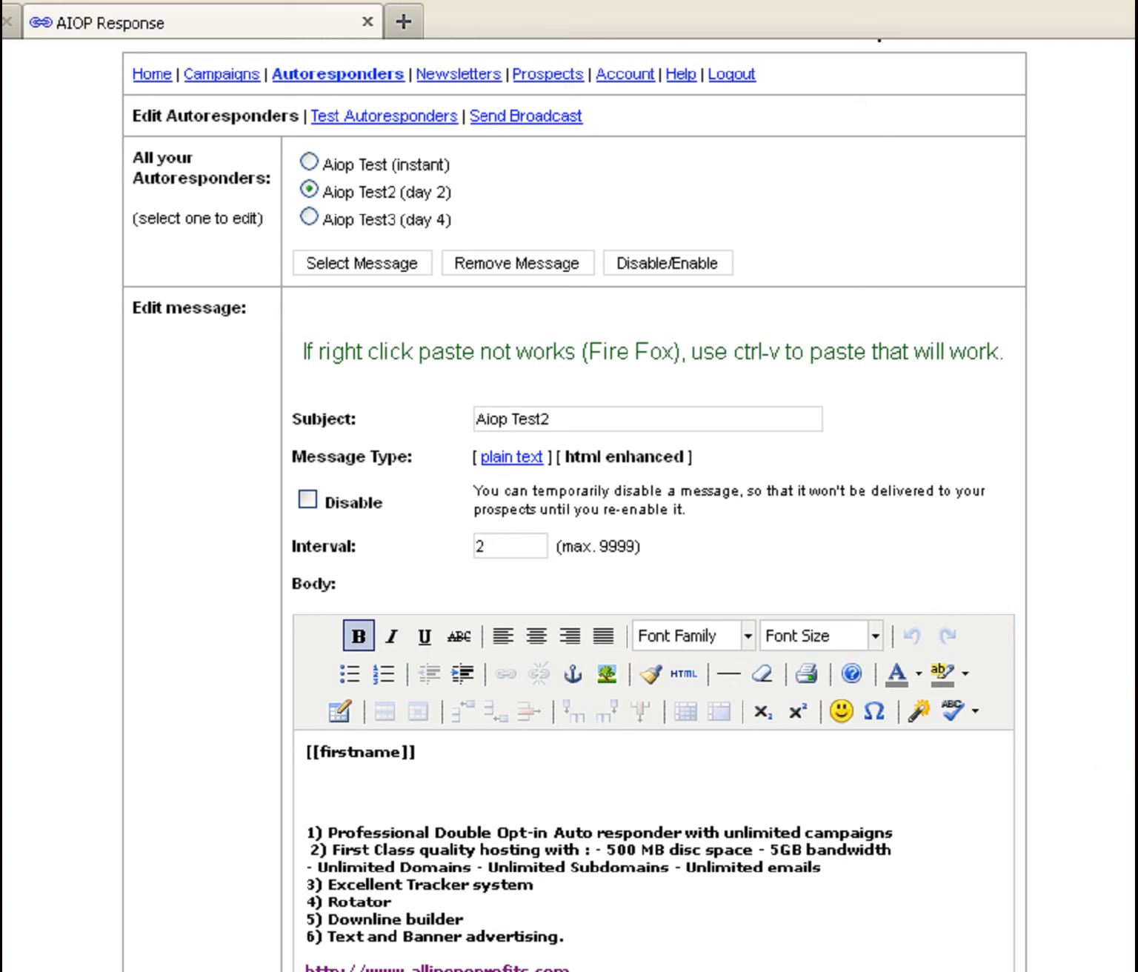
left_click(495, 784)
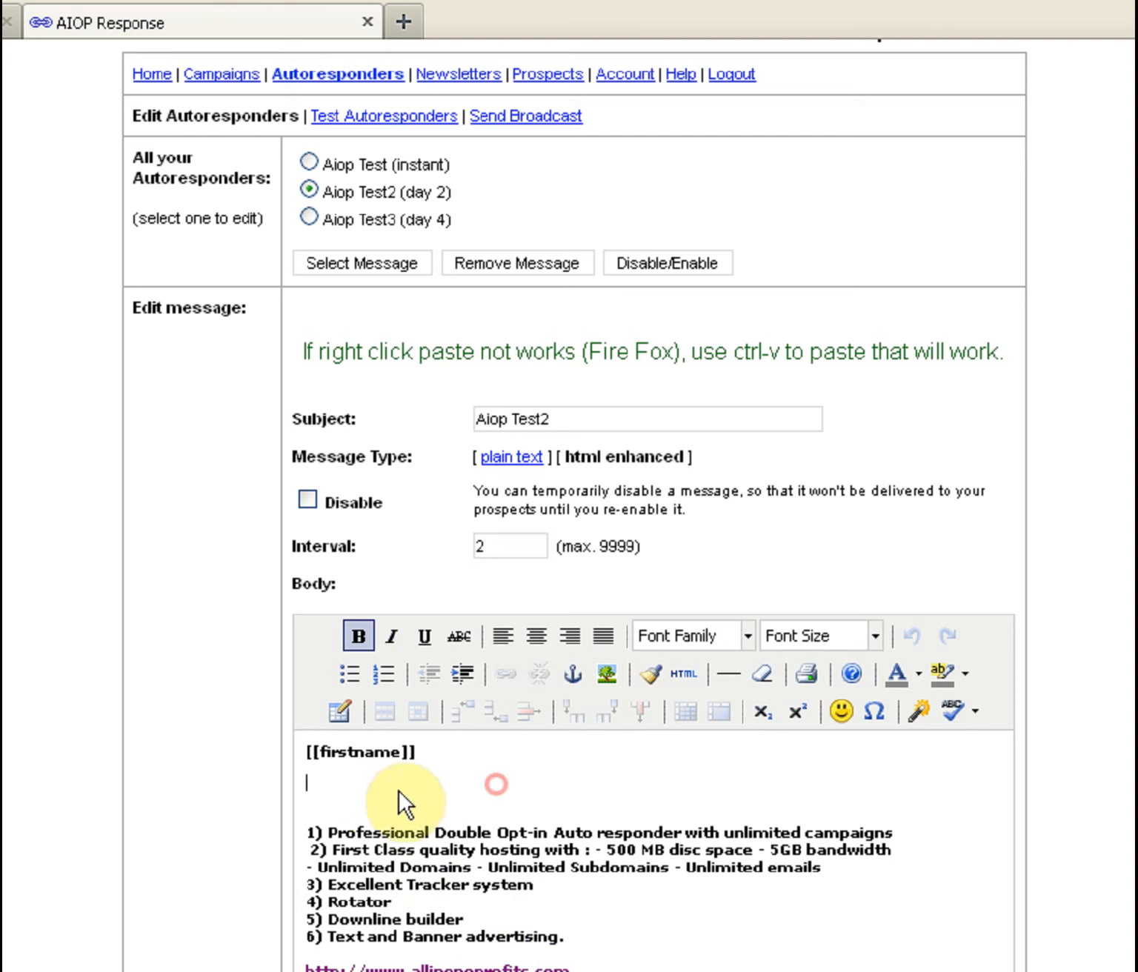
left_click(306, 753)
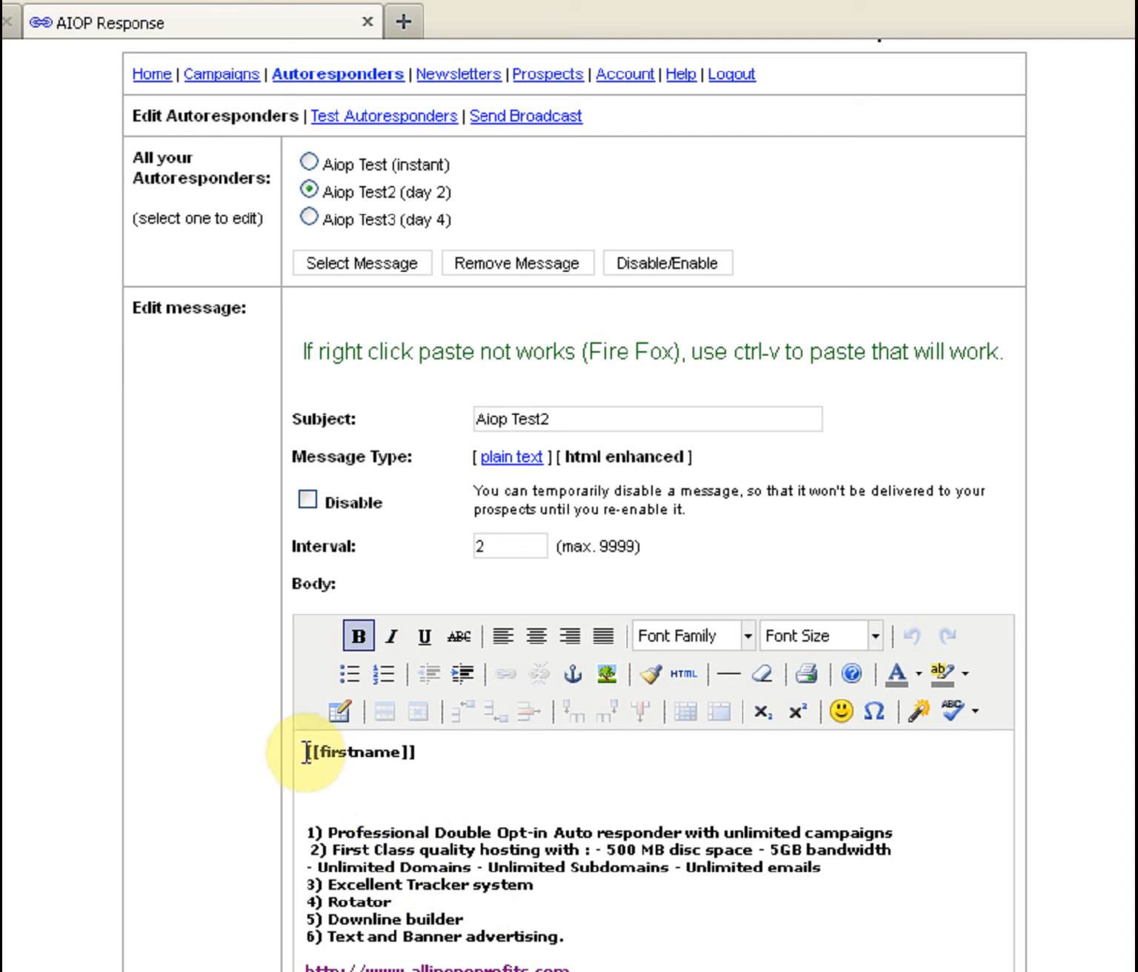
type("Hello")
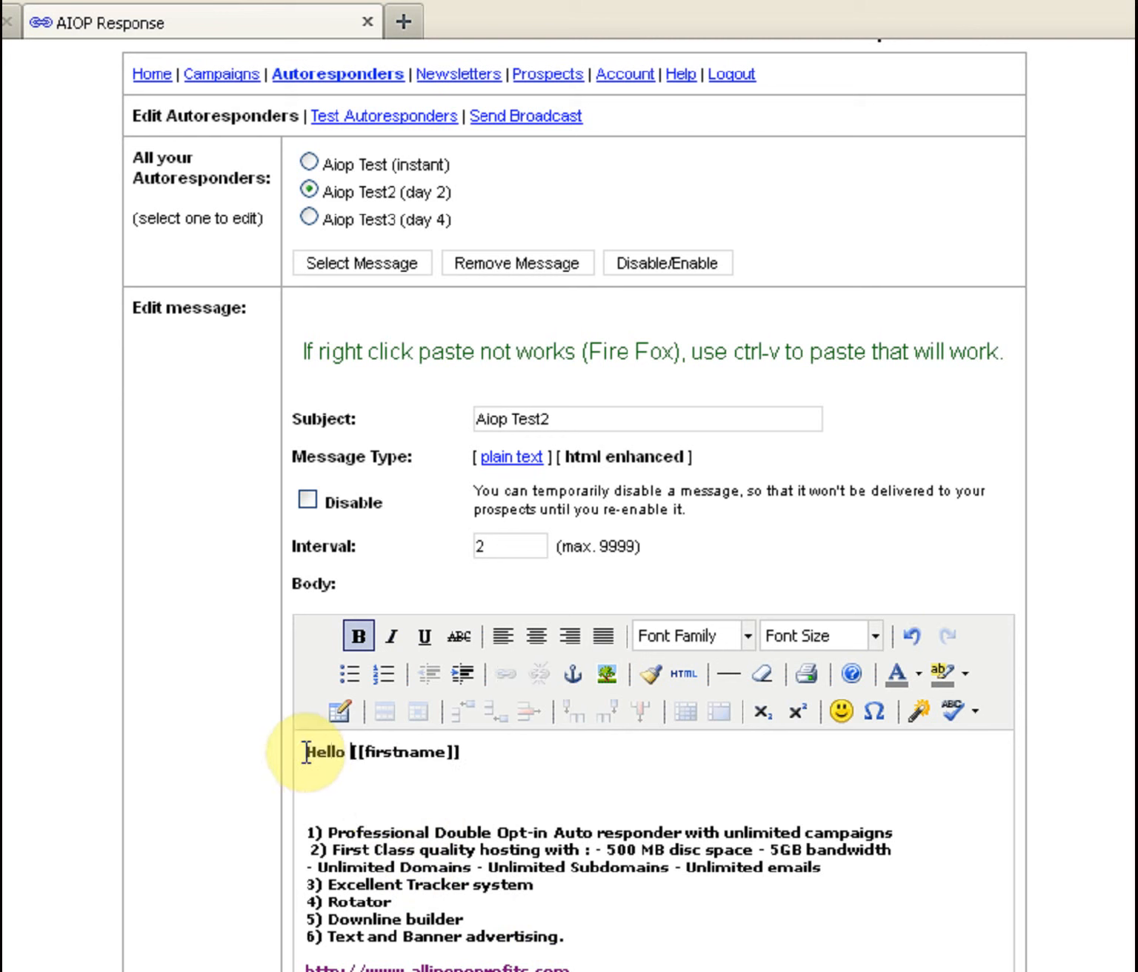
left_click(350, 786)
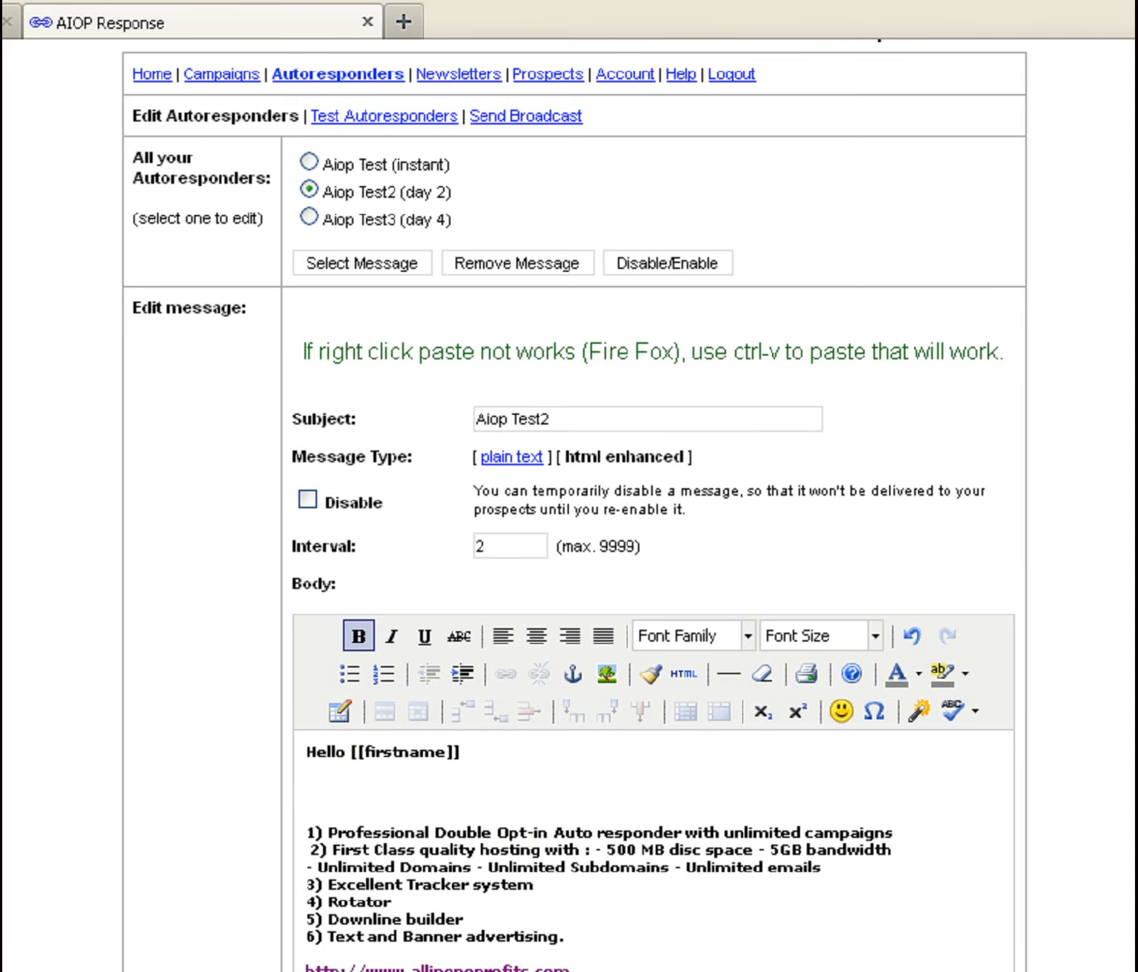
scroll(644, 889, "down", 10)
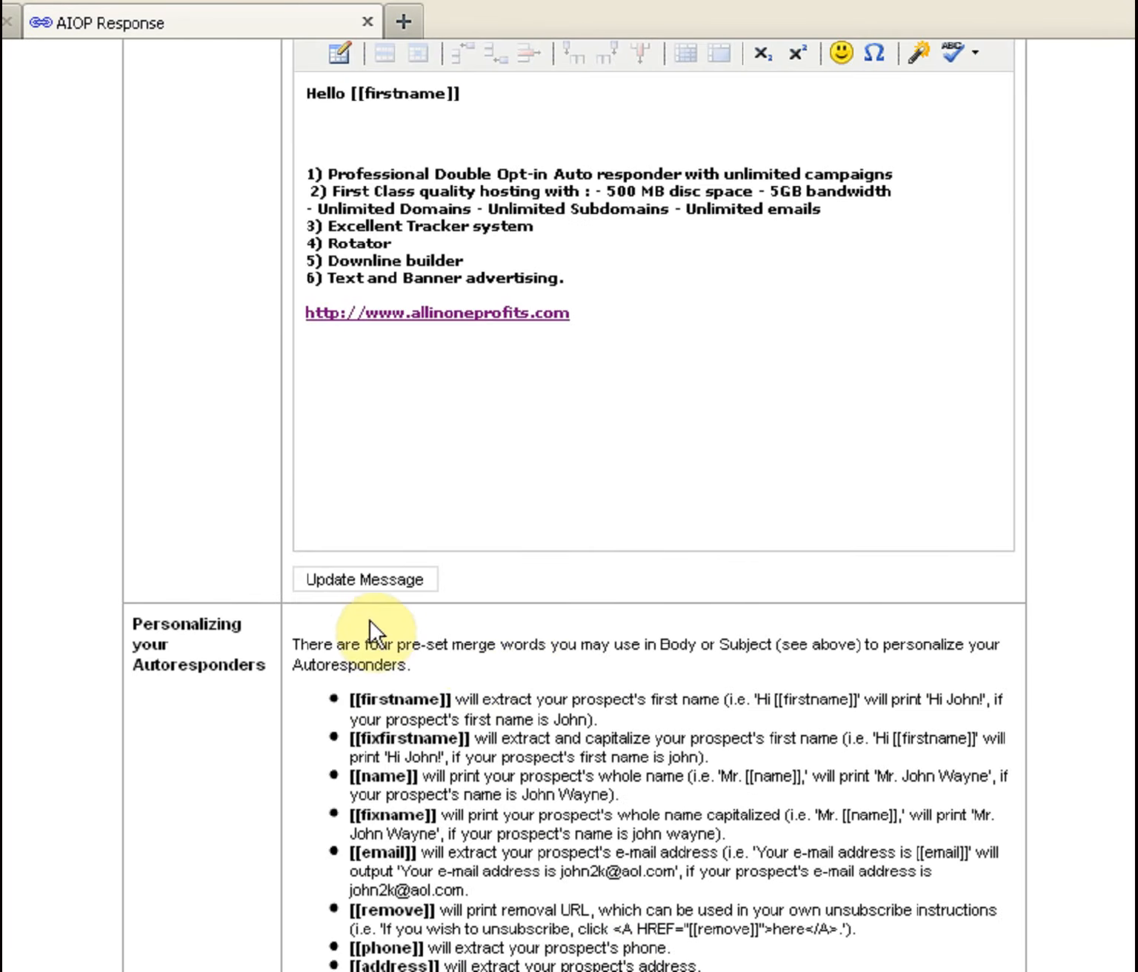
left_click(394, 581)
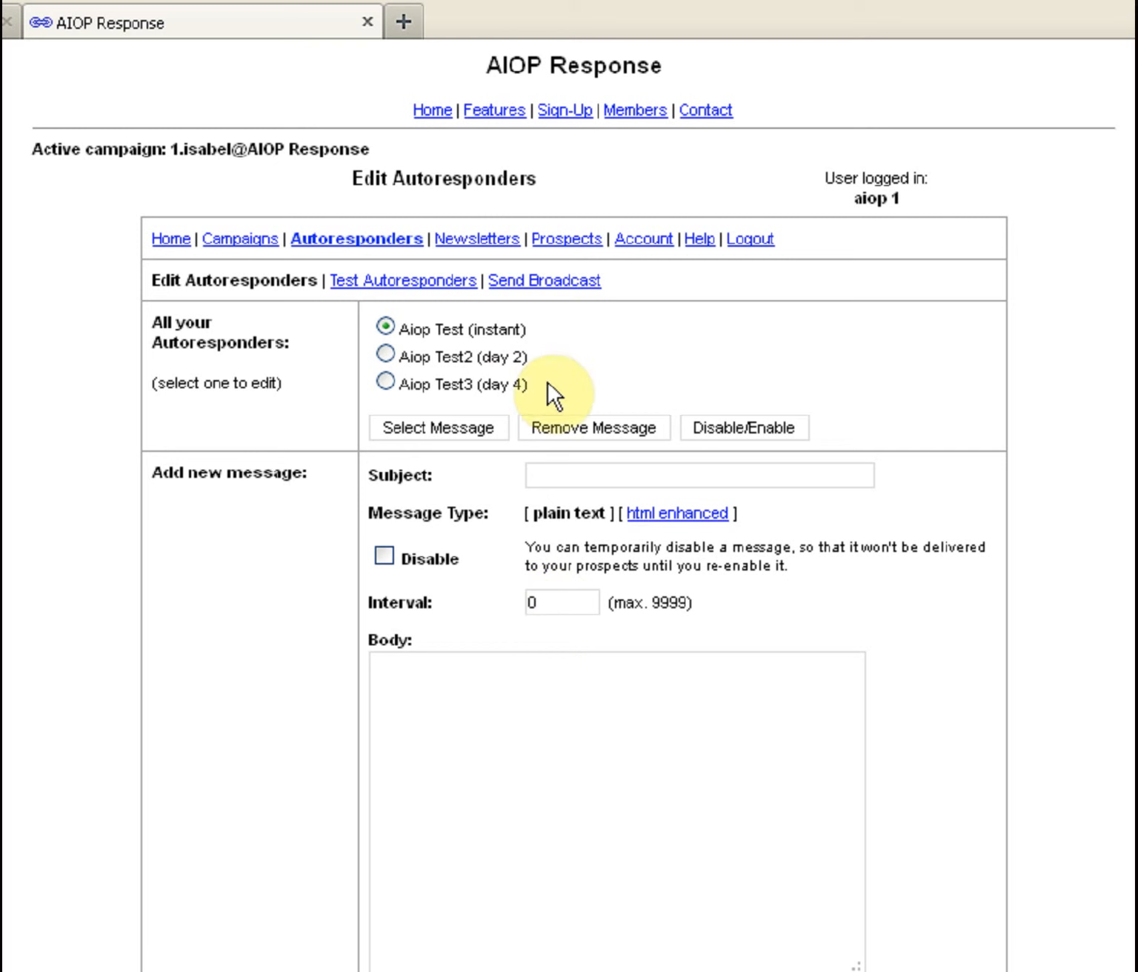
- Disable the saved Aiop Test3 autoresponder message and re-enable it
left_click(384, 383)
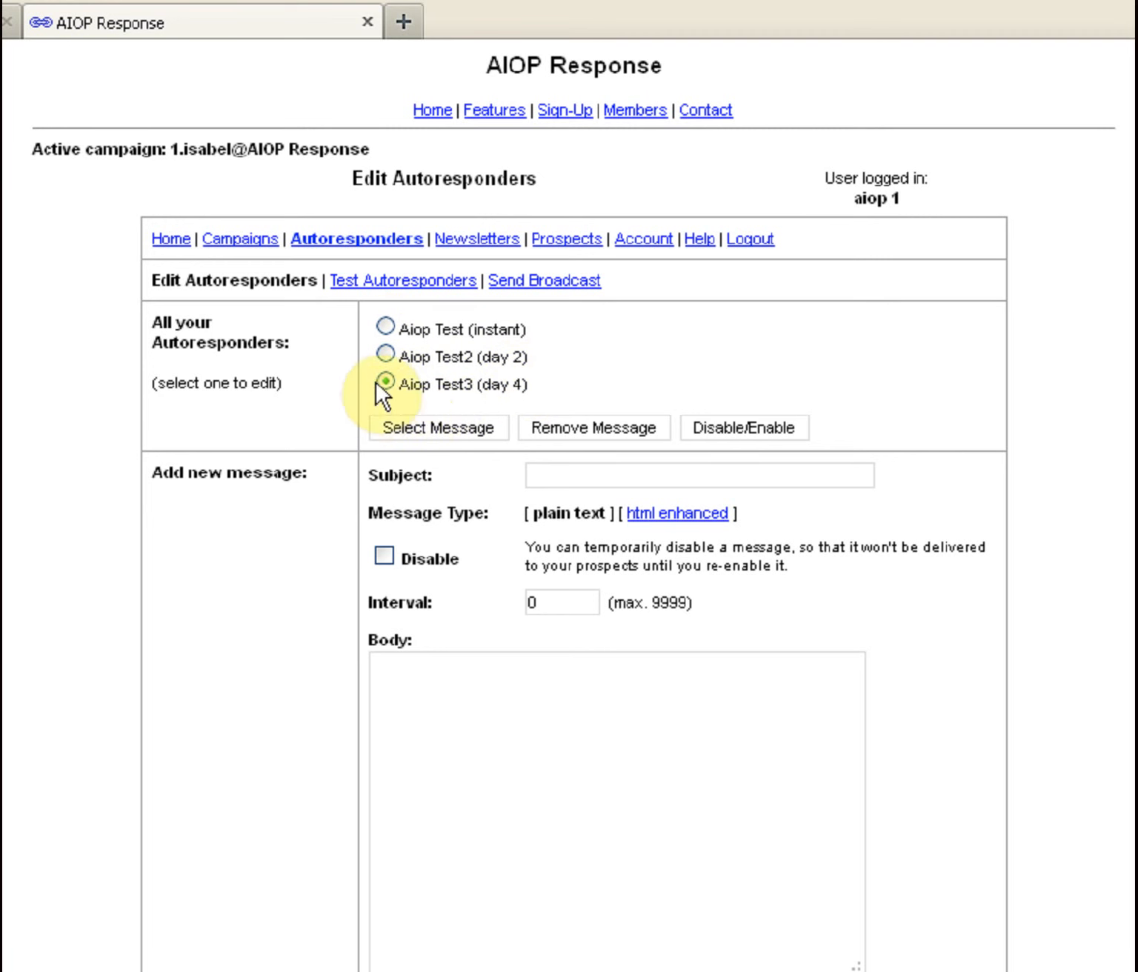
left_click_drag(397, 380, 560, 384)
left_click(576, 387)
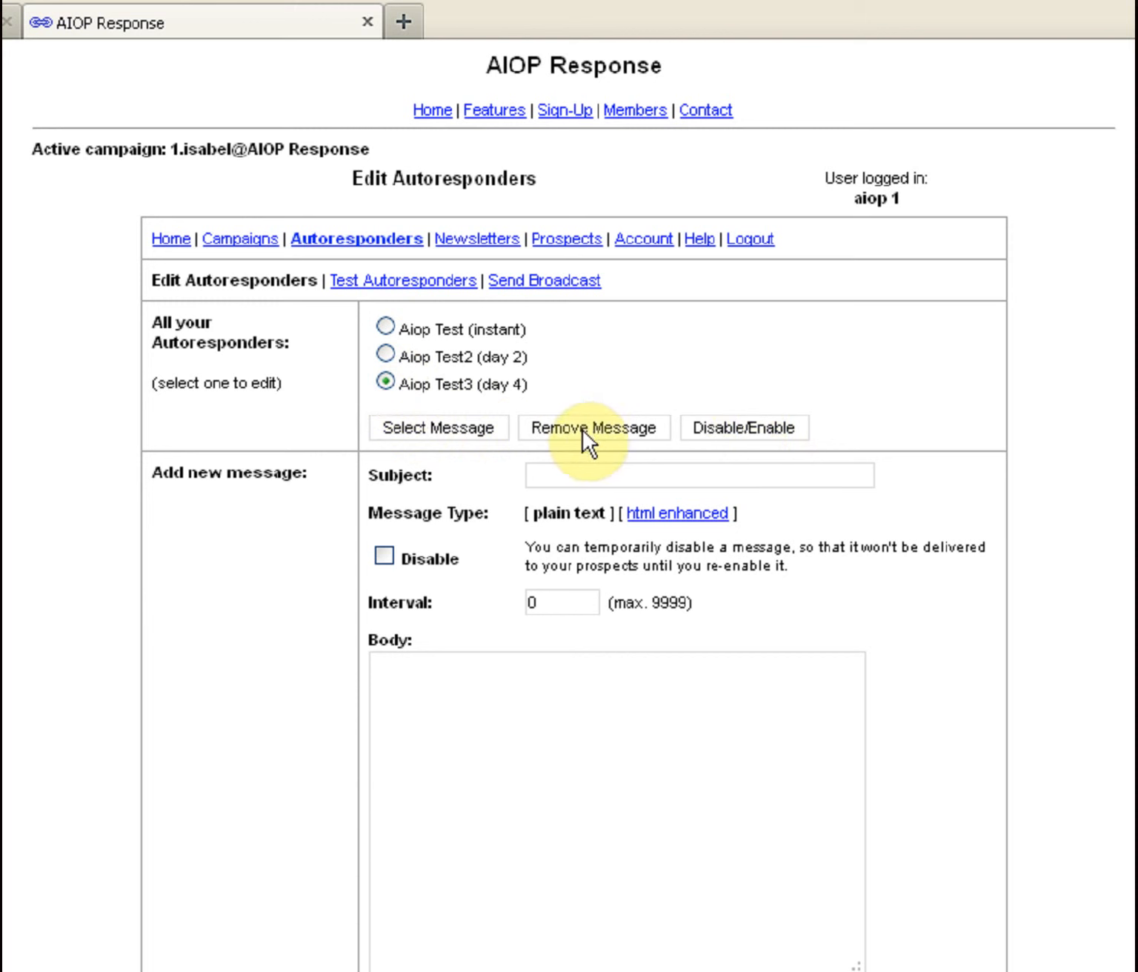
left_click(730, 427)
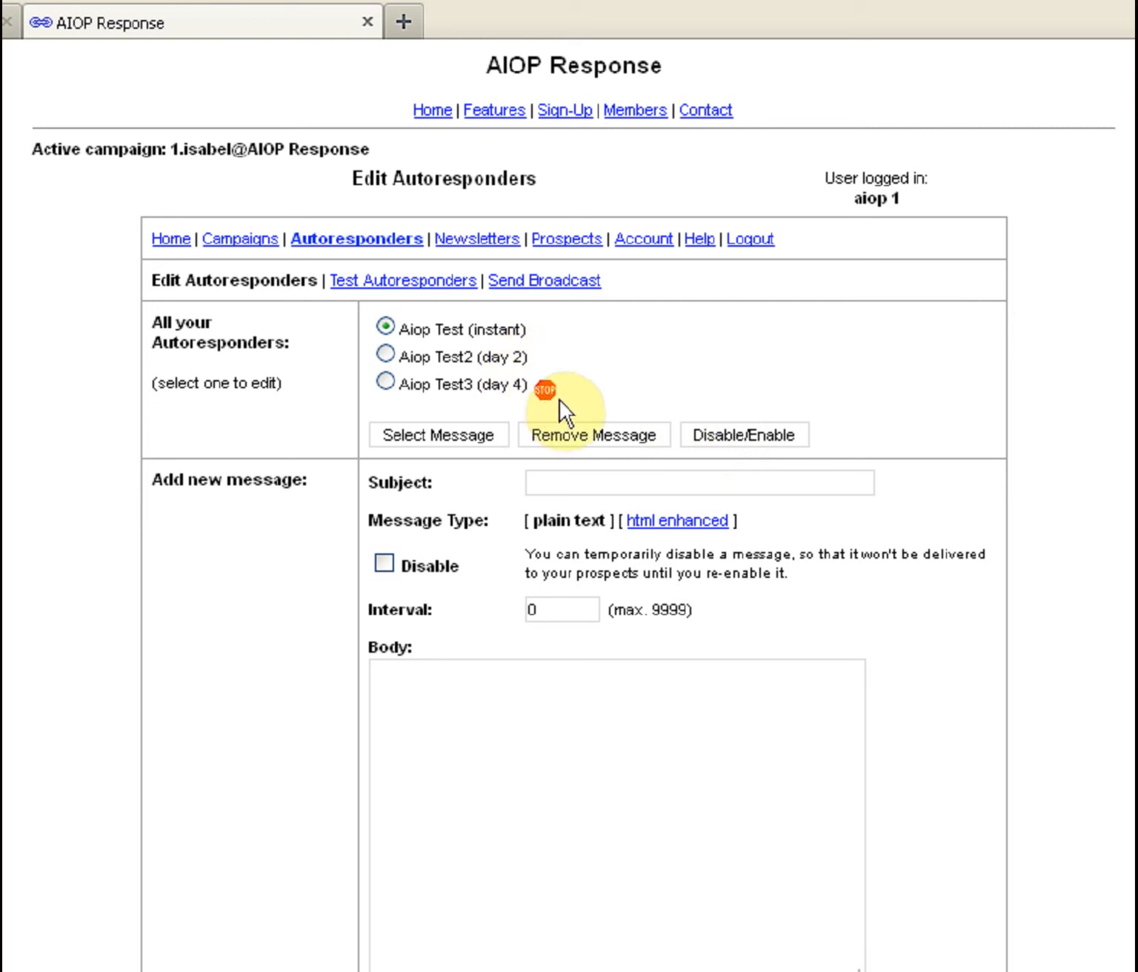
left_click(386, 382)
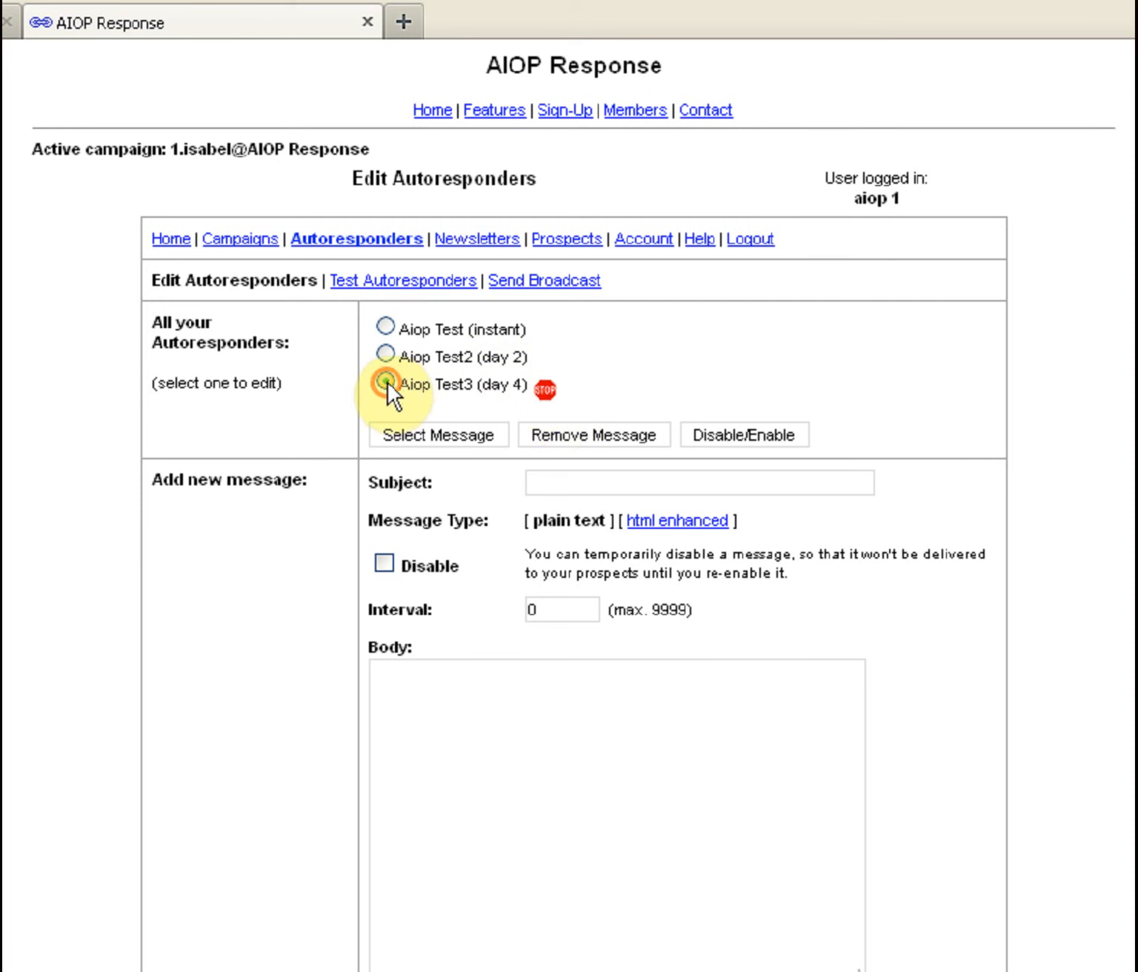
left_click(717, 436)
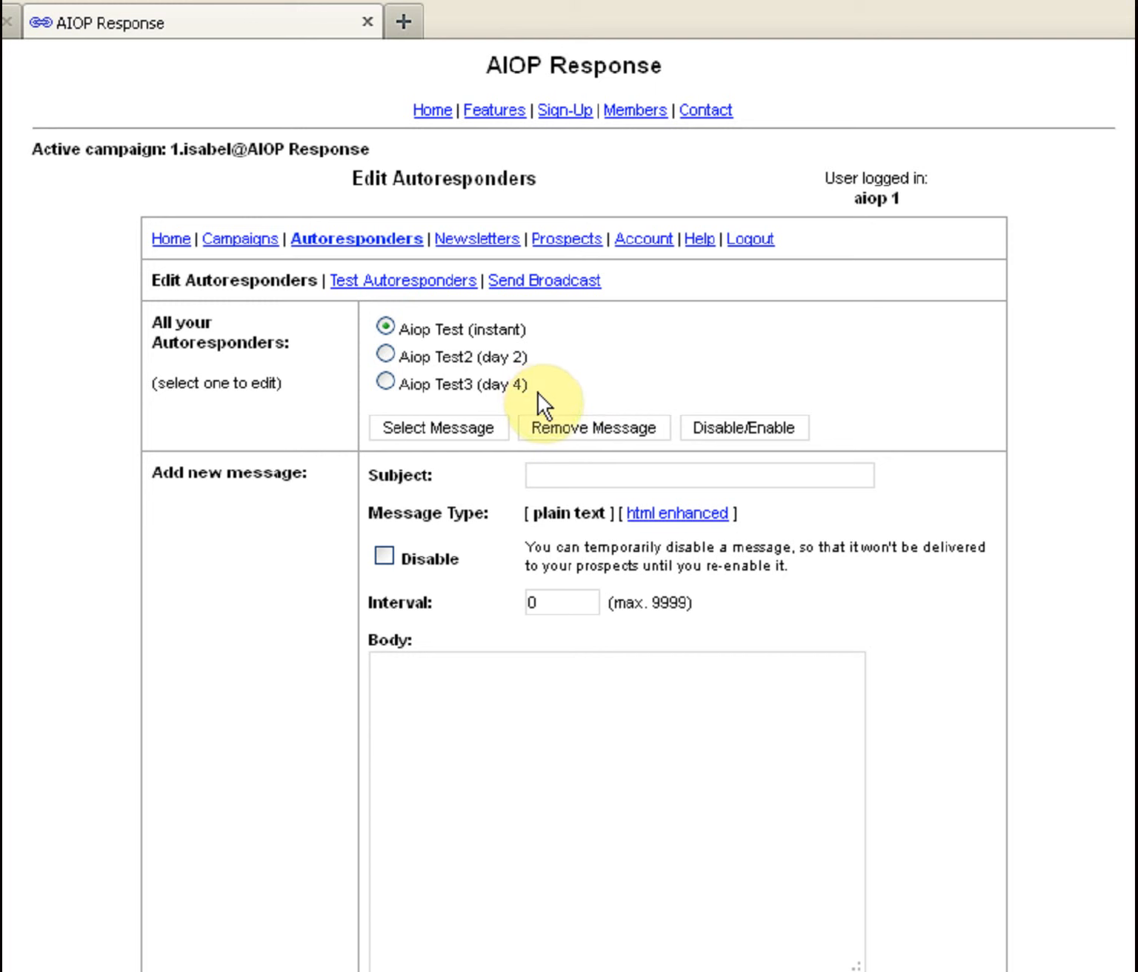
- Remove the Aiop Test3 message from the campaign's autoresponders
left_click(384, 381)
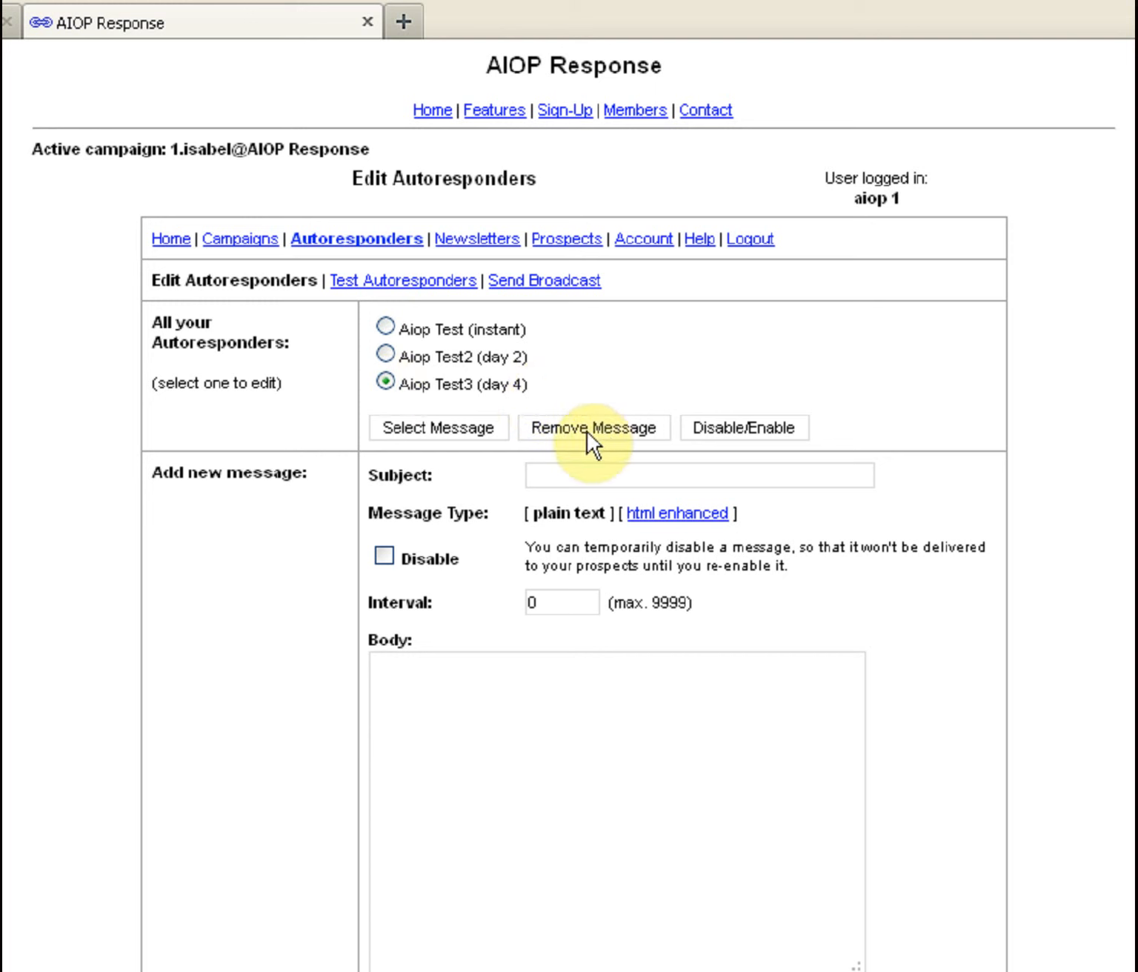
left_click_drag(399, 384, 539, 386)
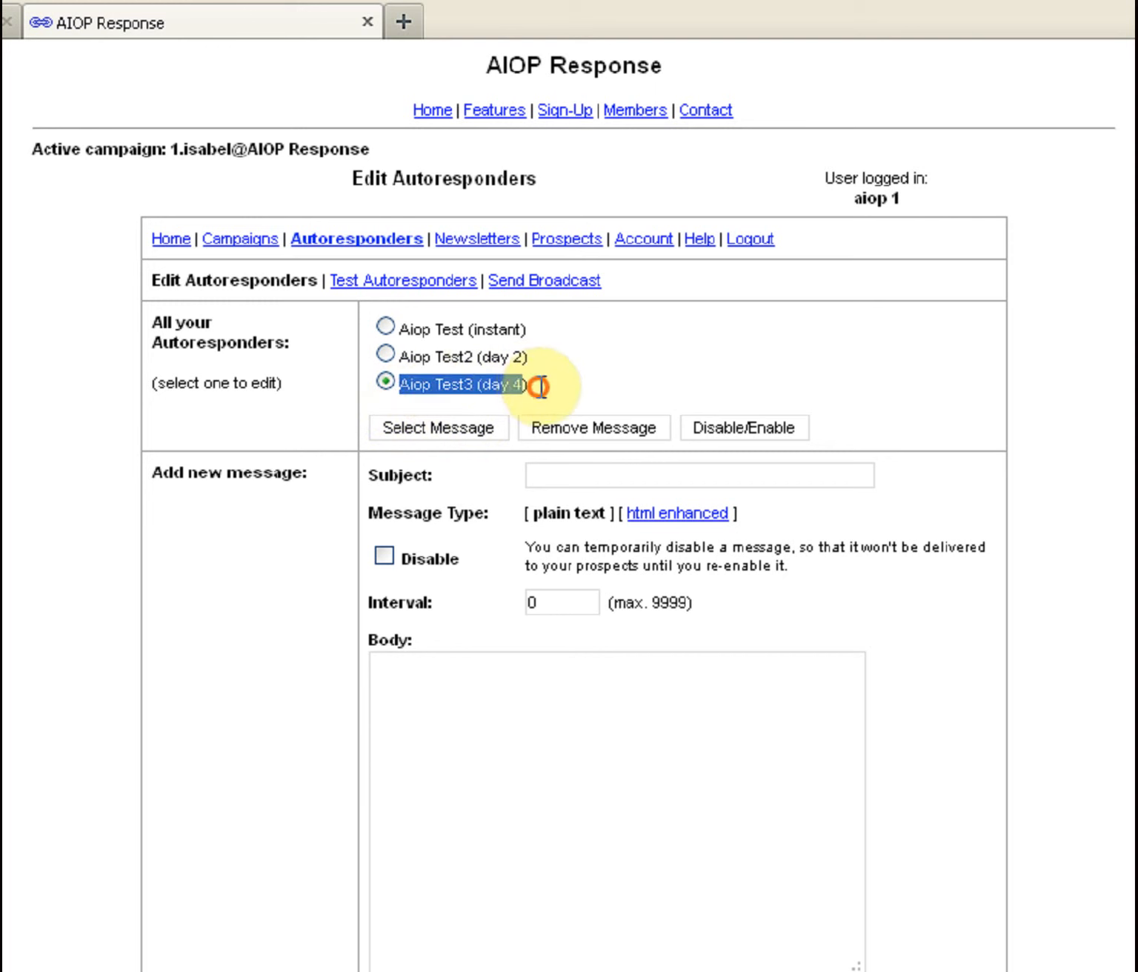
left_click(541, 385)
left_click(600, 430)
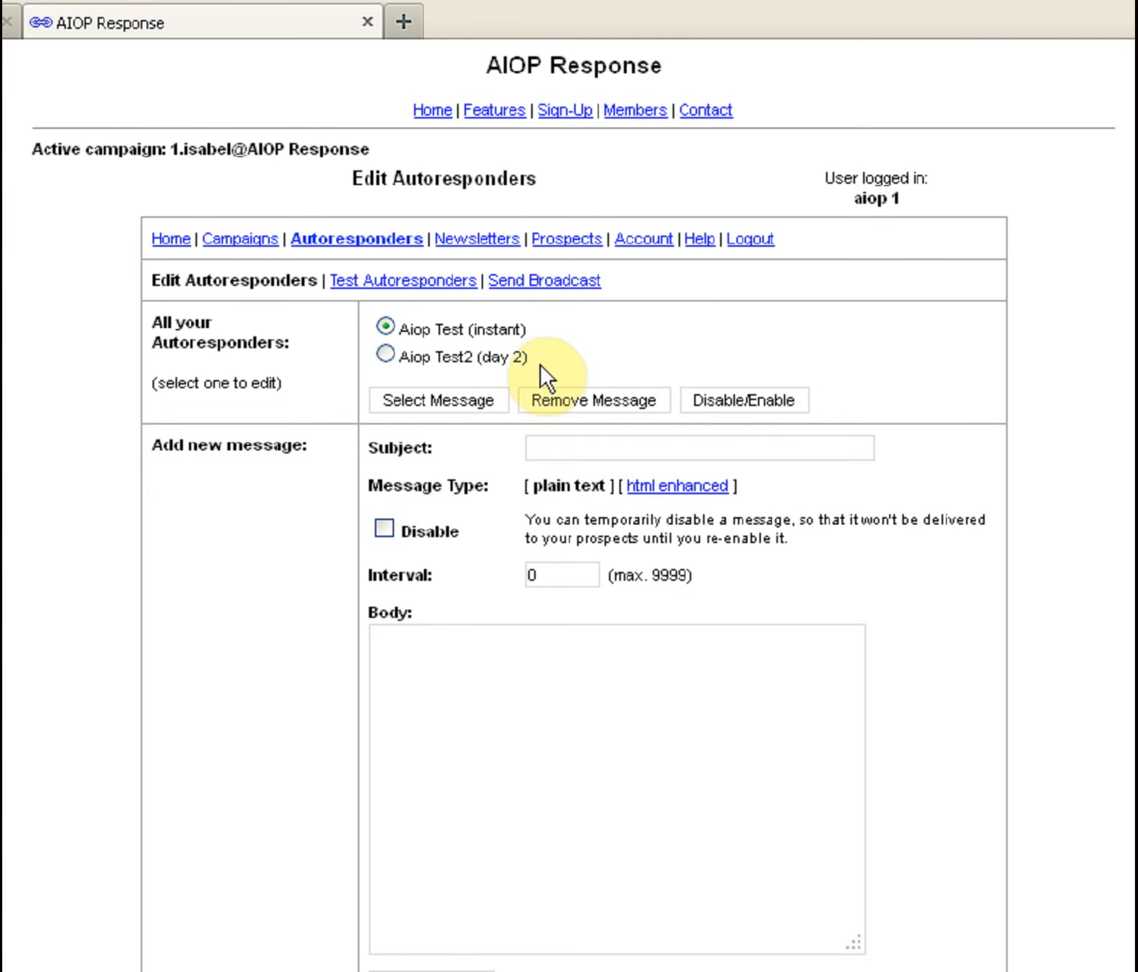
left_click_drag(559, 358, 398, 359)
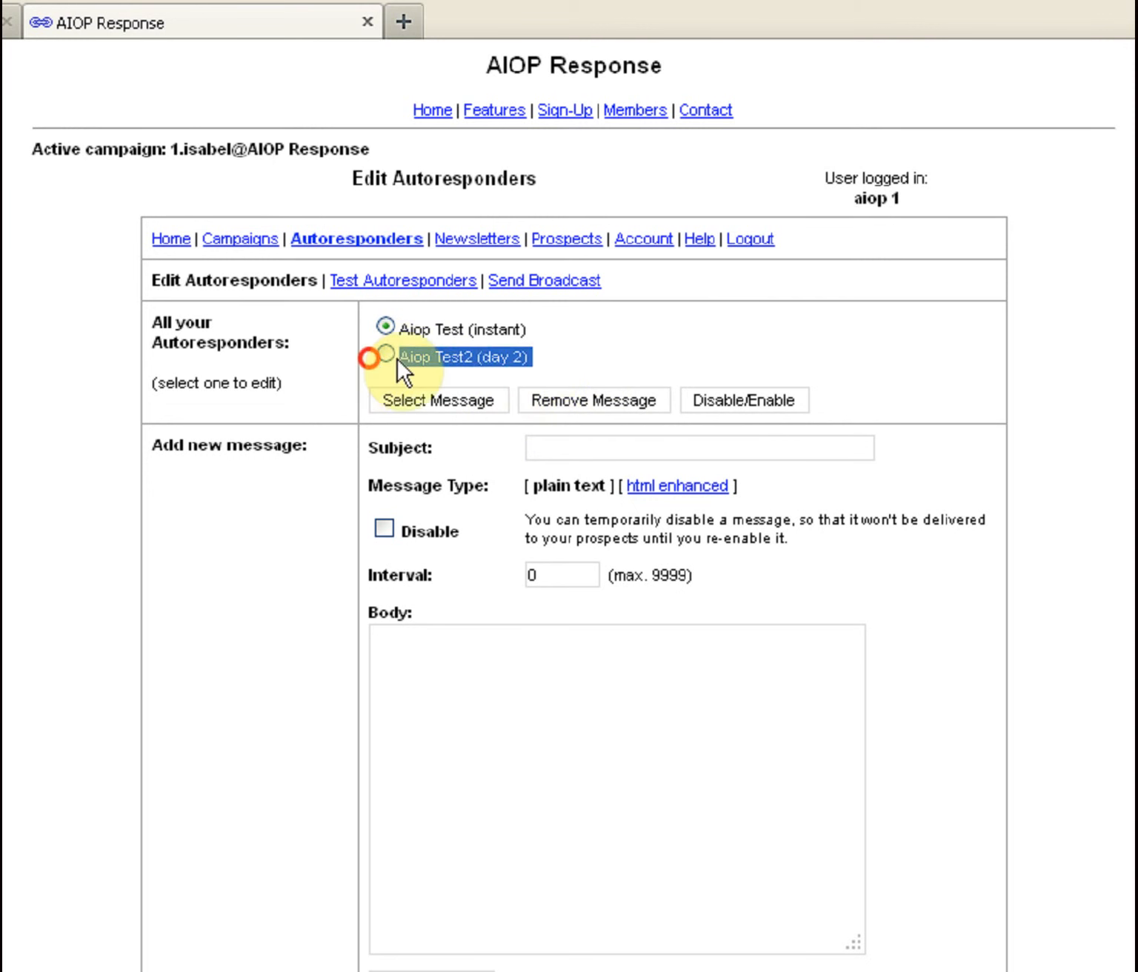
left_click(552, 356)
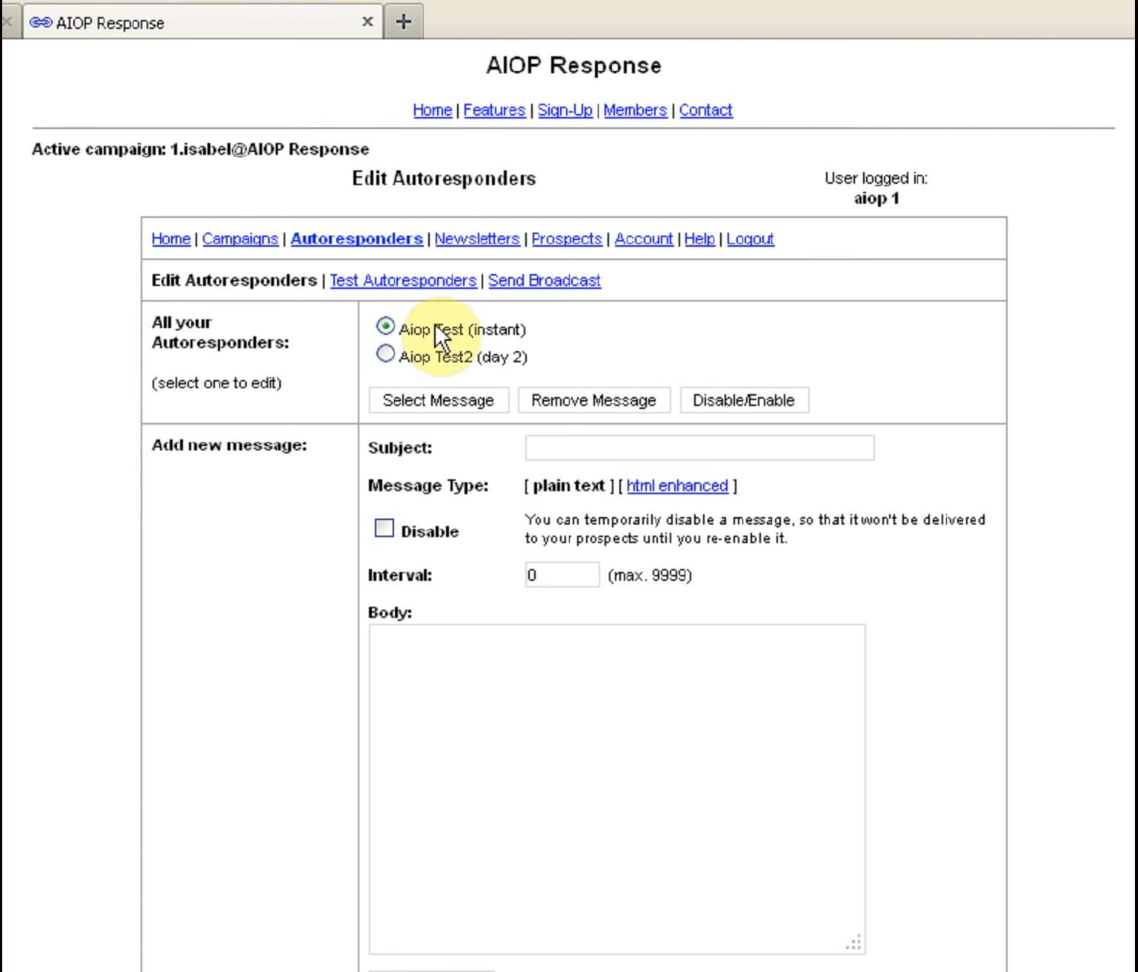
- Open the autoresponder testing page and choose Aiop Test (instant) as the message to test
left_click(413, 280)
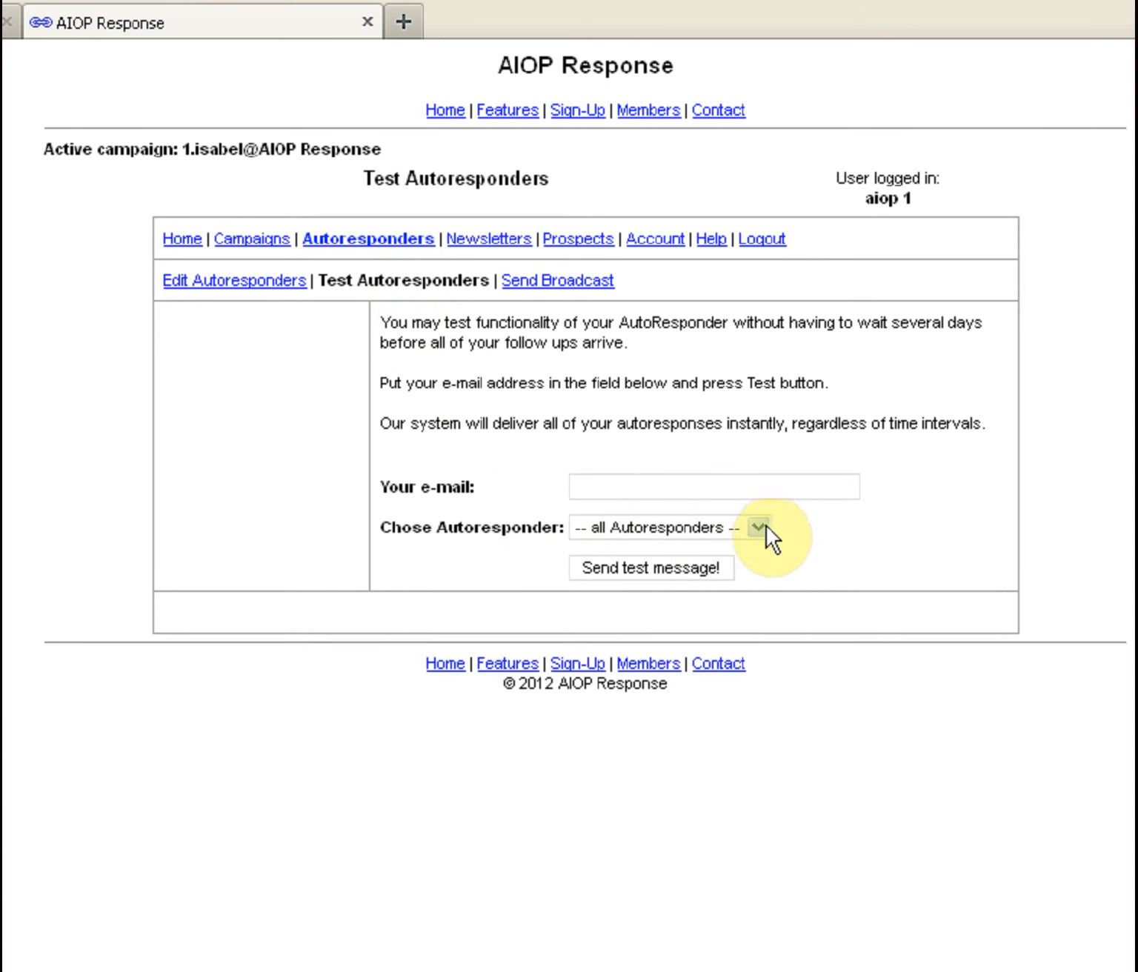
left_click(765, 528)
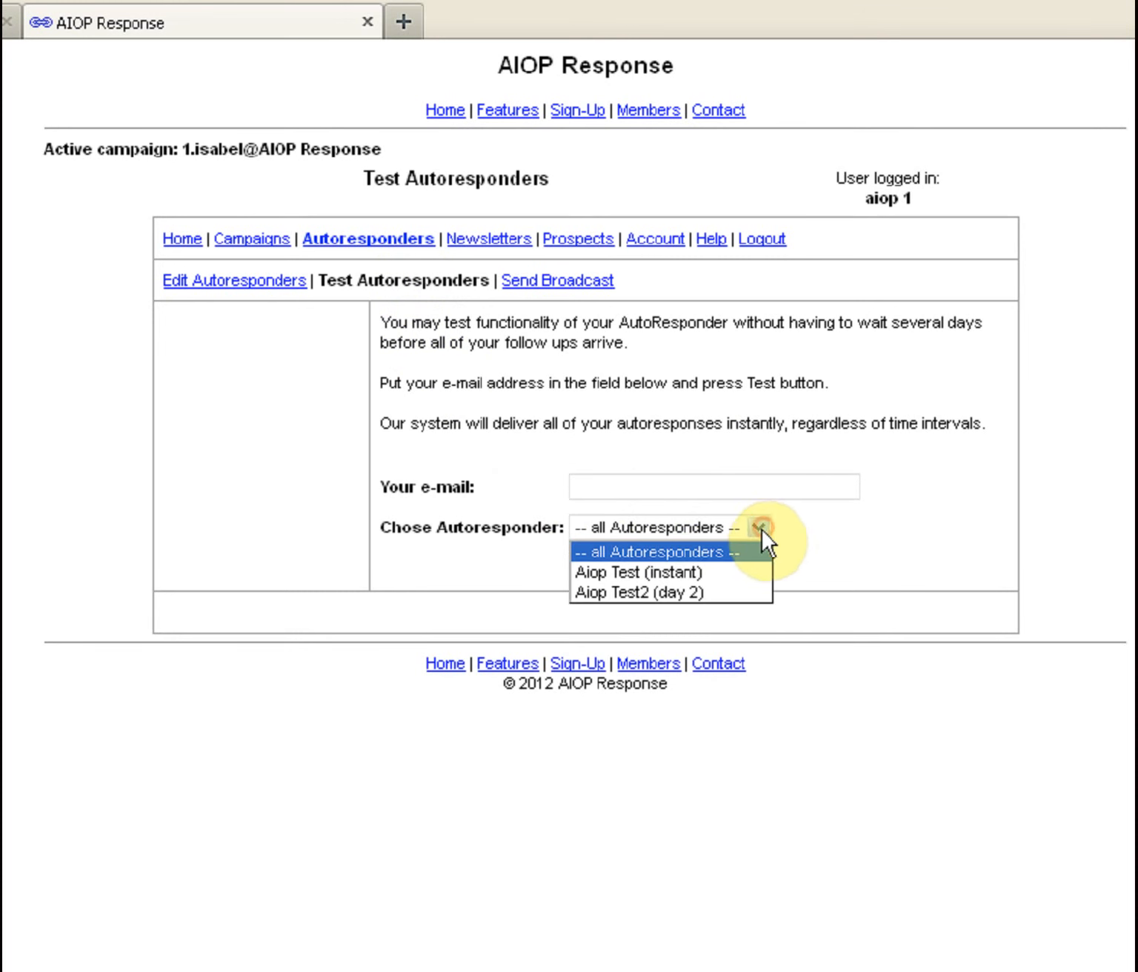
left_click(747, 572)
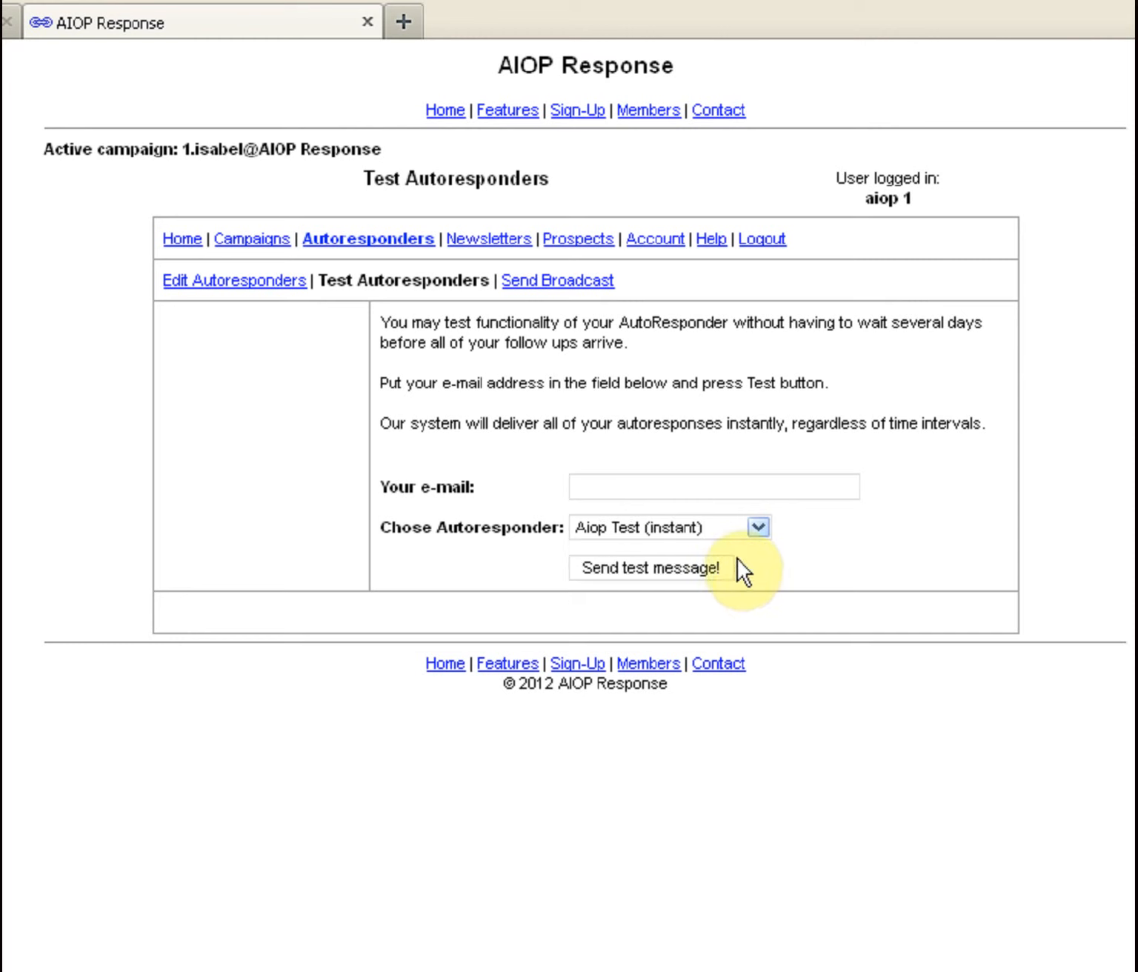